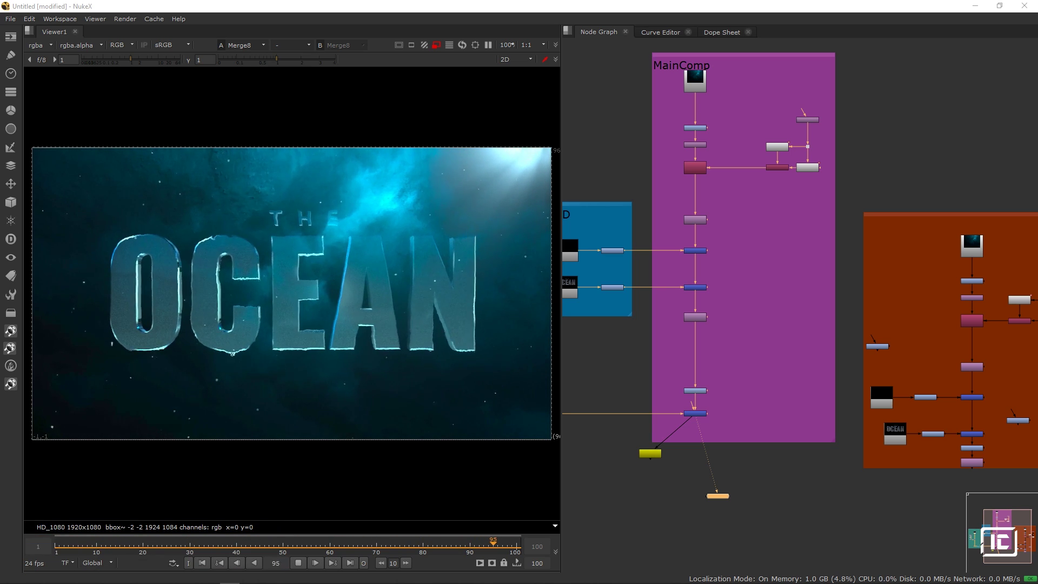
View the output of the last IDistort node in the orange backdrop and play it back.
{"action": "left_click_drag", "start_coordinate": [883, 443], "coordinate": [728, 414]}
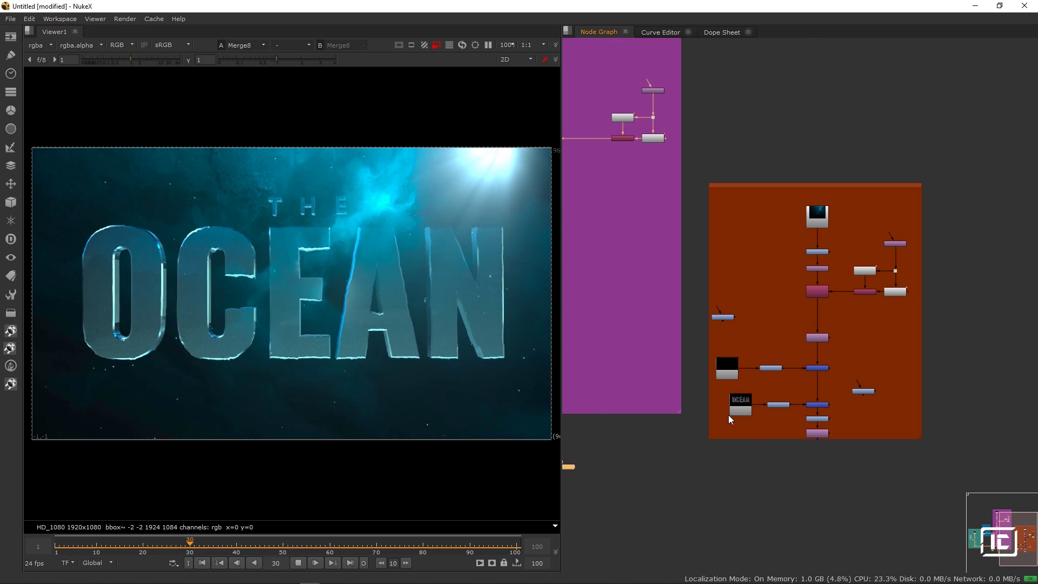
{"action": "scroll", "coordinate": [833, 430], "scroll_direction": "up", "scroll_amount": 3}
{"action": "left_click", "coordinate": [809, 431]}
{"action": "key", "text": "1"}
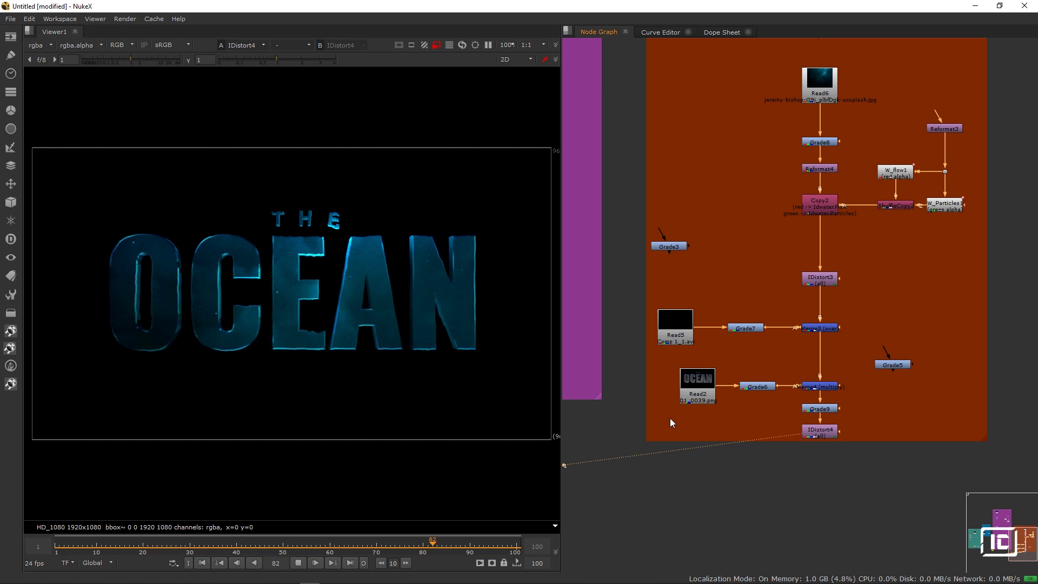
{"action": "left_click", "coordinate": [303, 563]}
{"action": "scroll", "coordinate": [661, 360], "scroll_direction": "left", "scroll_amount": 5}
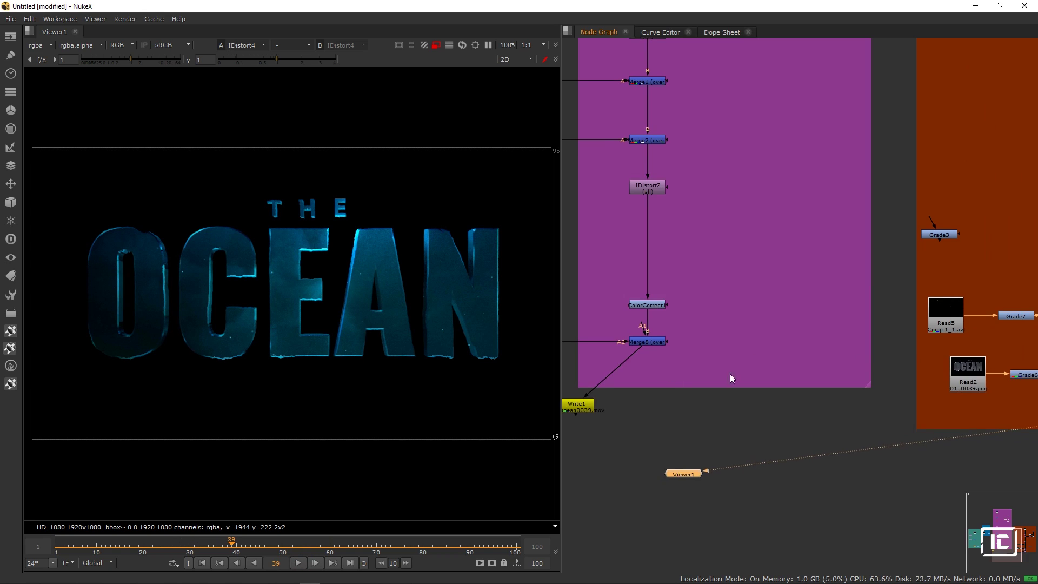
View the VolumeRays node's output in the Volume Rays backdrop and scrub the timeline to frame 83.
{"action": "scroll", "coordinate": [706, 374], "scroll_direction": "down", "scroll_amount": 5}
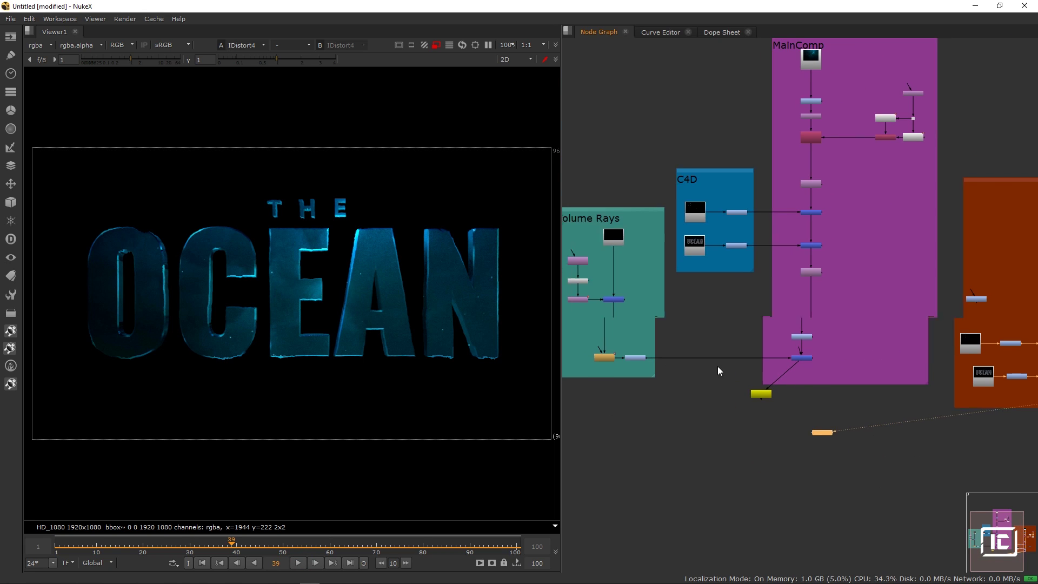
{"action": "scroll", "coordinate": [721, 254], "scroll_direction": "up", "scroll_amount": 5}
{"action": "left_click", "coordinate": [686, 241]}
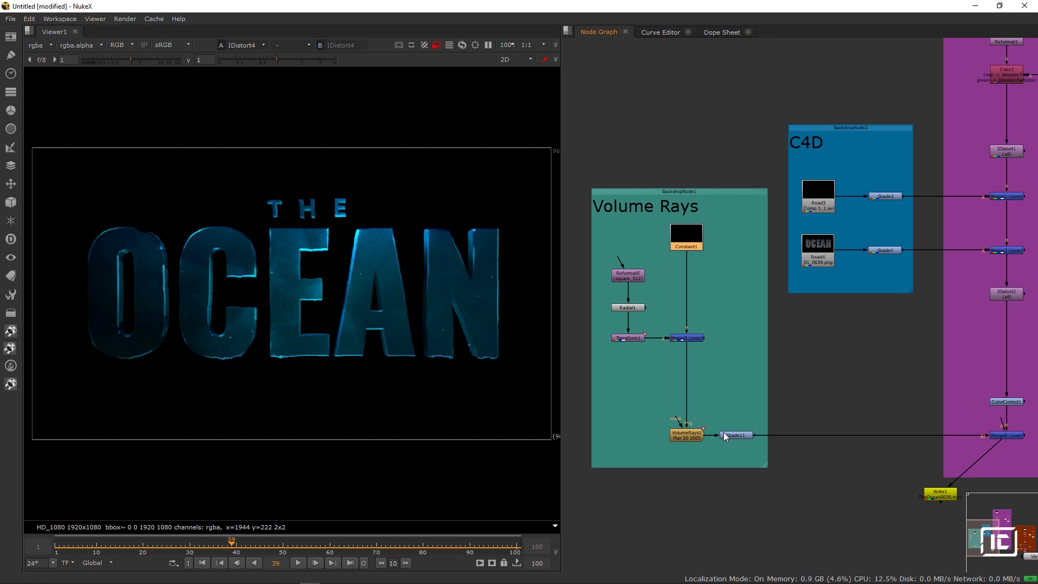
{"action": "left_click", "coordinate": [732, 435]}
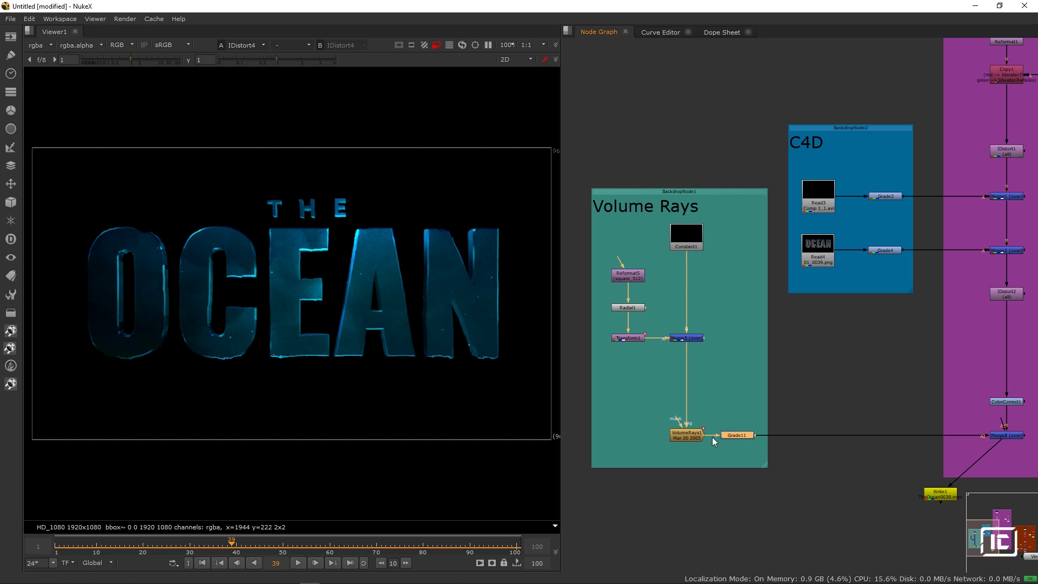
{"action": "left_click", "coordinate": [685, 439]}
{"action": "key", "text": "1"}
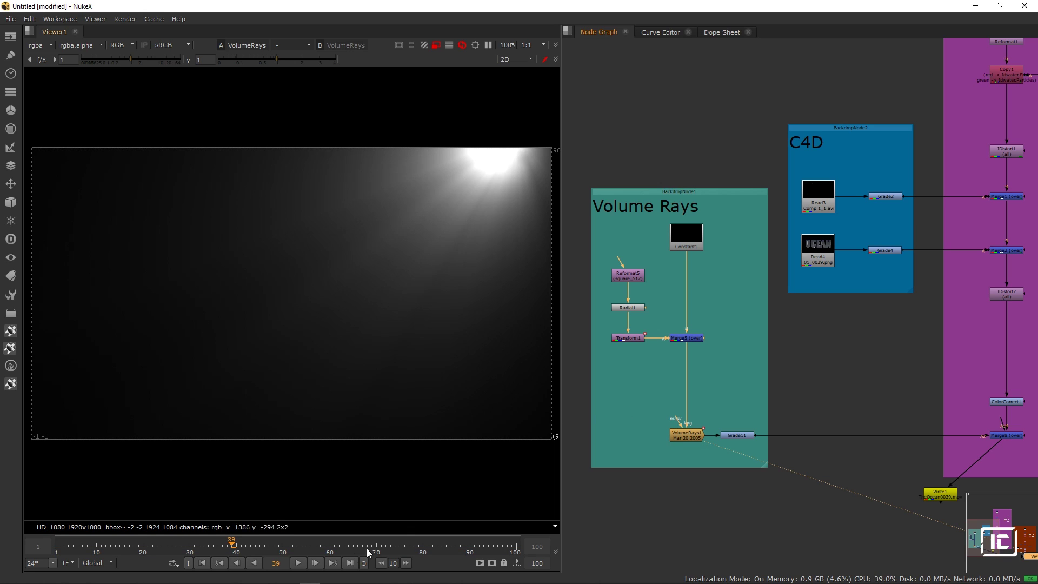
{"action": "left_click_drag", "start_coordinate": [328, 544], "coordinate": [437, 545]}
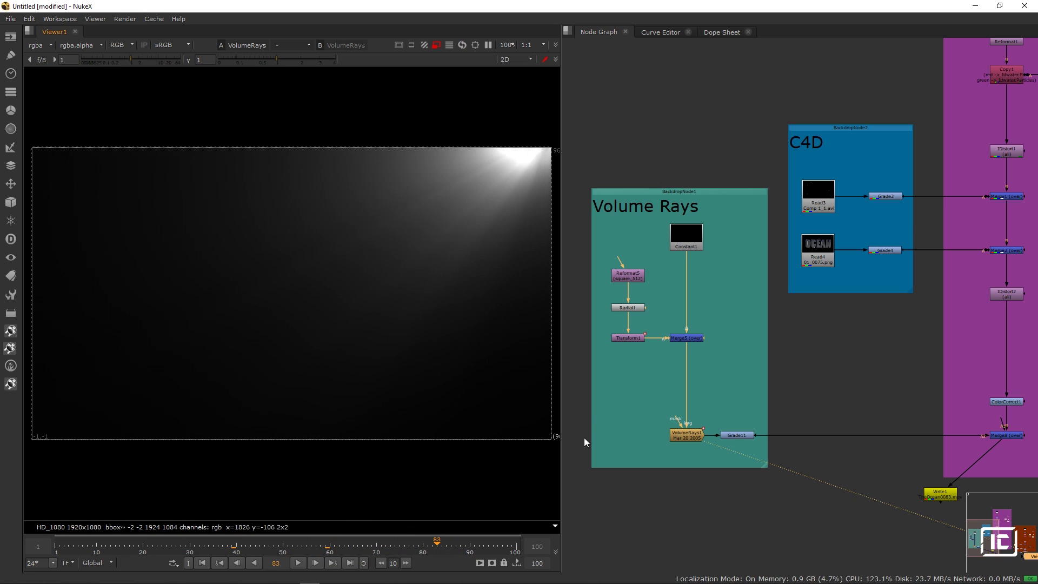
View the OCEAN title render node in the C4D backdrop.
{"action": "left_click_drag", "start_coordinate": [711, 340], "coordinate": [638, 355]}
{"action": "left_click", "coordinate": [755, 278]}
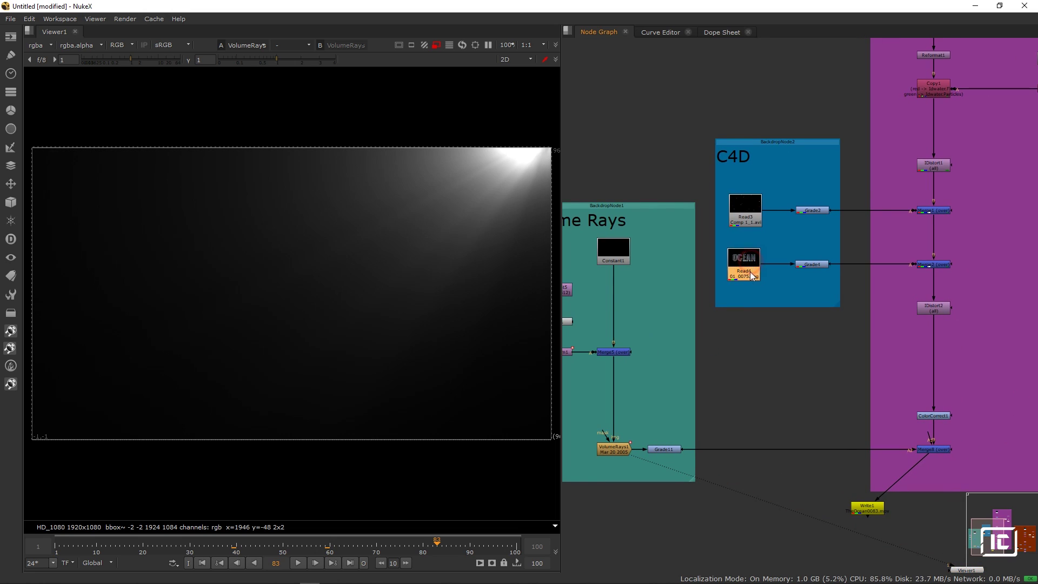
{"action": "key", "text": "1"}
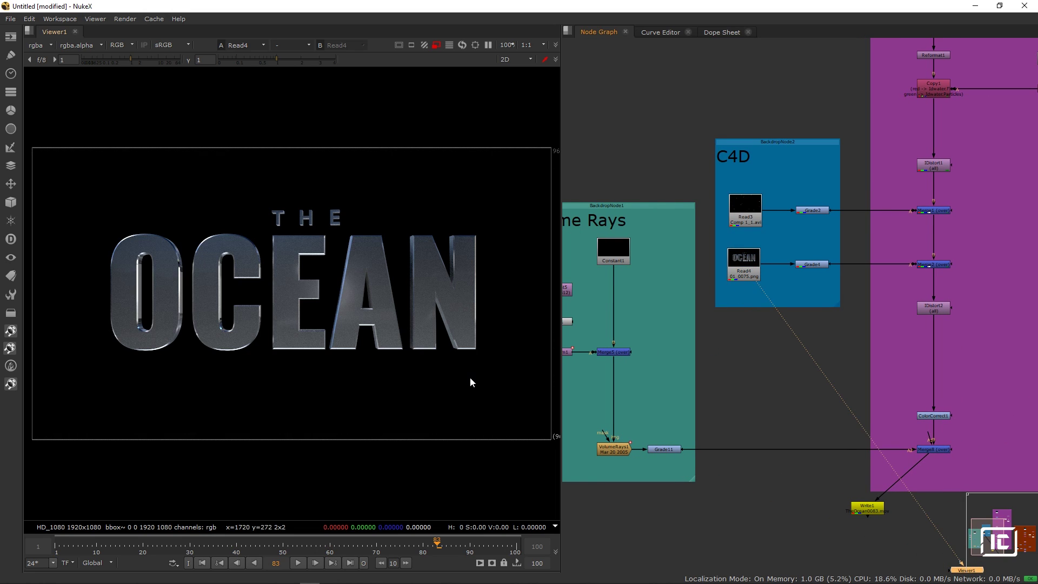
Switch to Cinema 4D, scrub the rendered title to frame 50 in the Picture Viewer, and return to Nuke.
{"action": "key", "text": "alt+Tab"}
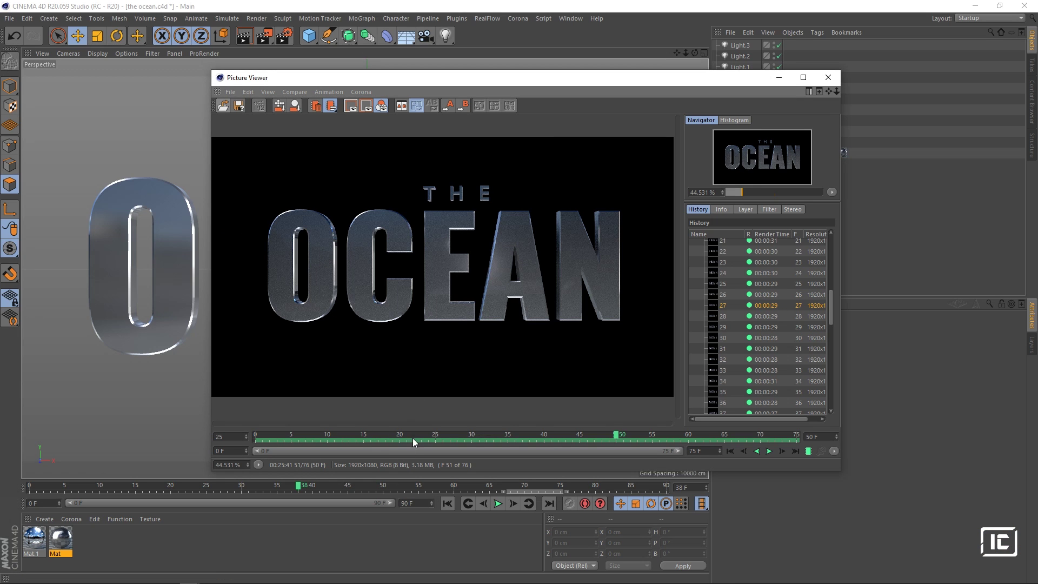
{"action": "left_click_drag", "start_coordinate": [484, 437], "coordinate": [616, 433]}
{"action": "key", "text": "alt+Tab"}
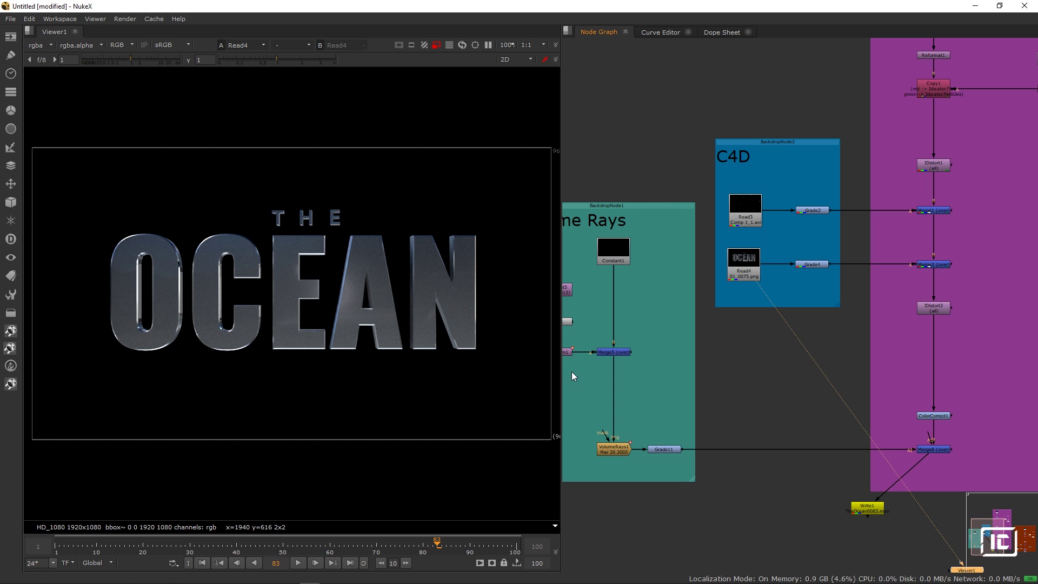
View the final Merge node at the bottom of the MainComp backdrop.
{"action": "left_click_drag", "start_coordinate": [925, 376], "coordinate": [838, 299]}
{"action": "scroll", "coordinate": [898, 335], "scroll_direction": "down", "scroll_amount": 5}
{"action": "left_click_drag", "start_coordinate": [917, 340], "coordinate": [805, 342]}
{"action": "left_click_drag", "start_coordinate": [930, 362], "coordinate": [802, 361]}
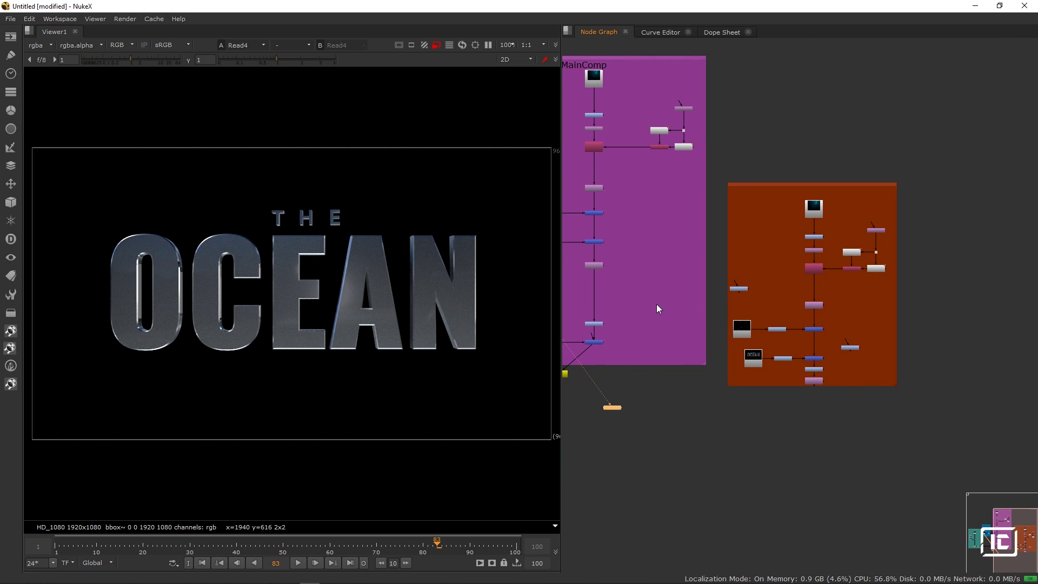
{"action": "left_click_drag", "start_coordinate": [594, 339], "coordinate": [660, 336]}
{"action": "scroll", "coordinate": [662, 336], "scroll_direction": "up", "scroll_amount": 2}
{"action": "left_click", "coordinate": [665, 337]}
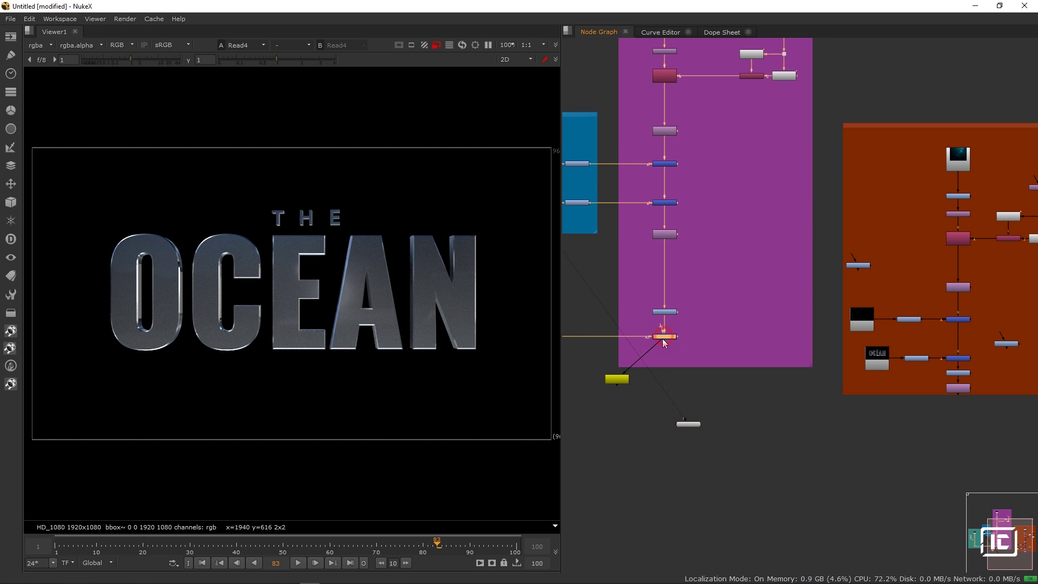
{"action": "key", "text": "1"}
Copy the background image's Read node from the MainComp backdrop and paste it into an empty area of the node graph.
{"action": "left_click_drag", "start_coordinate": [735, 279], "coordinate": [715, 395]}
{"action": "left_click_drag", "start_coordinate": [716, 235], "coordinate": [724, 332]}
{"action": "left_click", "coordinate": [662, 205]}
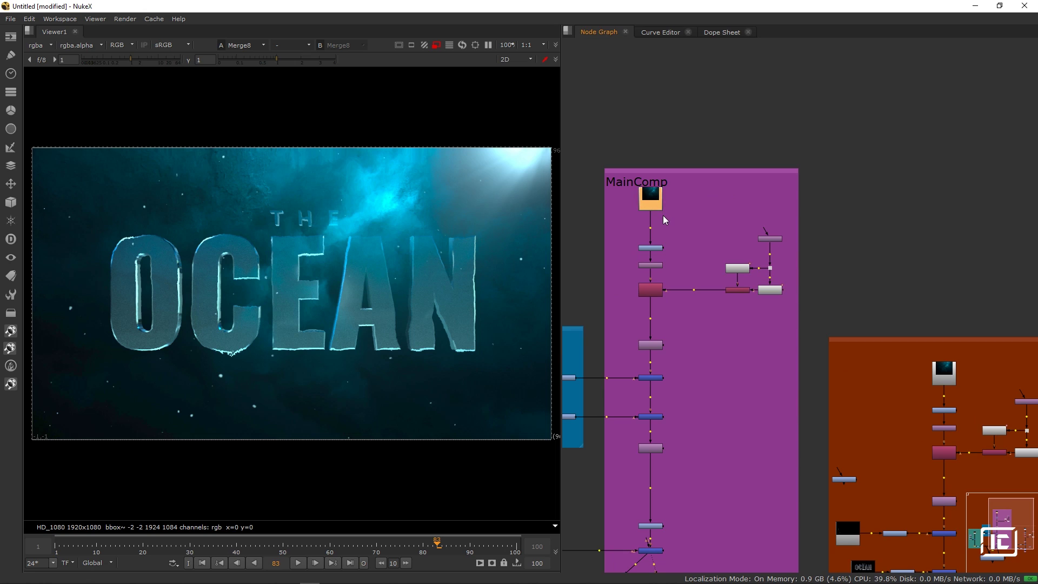
{"action": "left_click_drag", "start_coordinate": [866, 234], "coordinate": [799, 246]}
{"action": "left_click_drag", "start_coordinate": [997, 272], "coordinate": [652, 262]}
{"action": "left_click_drag", "start_coordinate": [827, 281], "coordinate": [650, 287]}
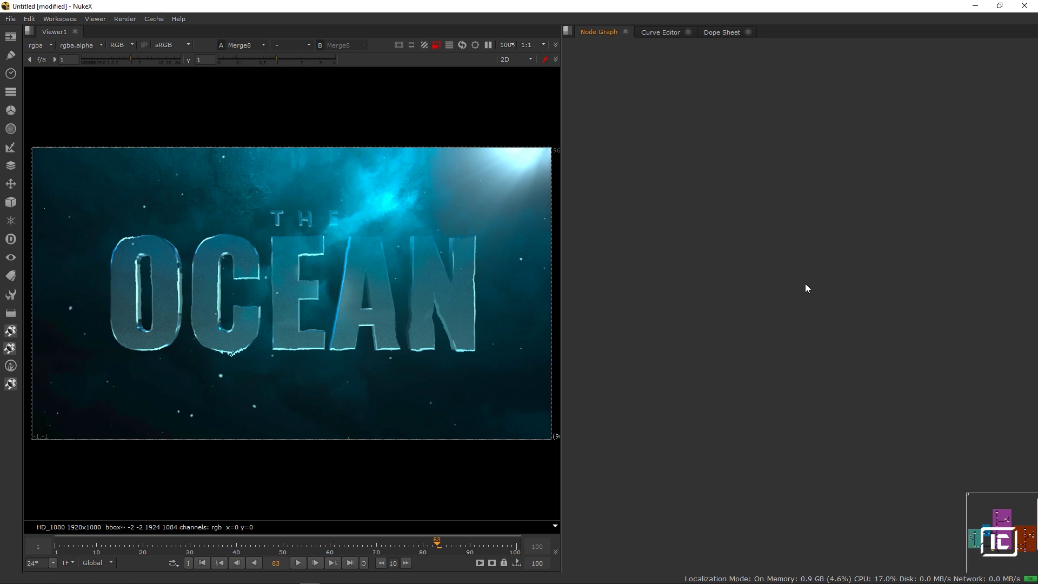
{"action": "key", "text": "ctrl+v"}
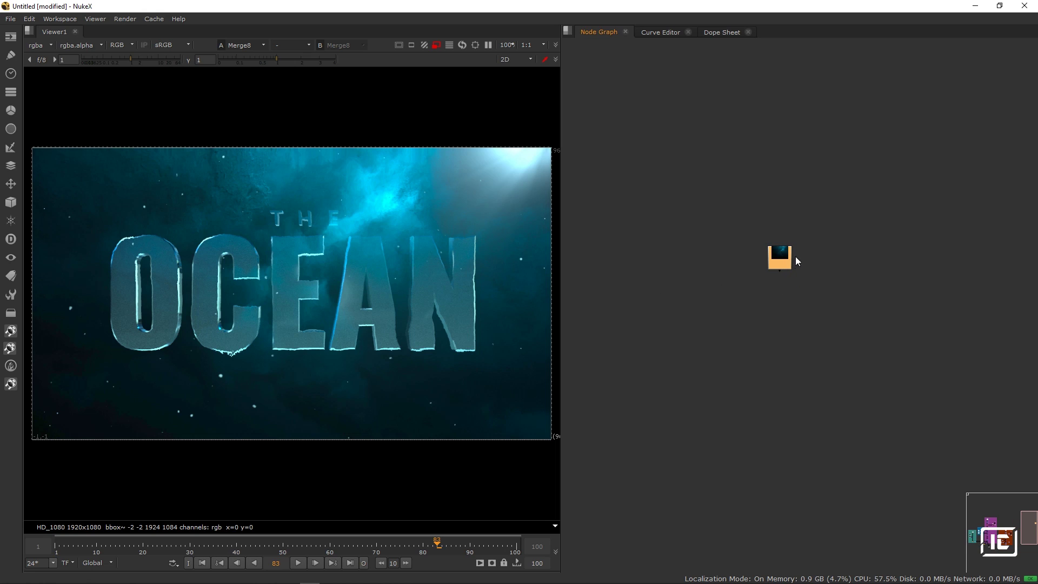
View the pasted background image and move the Viewer node directly below its Read node.
{"action": "scroll", "coordinate": [796, 263], "scroll_direction": "up", "scroll_amount": 5}
{"action": "left_click_drag", "start_coordinate": [735, 256], "coordinate": [808, 229]}
{"action": "key", "text": "1"}
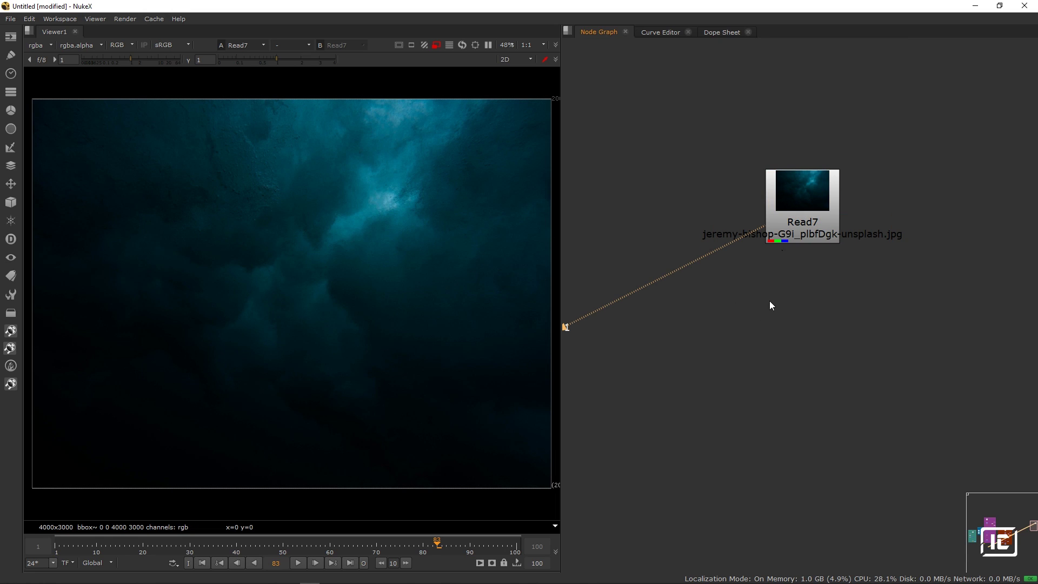
{"action": "scroll", "coordinate": [775, 301], "scroll_direction": "down", "scroll_amount": 5}
{"action": "left_click_drag", "start_coordinate": [626, 346], "coordinate": [828, 295]}
{"action": "left_click_drag", "start_coordinate": [576, 426], "coordinate": [741, 343]}
{"action": "left_click_drag", "start_coordinate": [600, 403], "coordinate": [691, 381]}
{"action": "left_click_drag", "start_coordinate": [582, 461], "coordinate": [937, 168]}
{"action": "left_click_drag", "start_coordinate": [937, 168], "coordinate": [567, 312]}
{"action": "left_click_drag", "start_coordinate": [642, 300], "coordinate": [673, 293]}
{"action": "left_click_drag", "start_coordinate": [604, 310], "coordinate": [679, 433]}
{"action": "scroll", "coordinate": [666, 279], "scroll_direction": "up", "scroll_amount": 2}
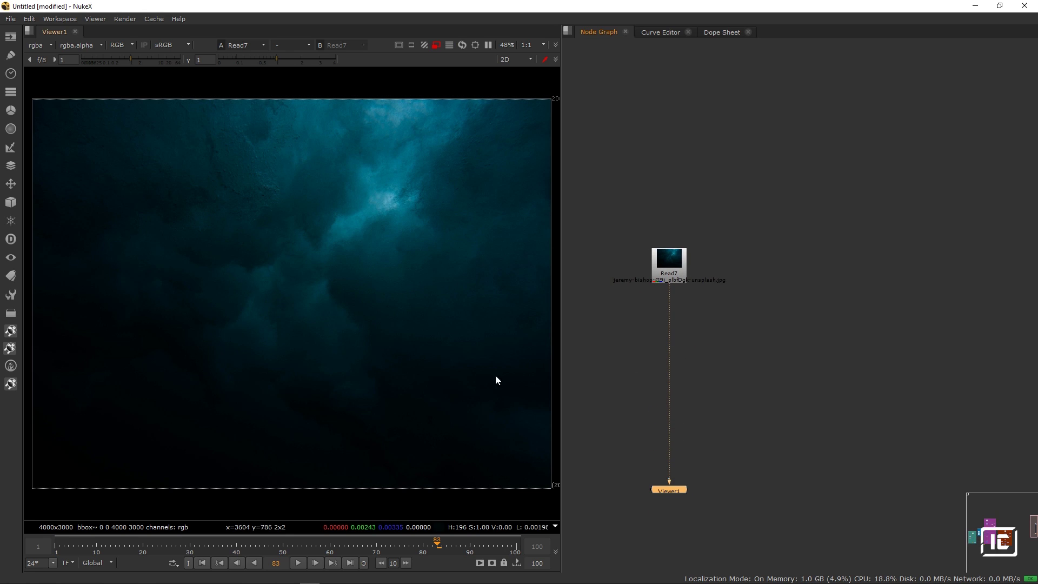
Turn off proxy mode so the background image displays at full resolution.
{"action": "scroll", "coordinate": [486, 369], "scroll_direction": "down", "scroll_amount": 2}
{"action": "left_click_drag", "start_coordinate": [479, 364], "coordinate": [386, 357]}
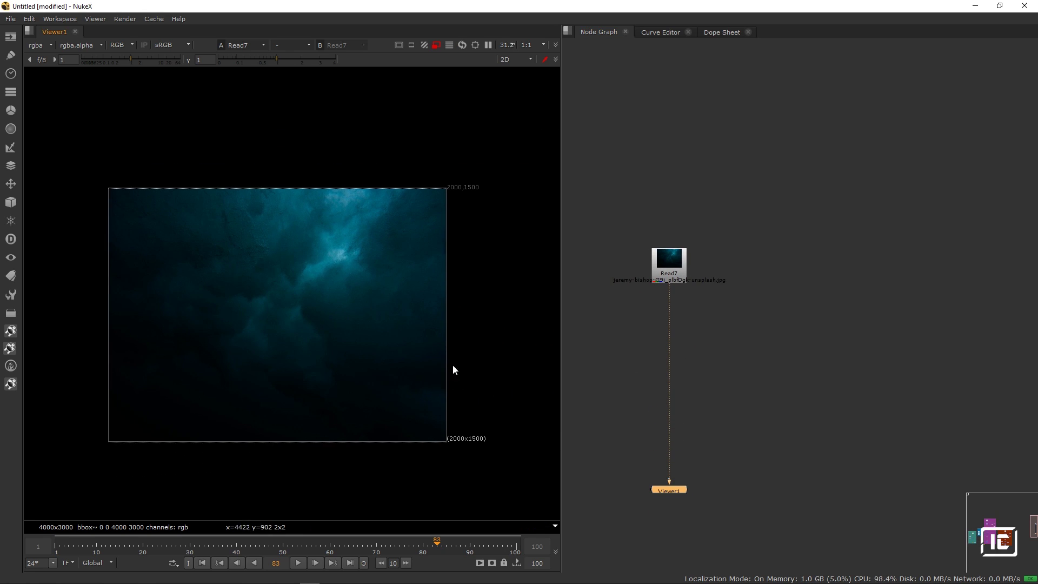
{"action": "left_click", "coordinate": [437, 46]}
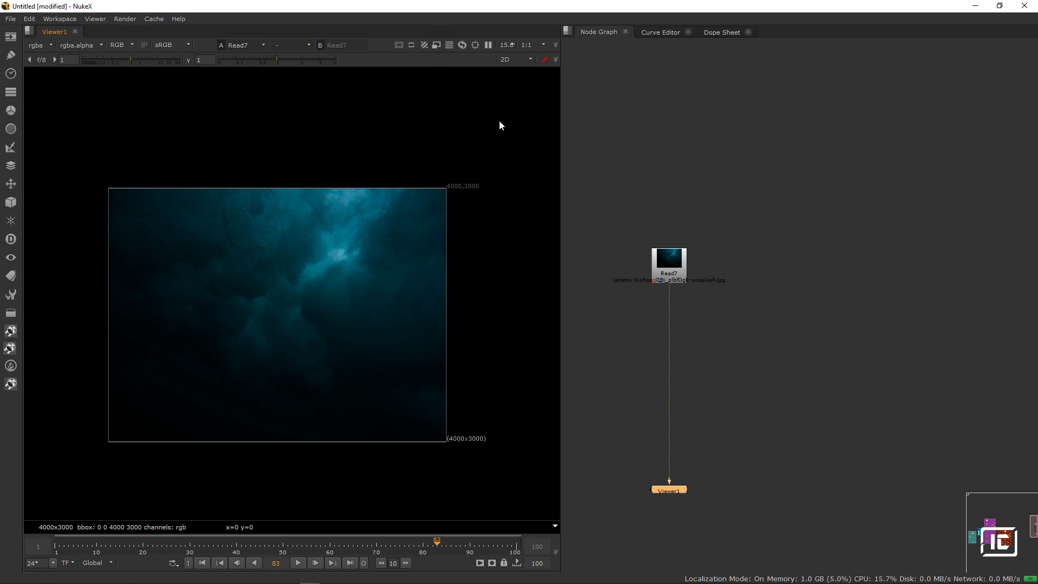
Add a Reformat node with HD_1080 output below the background image's Read node, and move the Viewer node closer beneath it.
{"action": "scroll", "coordinate": [712, 263], "scroll_direction": "up", "scroll_amount": 4}
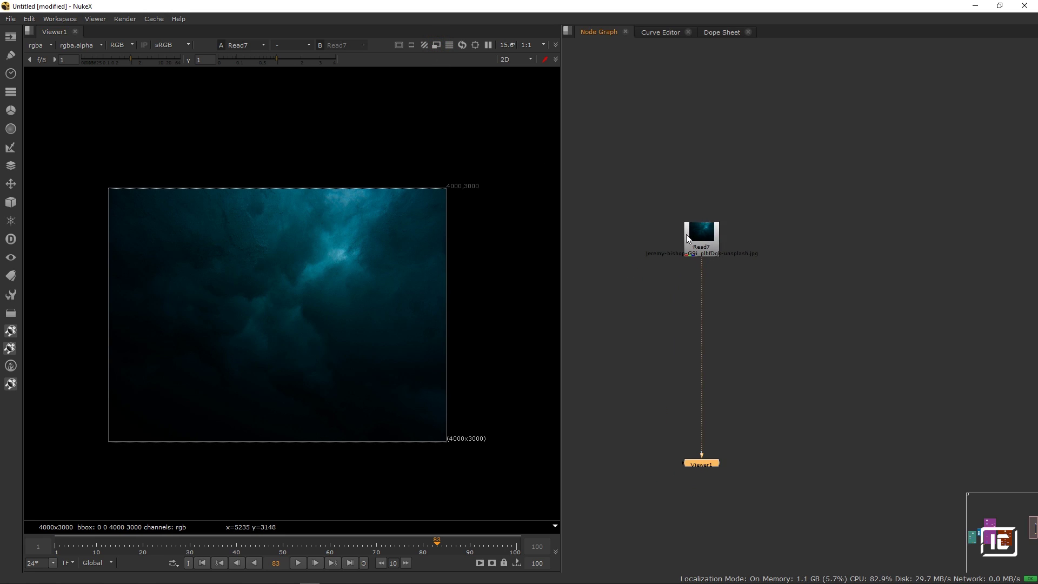
{"action": "left_click", "coordinate": [714, 241]}
{"action": "key", "text": "Tab"}
{"action": "type", "text": "re"}
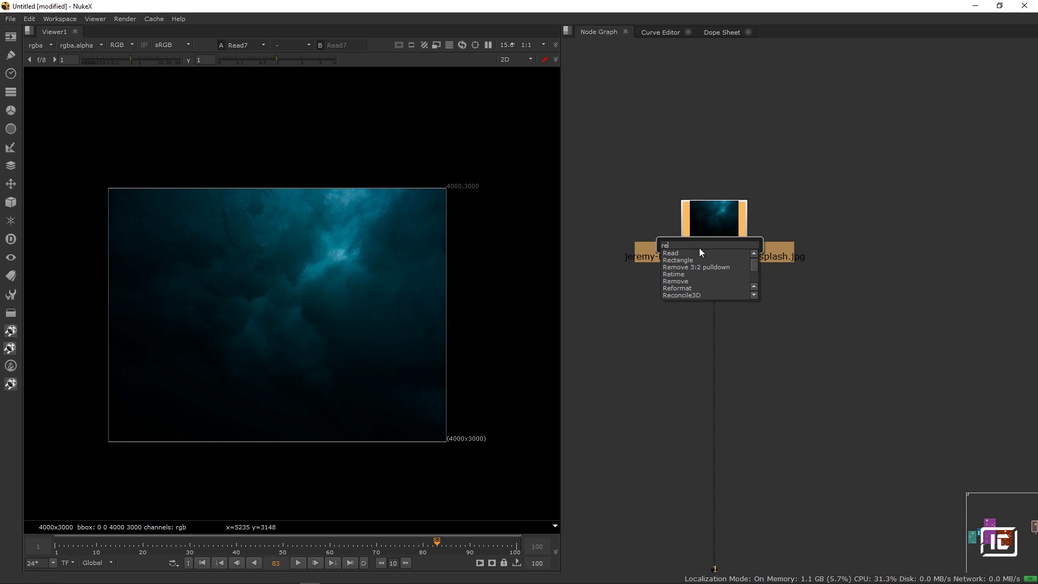
{"action": "left_click", "coordinate": [684, 288]}
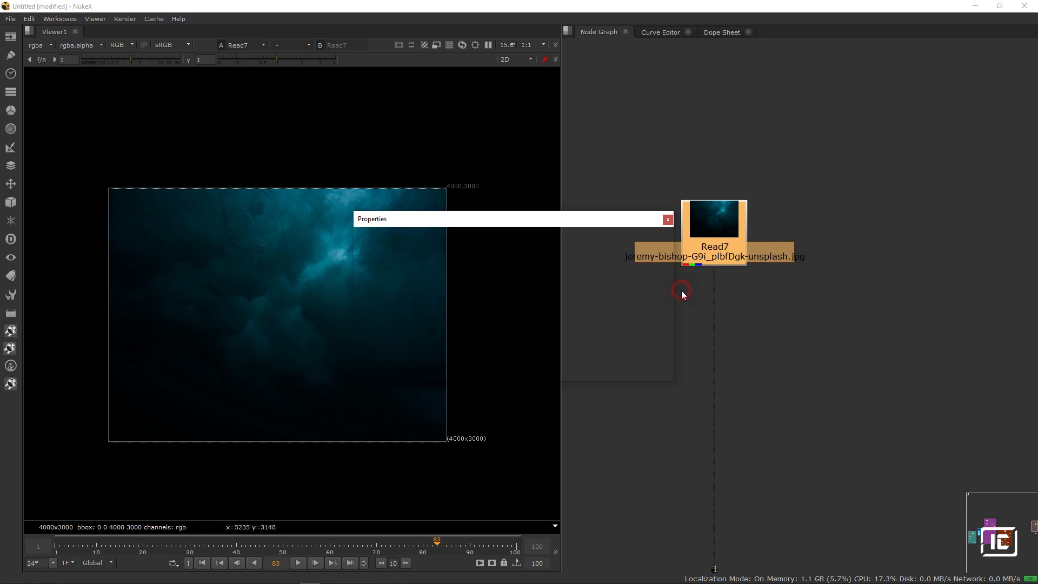
{"action": "left_click", "coordinate": [668, 220]}
{"action": "left_click_drag", "start_coordinate": [786, 174], "coordinate": [631, 316]}
{"action": "left_click_drag", "start_coordinate": [722, 204], "coordinate": [729, 178]}
{"action": "scroll", "coordinate": [731, 268], "scroll_direction": "down", "scroll_amount": 2}
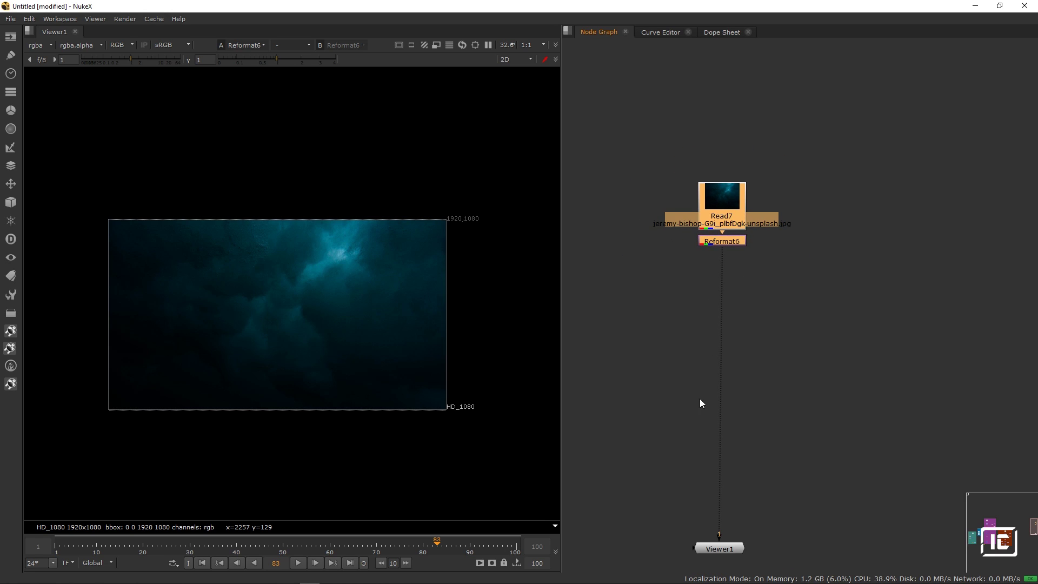
{"action": "left_click_drag", "start_coordinate": [720, 552], "coordinate": [725, 424]}
Add a Noise node beside the background image branch and view its output.
{"action": "left_click", "coordinate": [849, 308]}
{"action": "key", "text": "Tab"}
{"action": "type", "text": "noise"}
{"action": "key", "text": "Return"}
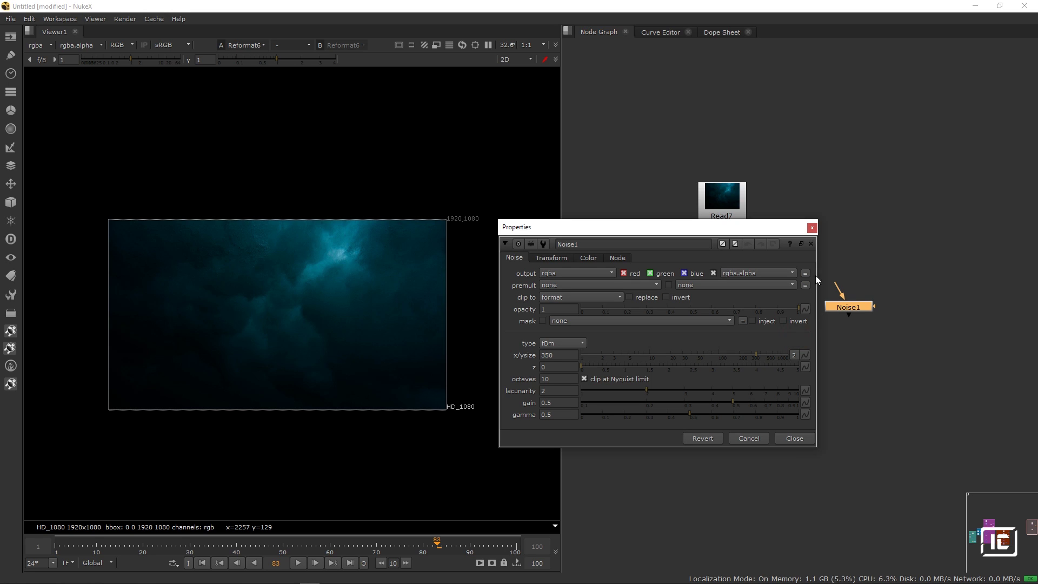
{"action": "left_click_drag", "start_coordinate": [847, 303], "coordinate": [860, 265]}
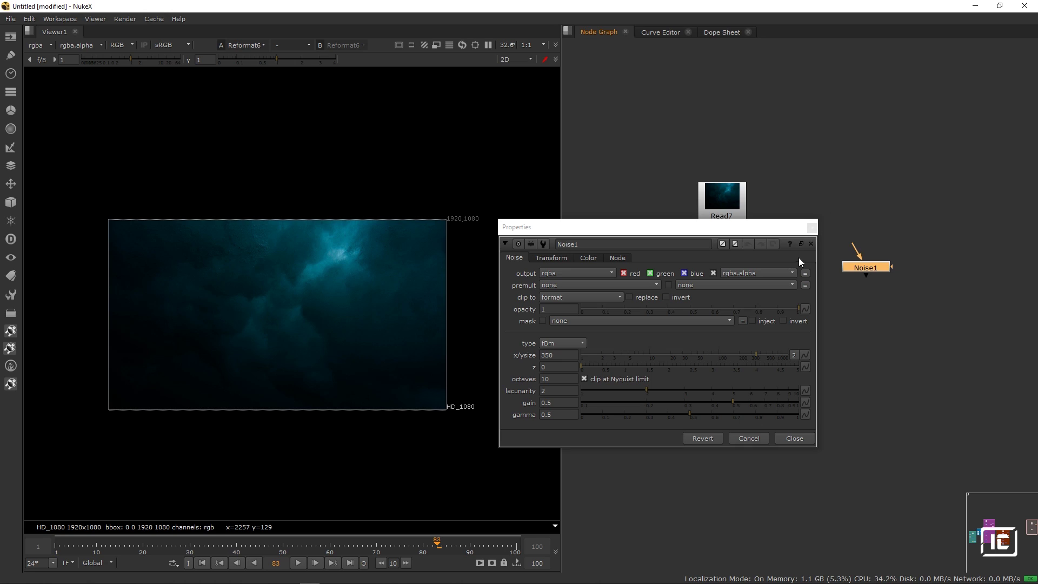
{"action": "key", "text": "1"}
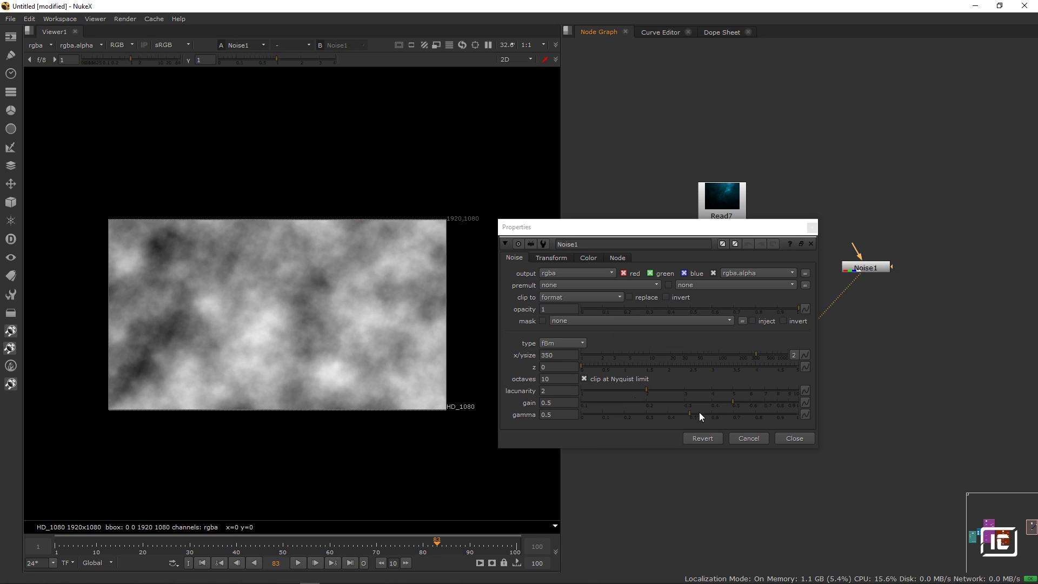
Set the Noise node's x/ysize to 280, z to 0.52, lacunarity to 1.82, gain to 0.61 and gamma to 0.19.
{"action": "left_click_drag", "start_coordinate": [709, 403], "coordinate": [647, 413]}
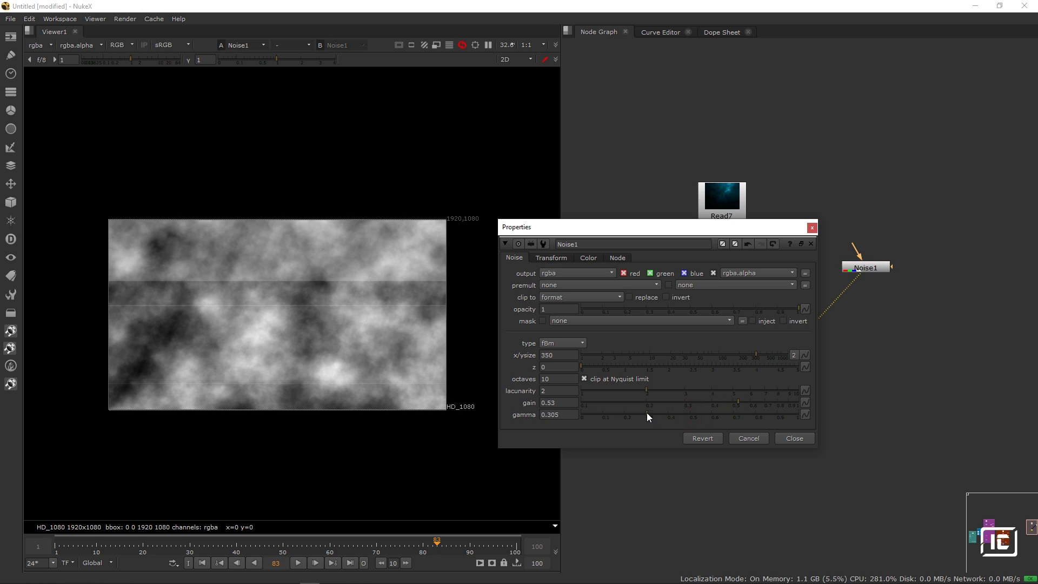
{"action": "mouse_move", "coordinate": [746, 354]}
{"action": "left_mouse_down"}
{"action": "mouse_move", "coordinate": [710, 352]}
{"action": "mouse_move", "coordinate": [770, 348]}
{"action": "mouse_move", "coordinate": [750, 350]}
{"action": "left_mouse_up"}
{"action": "left_click_drag", "start_coordinate": [647, 388], "coordinate": [624, 385]}
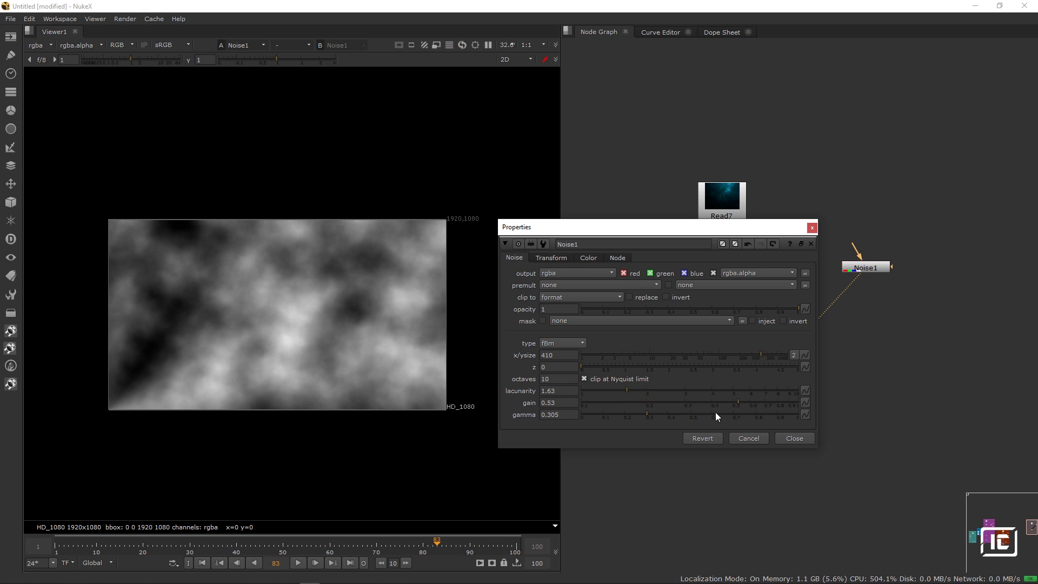
{"action": "left_click_drag", "start_coordinate": [739, 403], "coordinate": [766, 398]}
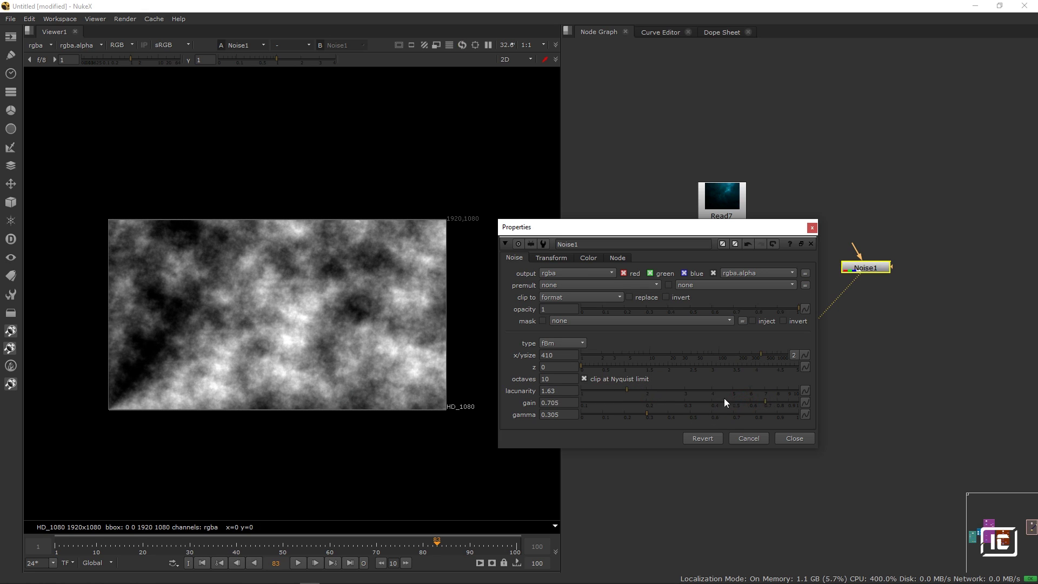
{"action": "left_click_drag", "start_coordinate": [627, 389], "coordinate": [752, 395]}
{"action": "left_click_drag", "start_coordinate": [656, 413], "coordinate": [623, 412]}
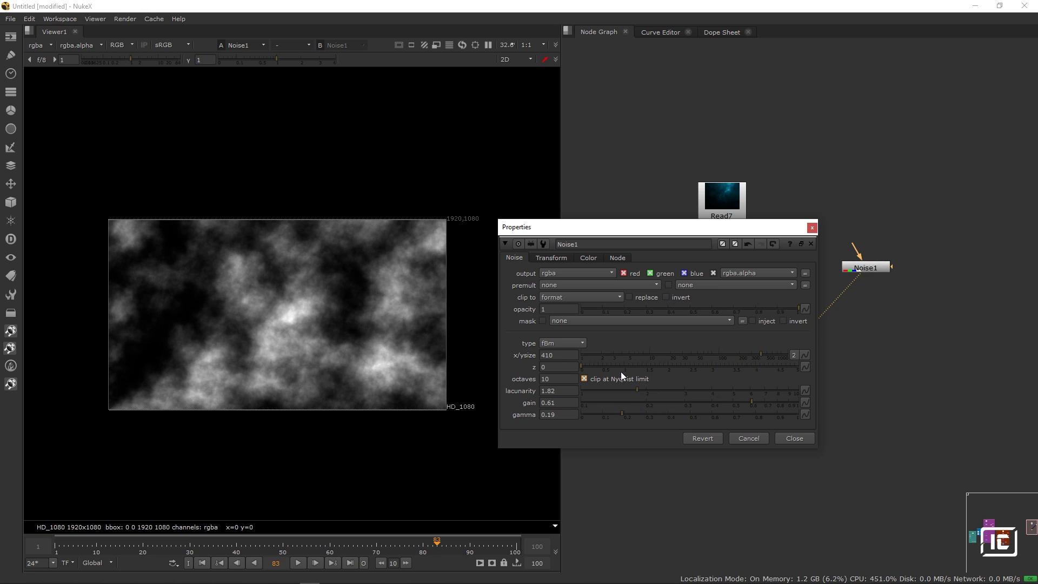
{"action": "left_click", "coordinate": [604, 366]}
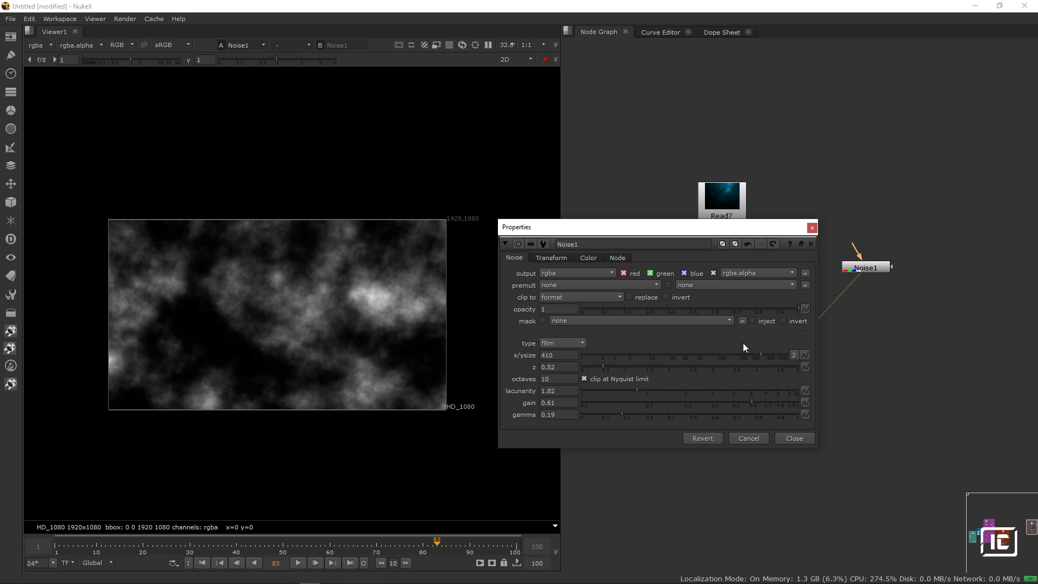
{"action": "left_click_drag", "start_coordinate": [754, 353], "coordinate": [750, 353]}
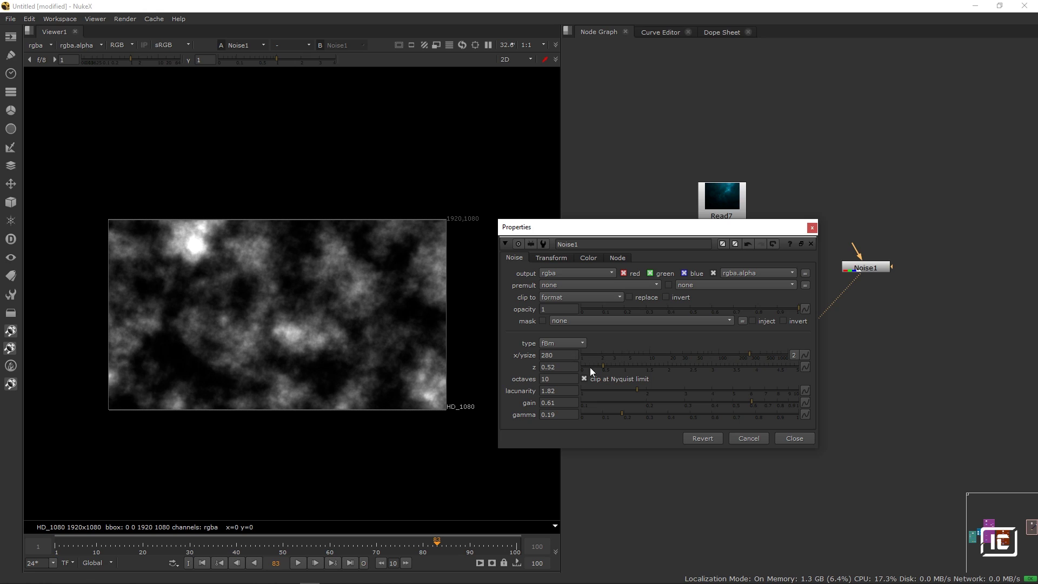
Keyframe the Noise node's z value at 0.52 on frame 1 and 3 on frame 100.
{"action": "left_click_drag", "start_coordinate": [64, 544], "coordinate": [54, 544]}
{"action": "left_click", "coordinate": [805, 368]}
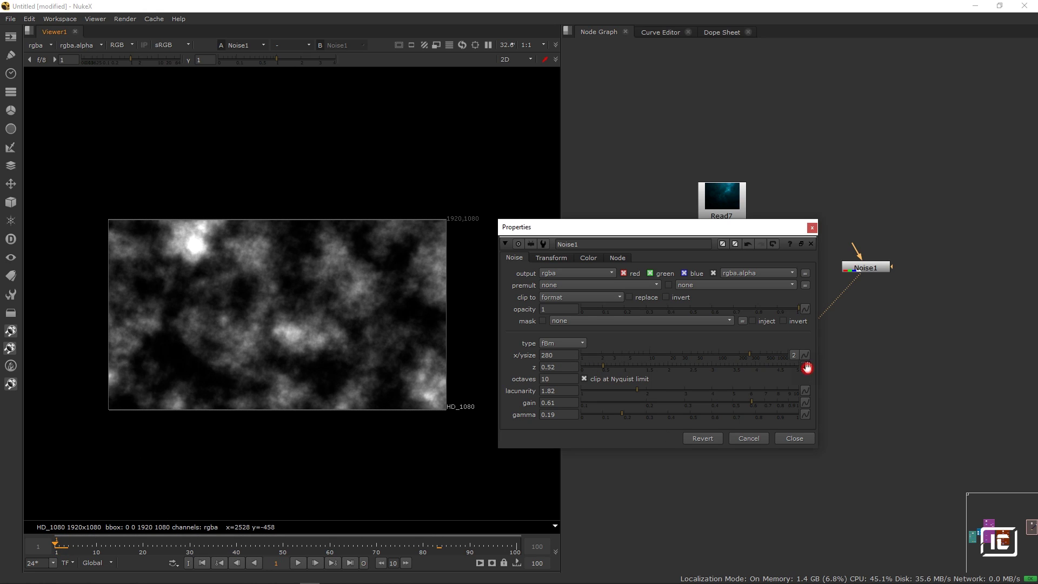
{"action": "left_click", "coordinate": [826, 373]}
{"action": "left_click_drag", "start_coordinate": [496, 546], "coordinate": [515, 546]}
{"action": "left_click", "coordinate": [805, 369]}
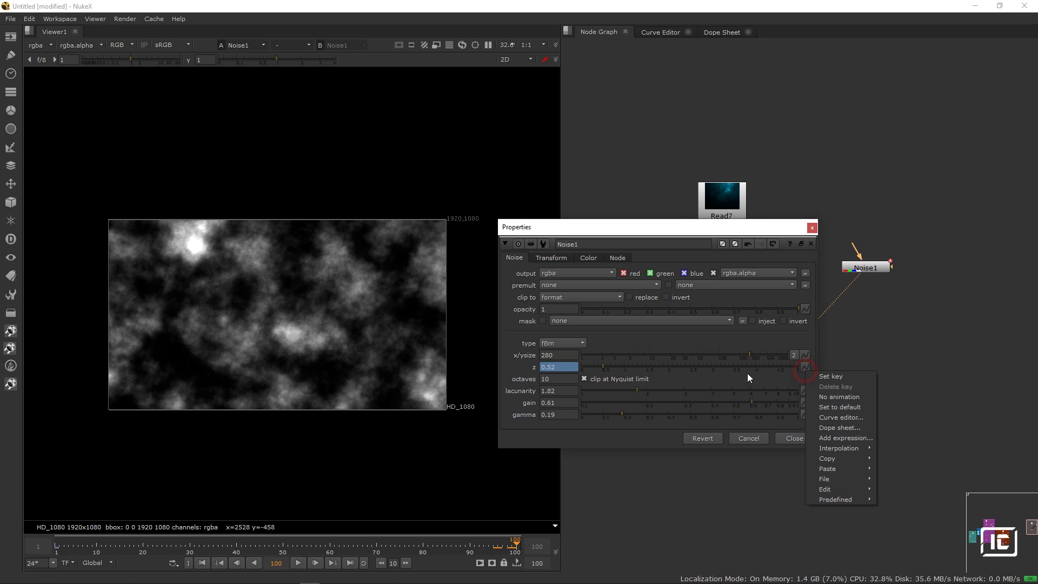
{"action": "left_click", "coordinate": [576, 370]}
{"action": "left_click_drag", "start_coordinate": [567, 368], "coordinate": [495, 367]}
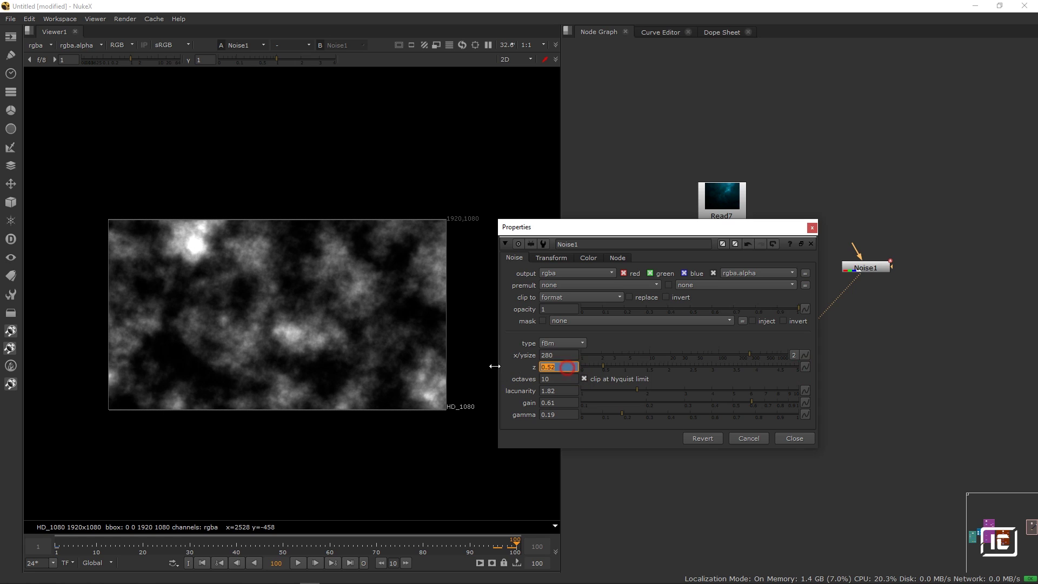
{"action": "type", "text": "3"}
{"action": "key", "text": "Return"}
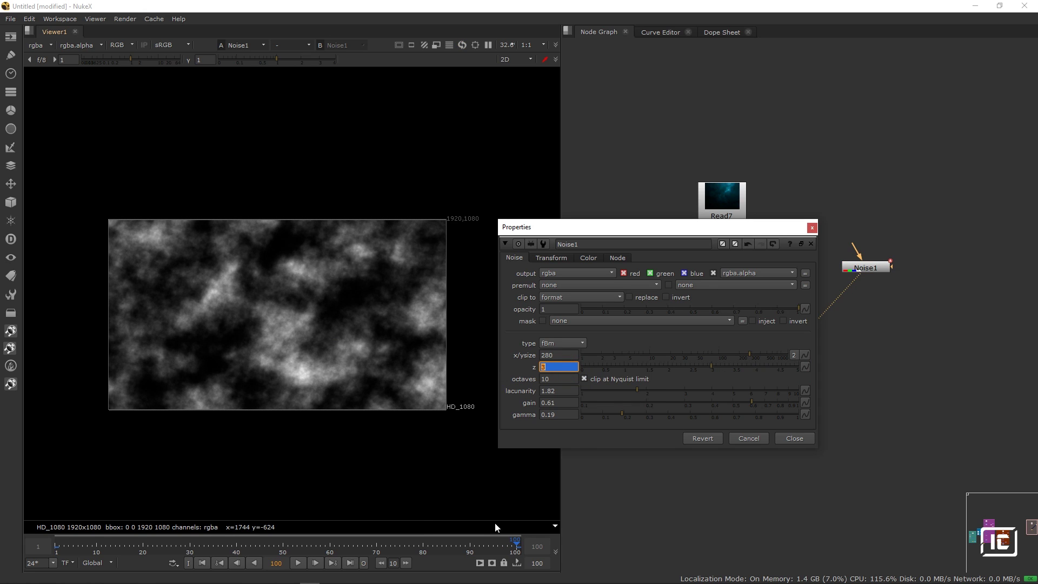
Play the noise animation in proxy mode and disable the Noise node's green and blue output channels, leaving red and alpha.
{"action": "left_click", "coordinate": [297, 563]}
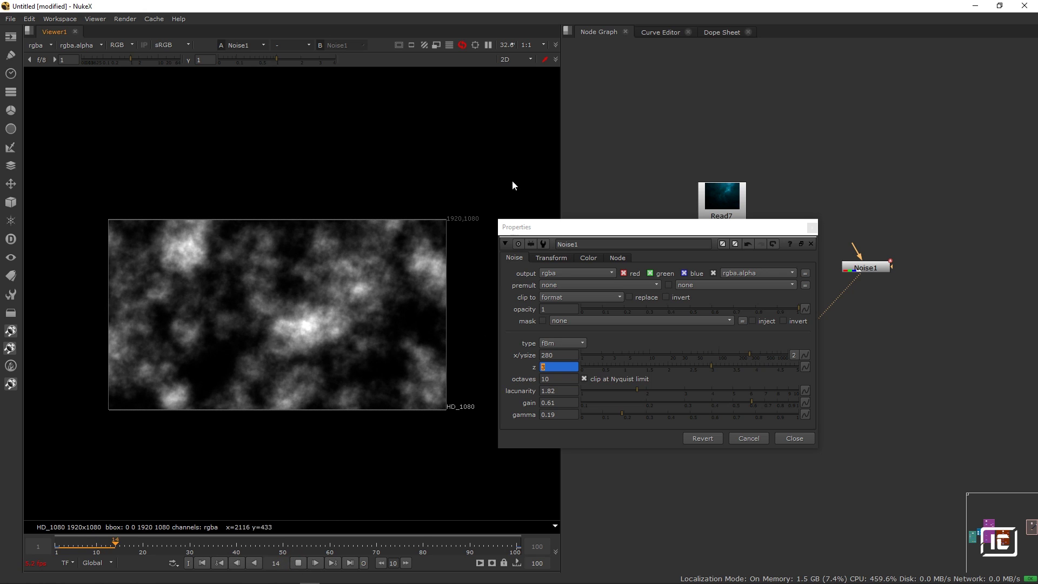
{"action": "left_click", "coordinate": [436, 46]}
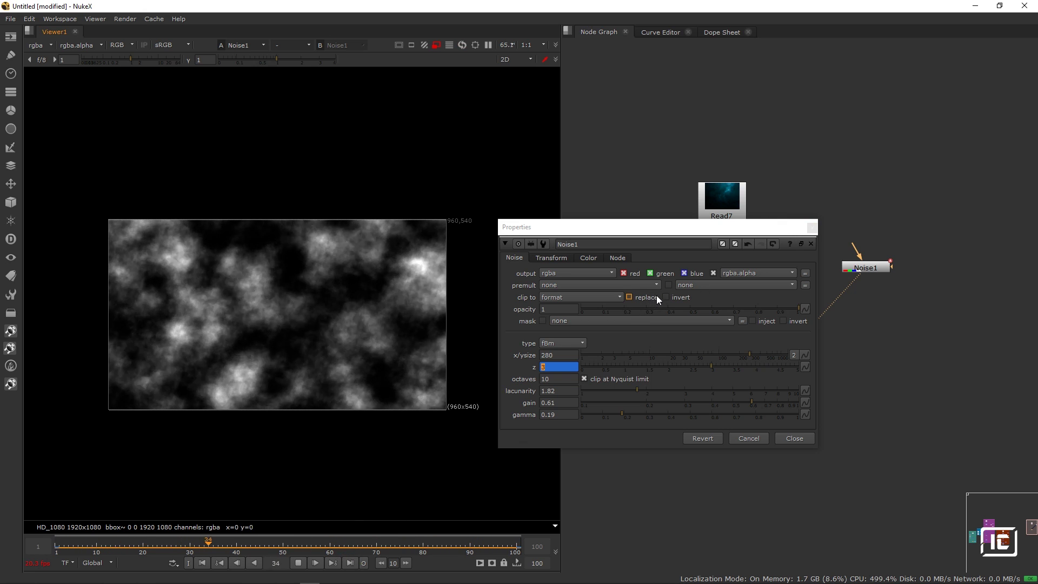
{"action": "left_click", "coordinate": [651, 274]}
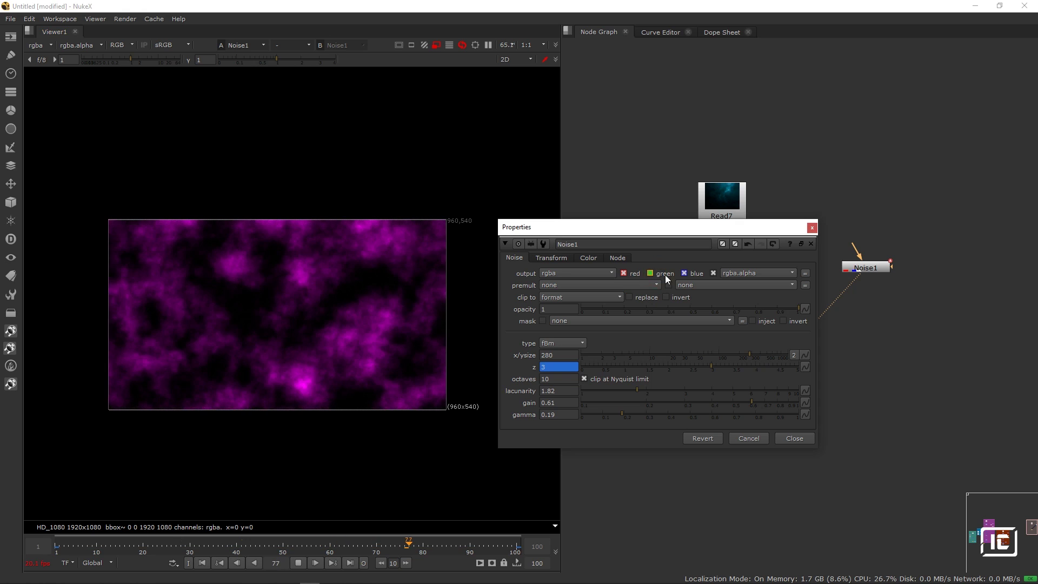
{"action": "left_click", "coordinate": [684, 273]}
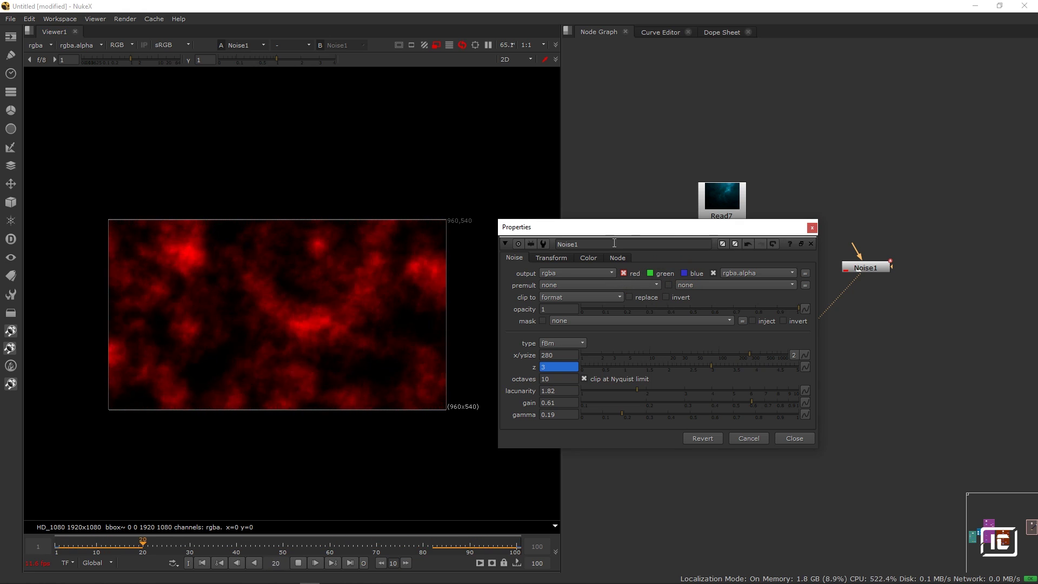
Rename the Noise node to Ocean_01 and stop the playback.
{"action": "left_click_drag", "start_coordinate": [601, 244], "coordinate": [546, 247]}
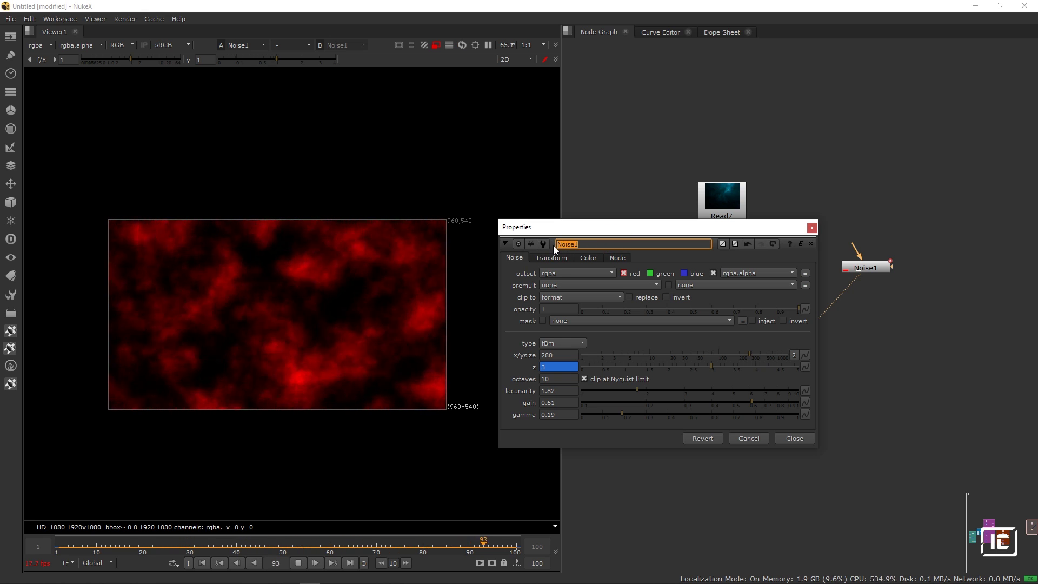
{"action": "type", "text": "Ocean1"}
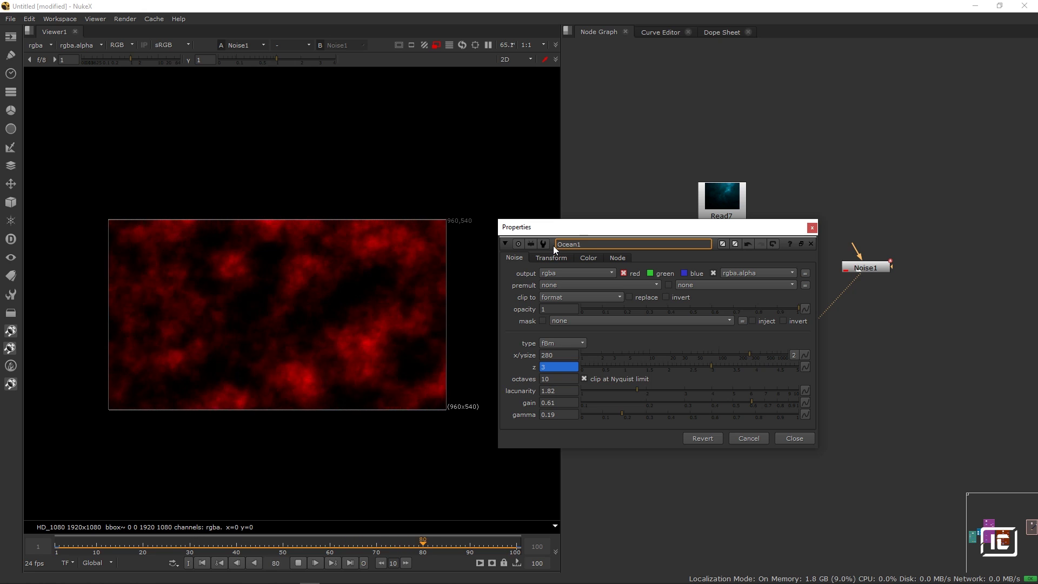
{"action": "key", "text": "BackSpace"}
{"action": "type", "text": "_01"}
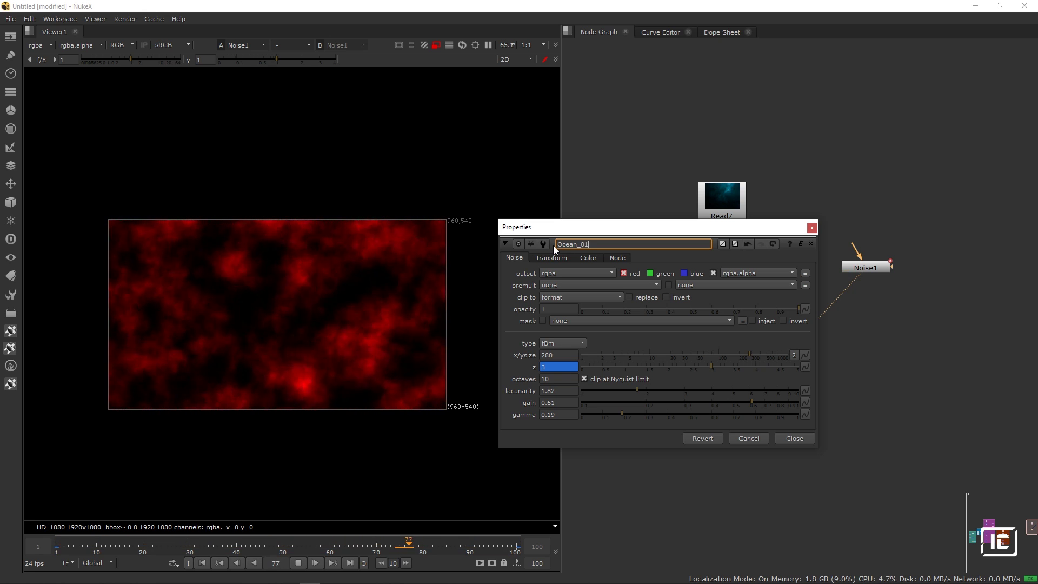
{"action": "left_click", "coordinate": [813, 230]}
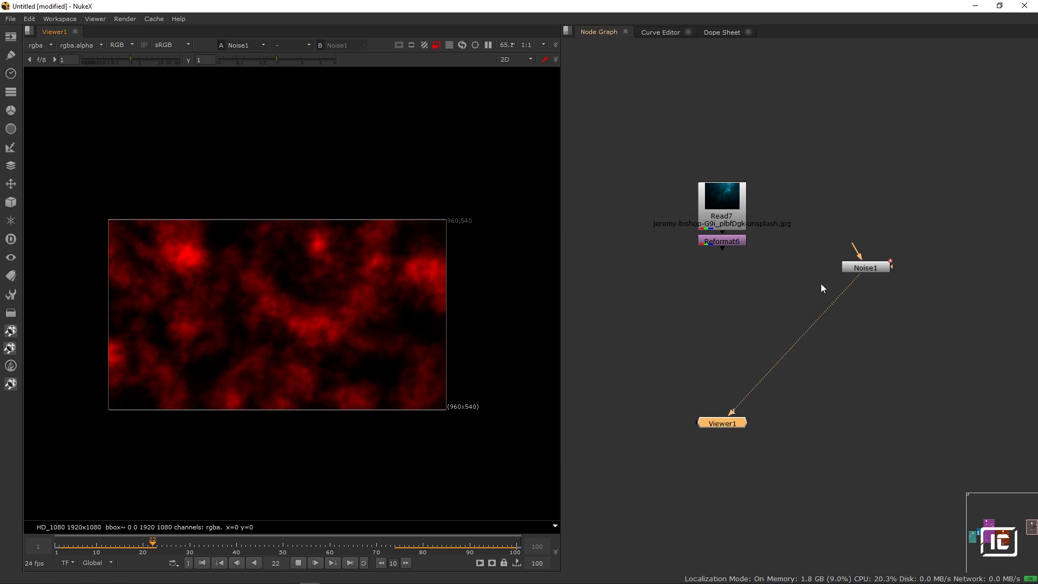
{"action": "left_click", "coordinate": [867, 265]}
{"action": "double_click", "coordinate": [868, 266]}
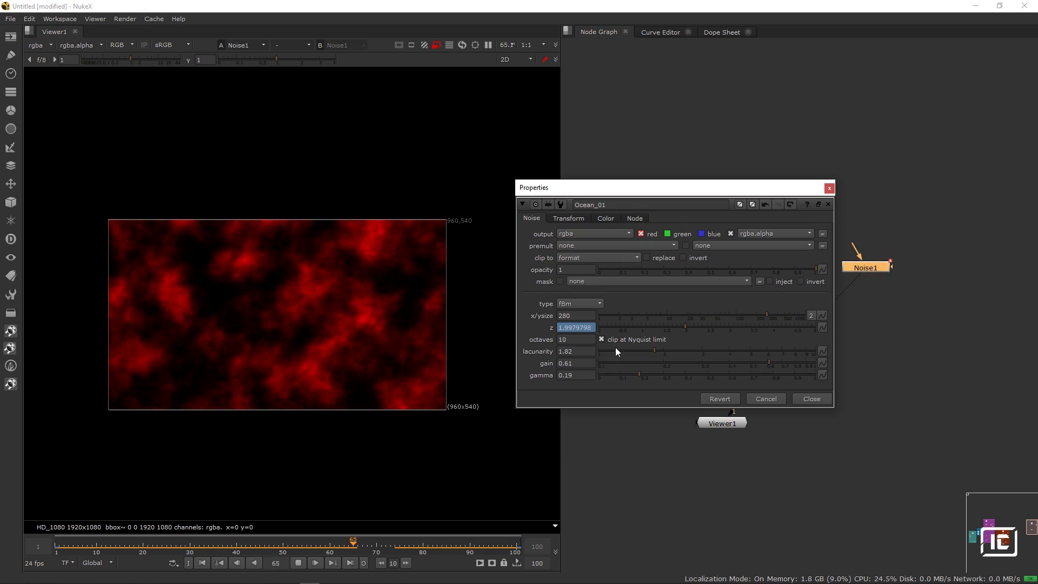
{"action": "left_click", "coordinate": [298, 563]}
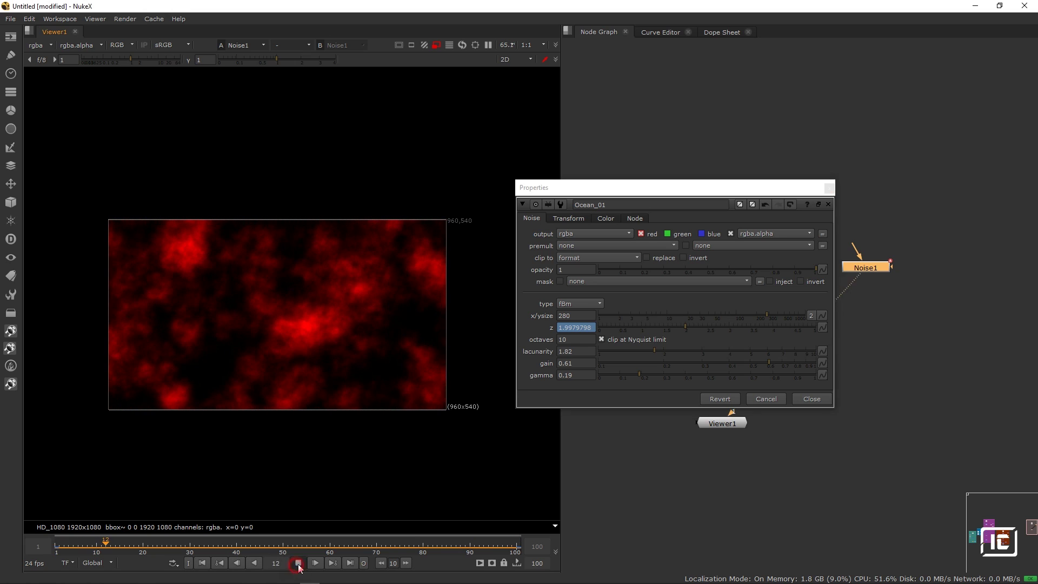
{"action": "left_click", "coordinate": [829, 188]}
Duplicate the Ocean_01 noise node and place the copy beside it in the node graph.
{"action": "left_click_drag", "start_coordinate": [867, 271], "coordinate": [844, 264]}
{"action": "key", "text": "ctrl+v"}
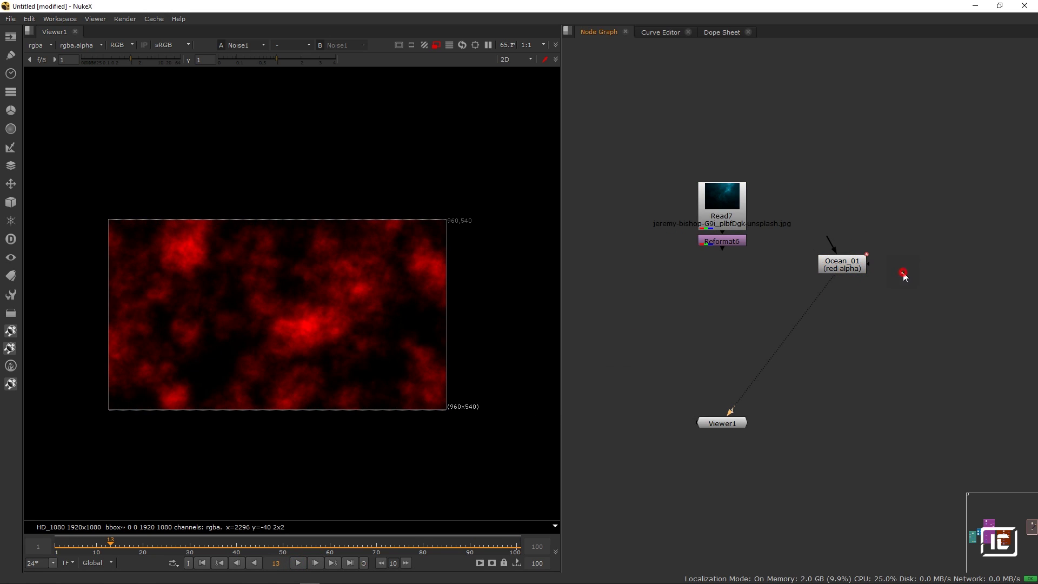
{"action": "left_click_drag", "start_coordinate": [918, 275], "coordinate": [934, 266]}
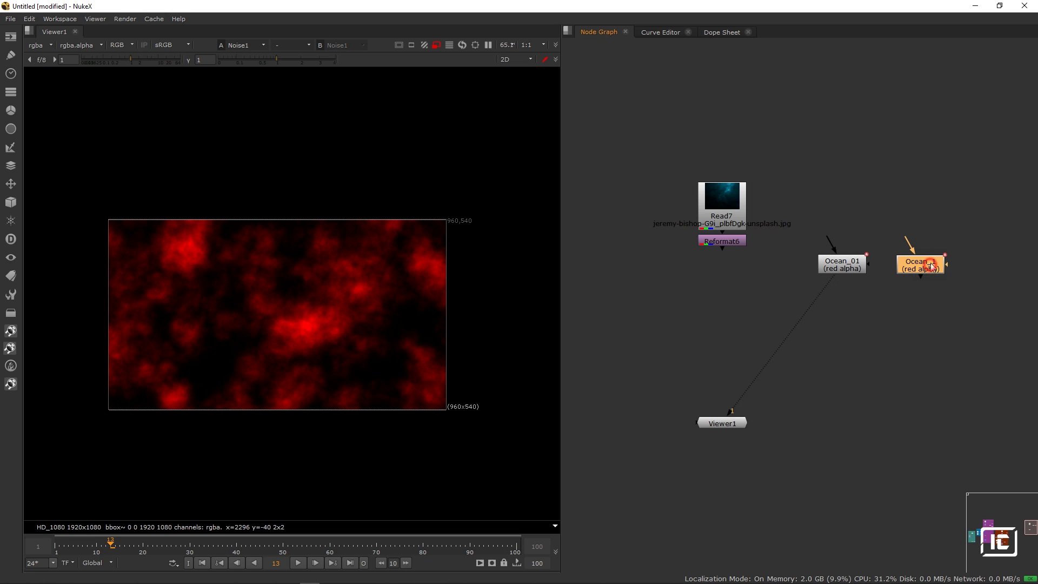
Switch the duplicated noise node's output from the red channel to green, keeping alpha, and view its output.
{"action": "double_click", "coordinate": [930, 263]}
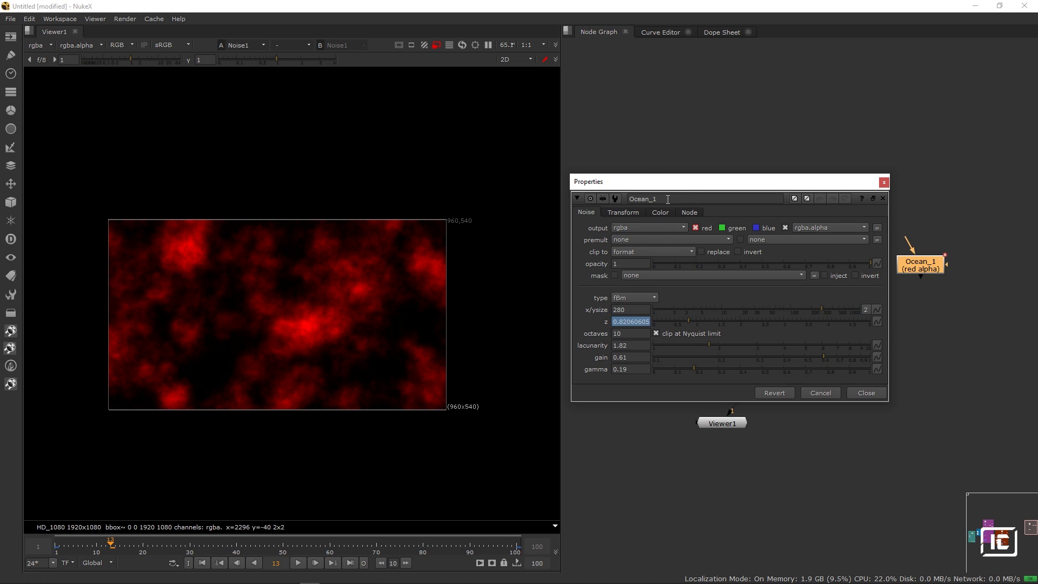
{"action": "left_click", "coordinate": [722, 227]}
{"action": "left_click", "coordinate": [703, 229]}
{"action": "left_click", "coordinate": [723, 228]}
{"action": "left_click", "coordinate": [732, 227]}
{"action": "left_click", "coordinate": [883, 182]}
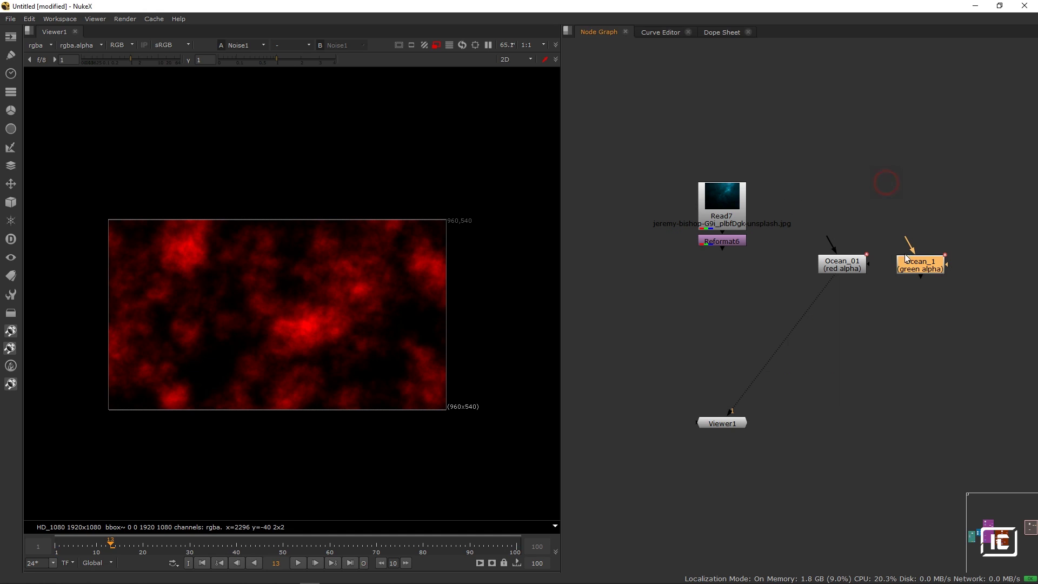
{"action": "key", "text": "1"}
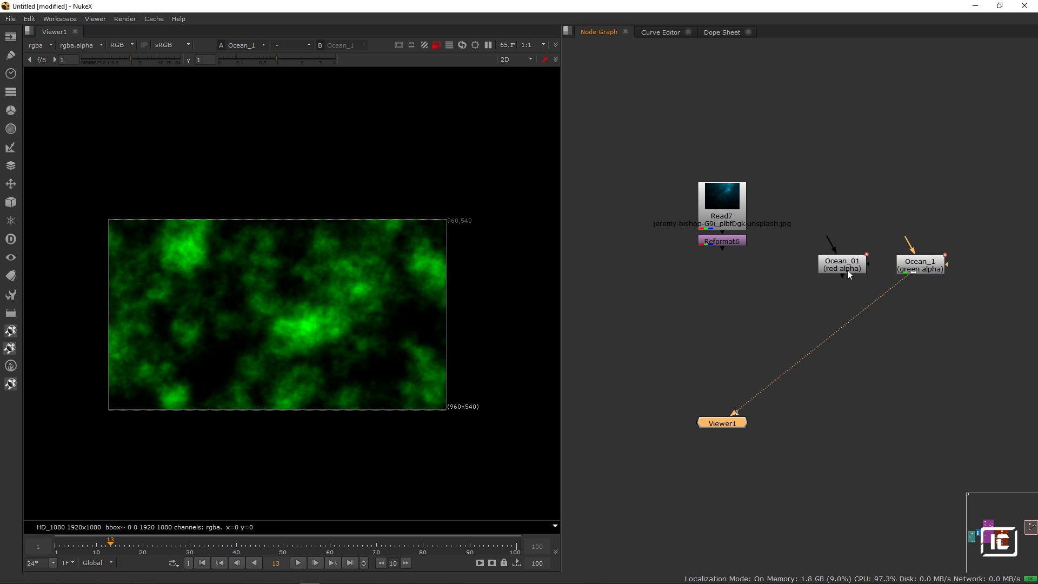
Set the green noise node's lacunarity to 1.84 and its x/ysize to 145.
{"action": "double_click", "coordinate": [939, 268]}
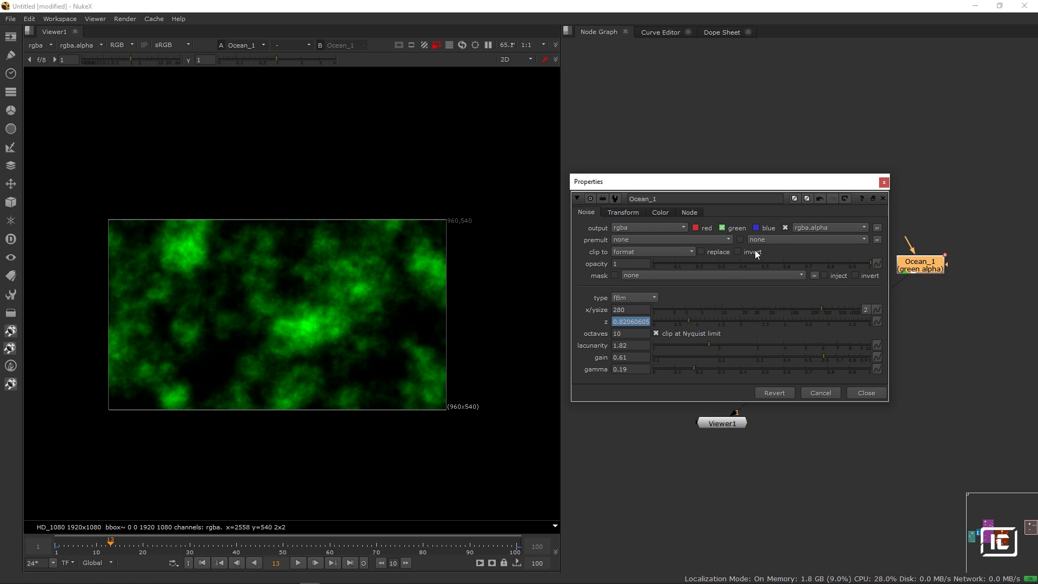
{"action": "mouse_move", "coordinate": [713, 345]}
{"action": "left_mouse_down"}
{"action": "mouse_move", "coordinate": [689, 342]}
{"action": "mouse_move", "coordinate": [711, 342]}
{"action": "left_mouse_up"}
{"action": "left_click_drag", "start_coordinate": [823, 310], "coordinate": [802, 307]}
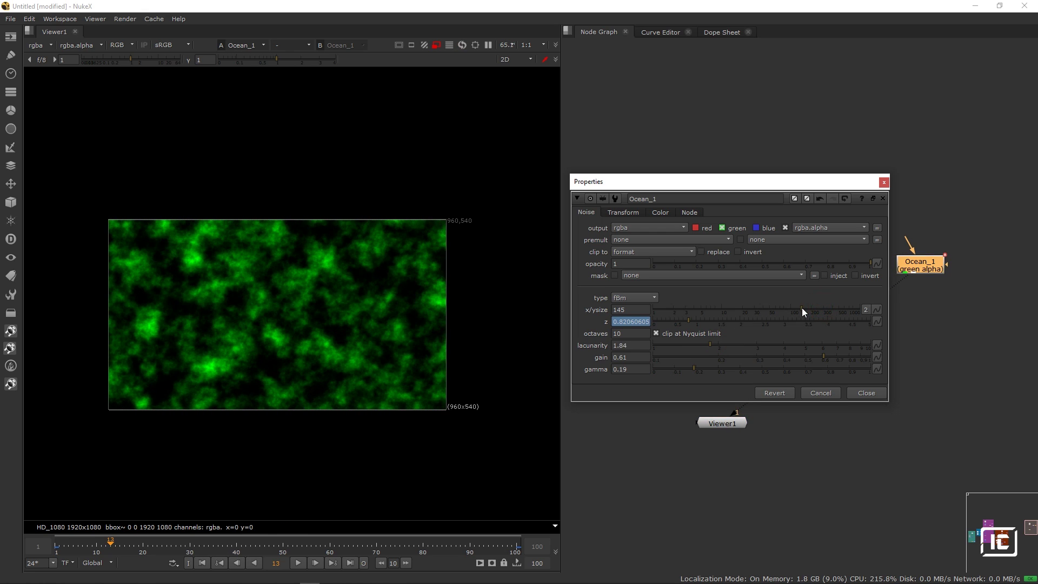
{"action": "left_click", "coordinate": [884, 180]}
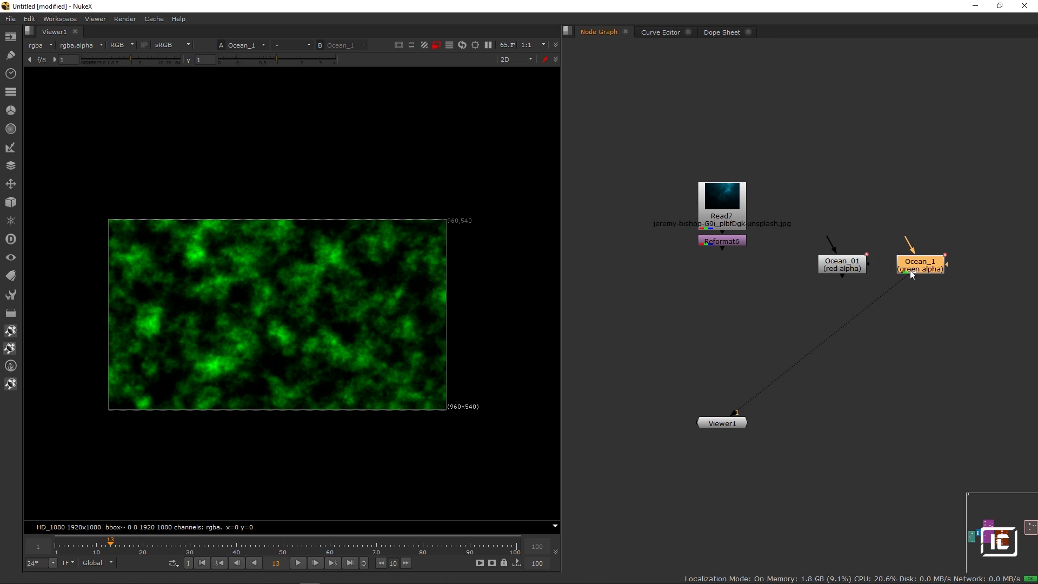
Compare the red and green noise outputs in the viewer, and move both noise nodes up level with the Reformat node.
{"action": "left_click", "coordinate": [830, 263]}
{"action": "key", "text": "1"}
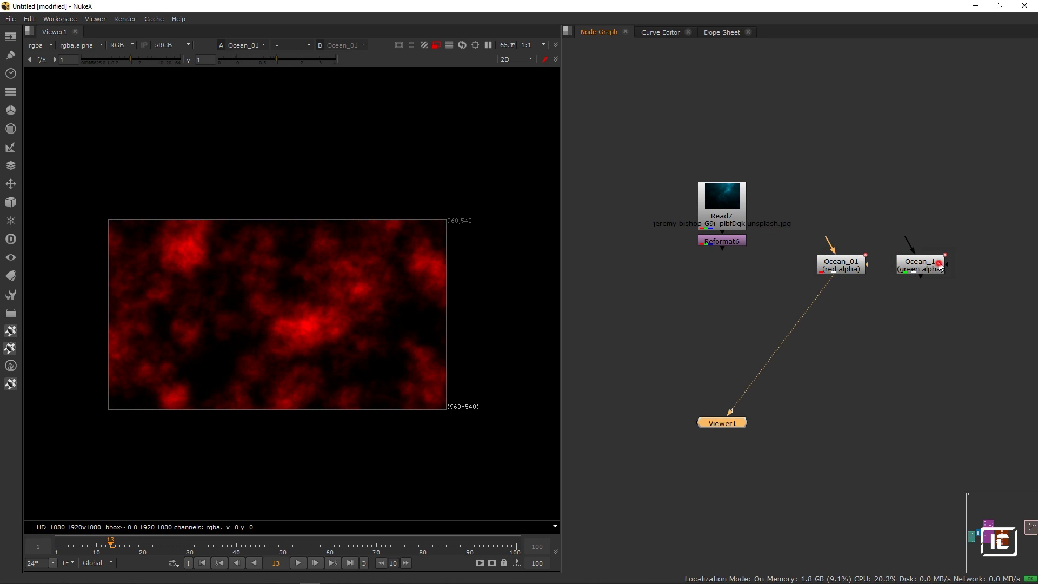
{"action": "left_click", "coordinate": [939, 265]}
{"action": "key", "text": "1"}
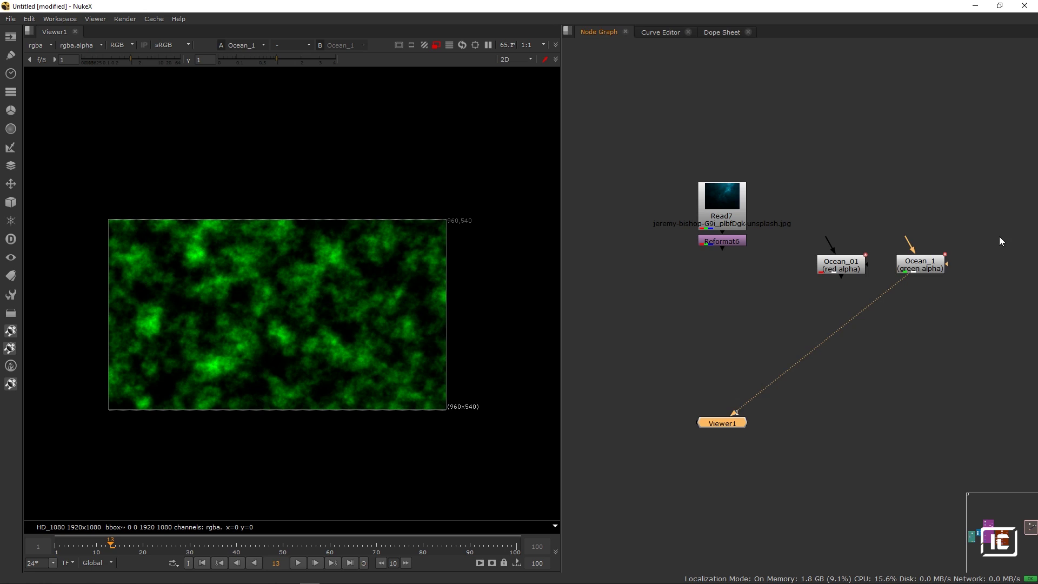
{"action": "left_click_drag", "start_coordinate": [996, 238], "coordinate": [777, 281]}
{"action": "left_click_drag", "start_coordinate": [837, 264], "coordinate": [840, 245]}
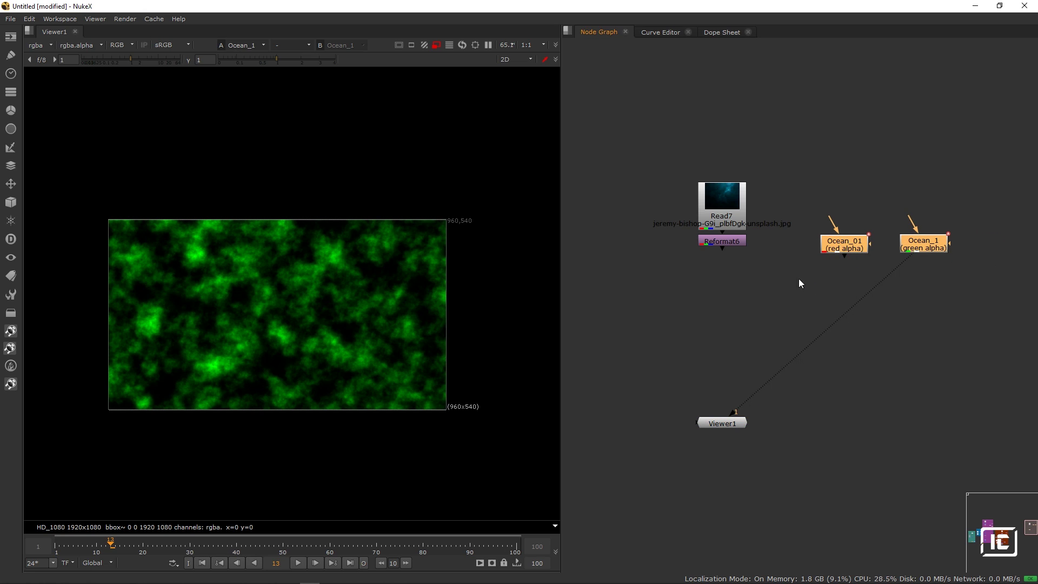
Add a ShuffleCopy node below the noise nodes, connect input 1 to Ocean_01 and input 2 to Ocean_1, and view it.
{"action": "left_click", "coordinate": [686, 317]}
{"action": "key", "text": "Tab"}
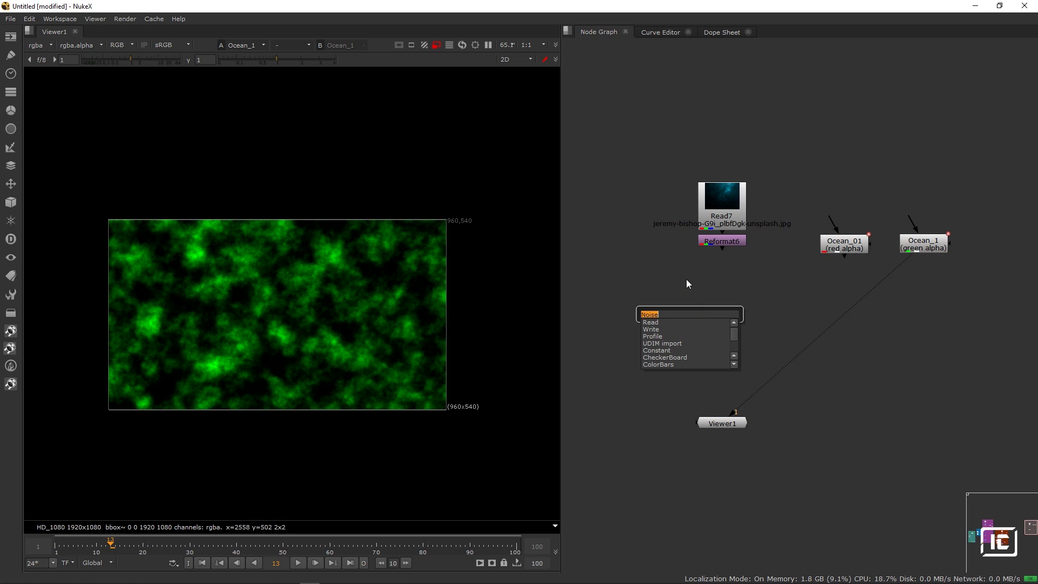
{"action": "type", "text": "sh"}
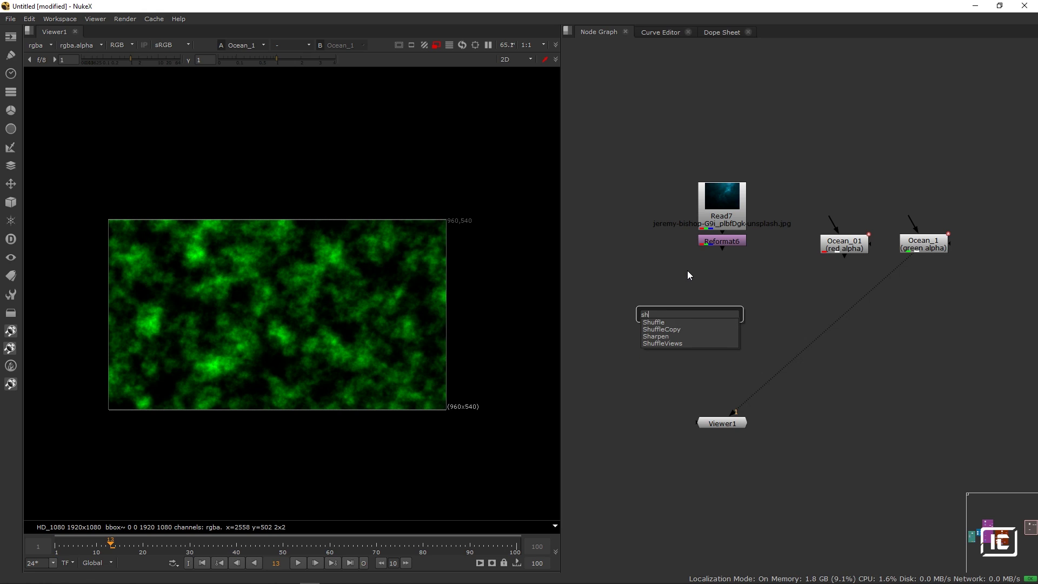
{"action": "left_click", "coordinate": [678, 329]}
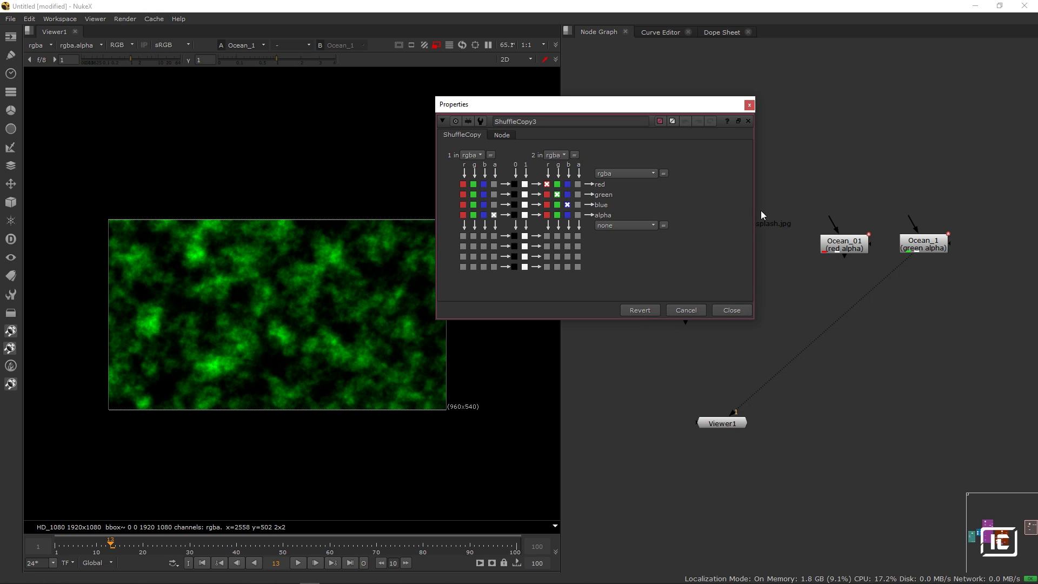
{"action": "left_click_drag", "start_coordinate": [708, 105], "coordinate": [641, 93]}
{"action": "left_click_drag", "start_coordinate": [693, 315], "coordinate": [845, 244]}
{"action": "left_click_drag", "start_coordinate": [813, 312], "coordinate": [930, 246]}
{"action": "key", "text": "1"}
{"action": "mouse_move", "coordinate": [843, 304]}
{"action": "left_mouse_down"}
{"action": "mouse_move", "coordinate": [884, 303]}
{"action": "mouse_move", "coordinate": [858, 306]}
{"action": "left_mouse_up"}
Set the ShuffleCopy node's red output to input 1's red channel and preview the combined noise in motion.
{"action": "left_click_drag", "start_coordinate": [528, 92], "coordinate": [678, 89]}
{"action": "left_click", "coordinate": [547, 167]}
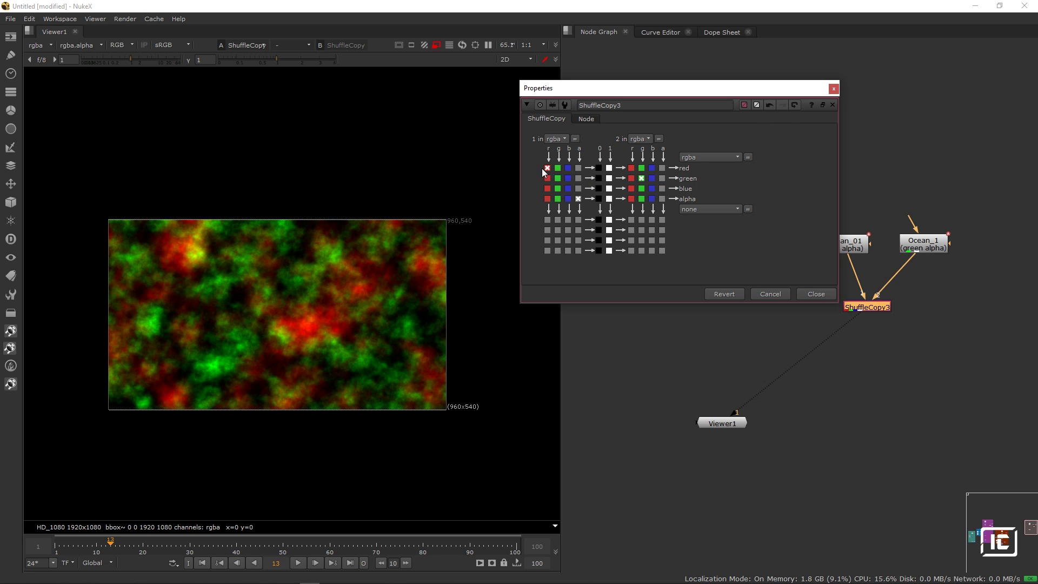
{"action": "left_click", "coordinate": [833, 89]}
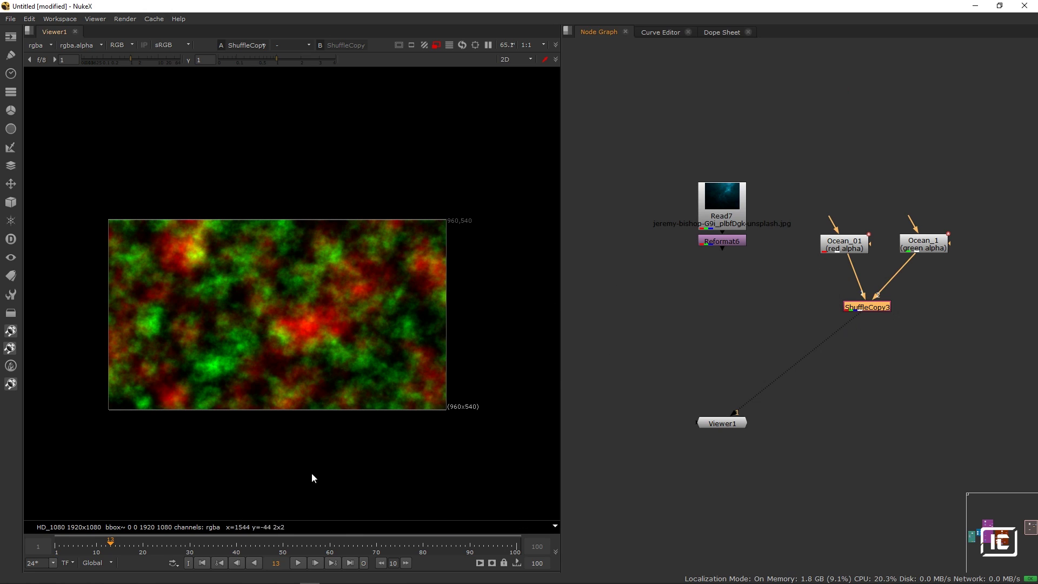
{"action": "left_click", "coordinate": [299, 562]}
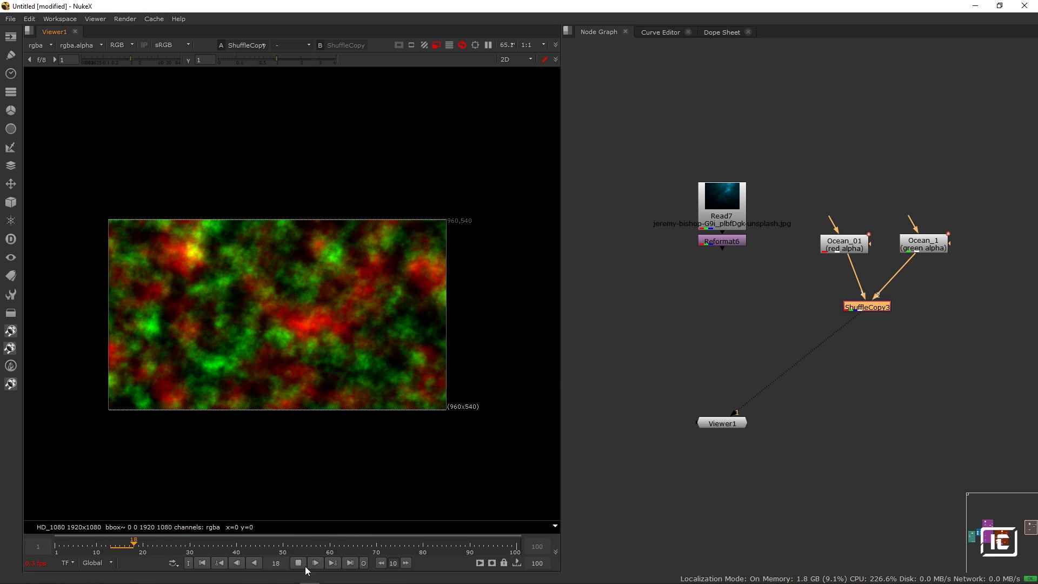
{"action": "left_click", "coordinate": [297, 563]}
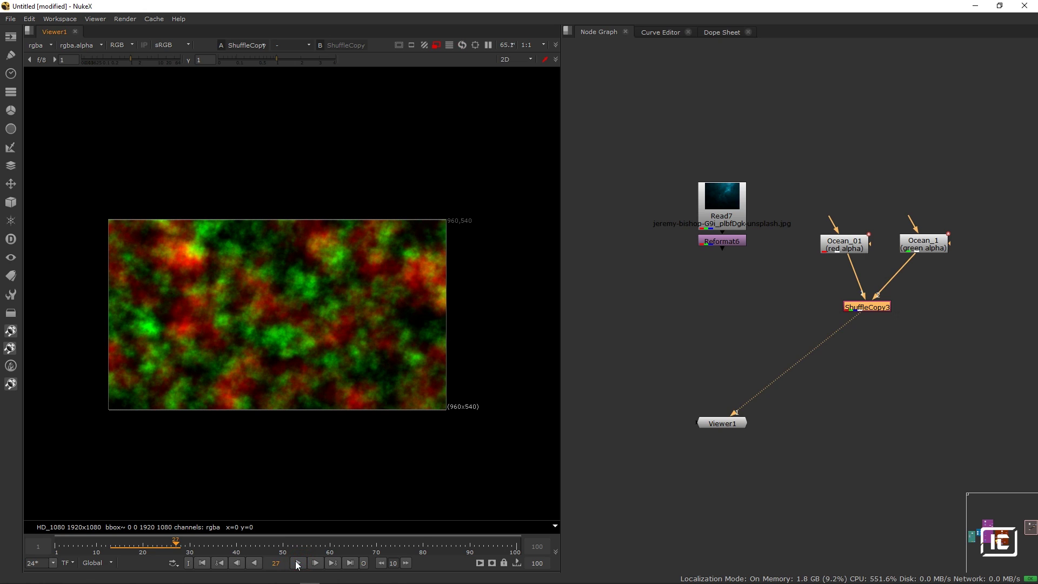
{"action": "left_click_drag", "start_coordinate": [862, 307], "coordinate": [851, 308]}
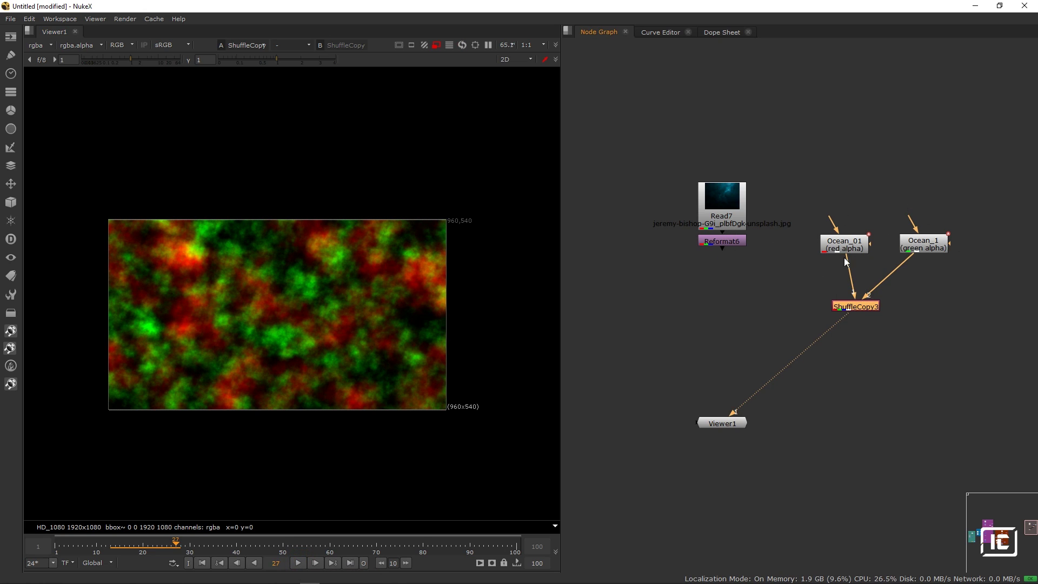
Copy the background branch's Reformat node and paste the duplicate above Ocean_01.
{"action": "left_click", "coordinate": [734, 239]}
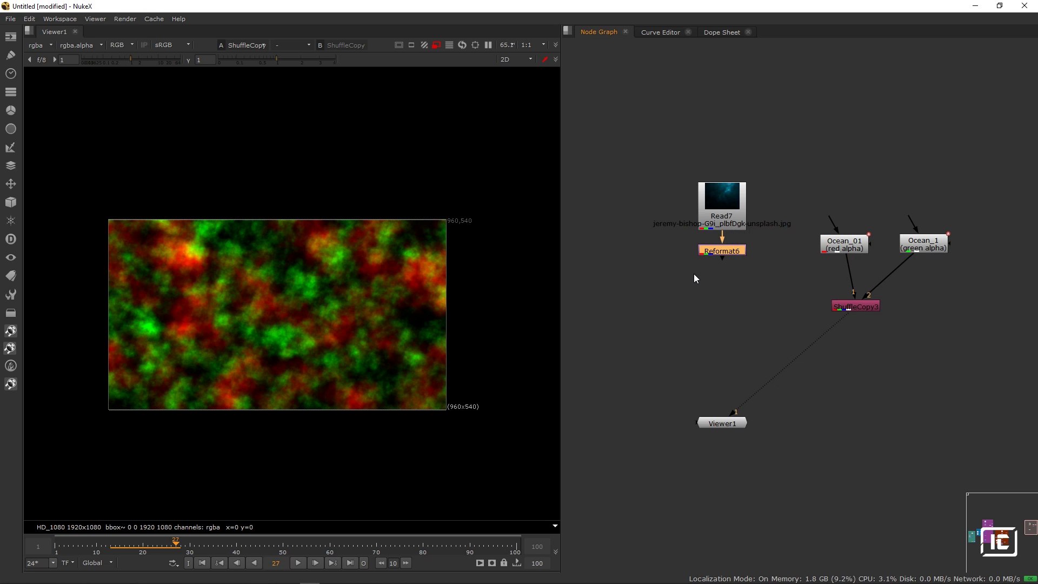
{"action": "key", "text": "ctrl+c"}
{"action": "left_click", "coordinate": [730, 282]}
{"action": "left_click", "coordinate": [842, 176]}
{"action": "key", "text": "ctrl+v"}
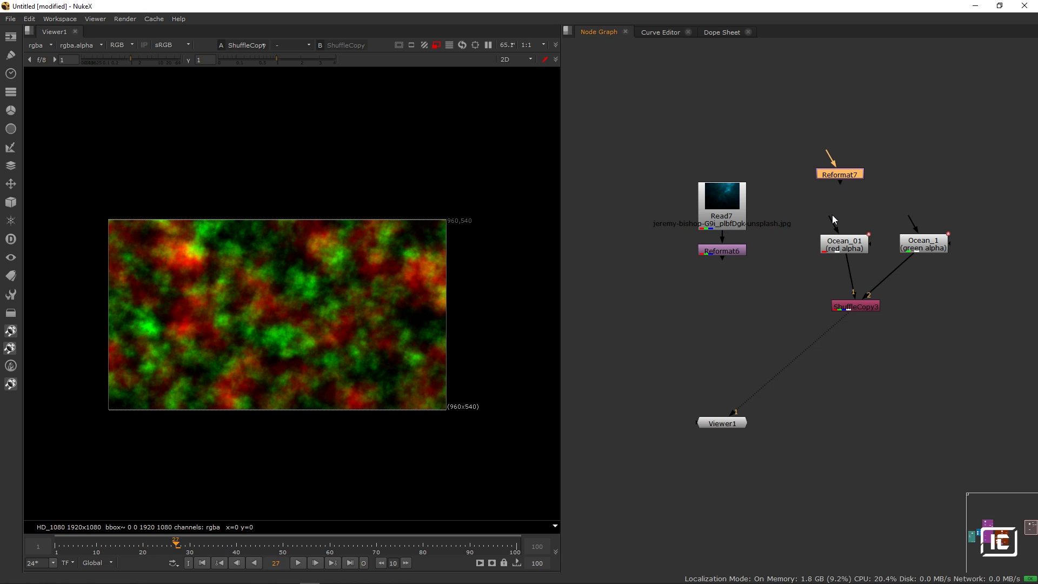
Connect Ocean_01's input to the duplicated Reformat node above it and add a dot on that connection.
{"action": "left_click_drag", "start_coordinate": [832, 215], "coordinate": [840, 178]}
{"action": "left_click", "coordinate": [843, 206], "text": "ctrl"}
{"action": "double_click", "coordinate": [848, 173]}
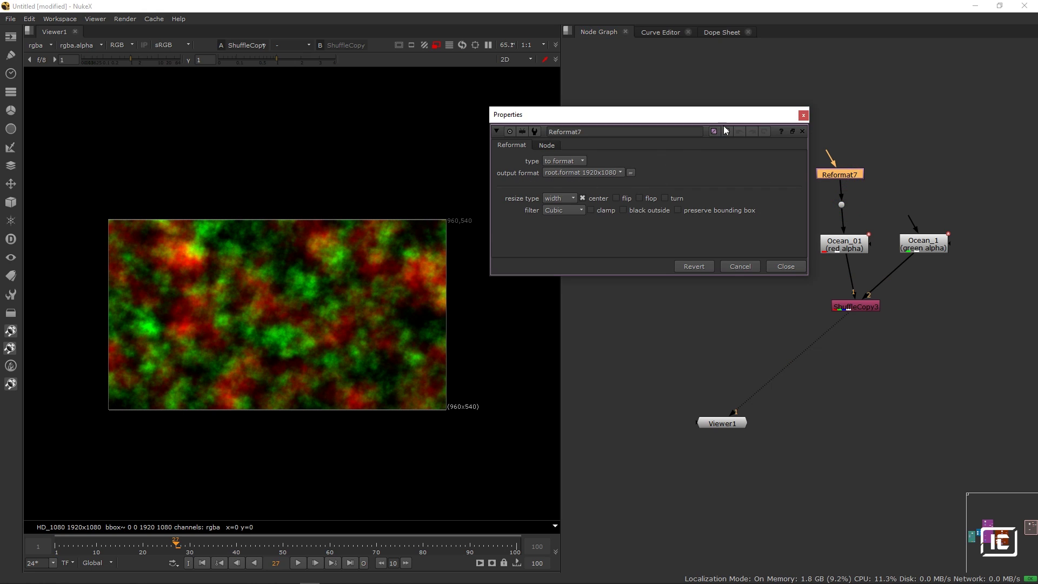
{"action": "left_click", "coordinate": [804, 116]}
Connect Ocean_1's input to the dot, level the node with it, and align the ShuffleCopy node beneath Ocean_01.
{"action": "left_click_drag", "start_coordinate": [909, 215], "coordinate": [845, 206]}
{"action": "left_click_drag", "start_coordinate": [921, 240], "coordinate": [922, 205]}
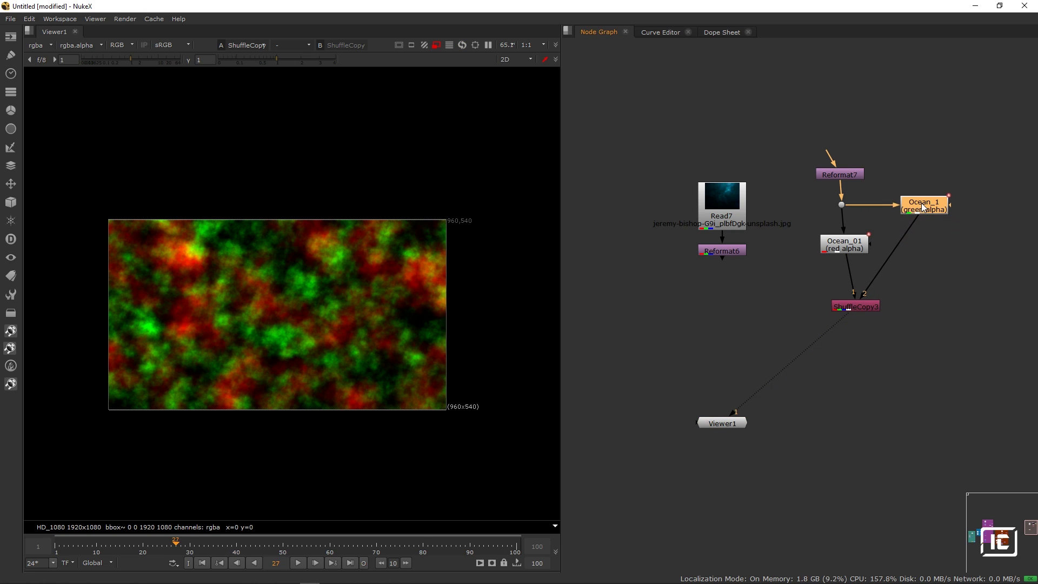
{"action": "left_click_drag", "start_coordinate": [848, 306], "coordinate": [836, 308]}
{"action": "left_click", "coordinate": [730, 315]}
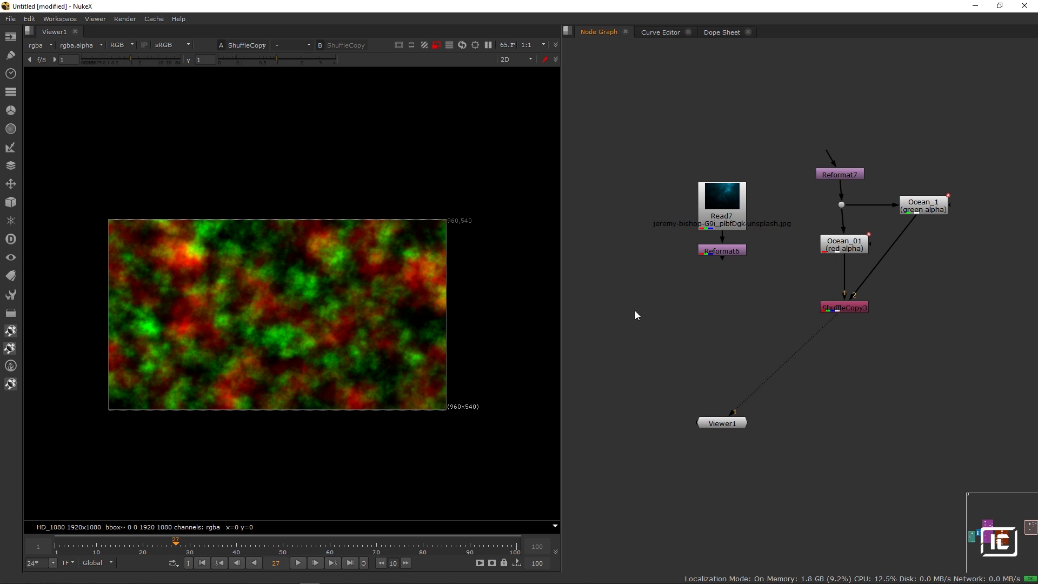
Add an unconnected IDistort node and place it just above the Viewer node.
{"action": "left_click", "coordinate": [634, 340]}
{"action": "key", "text": "Tab"}
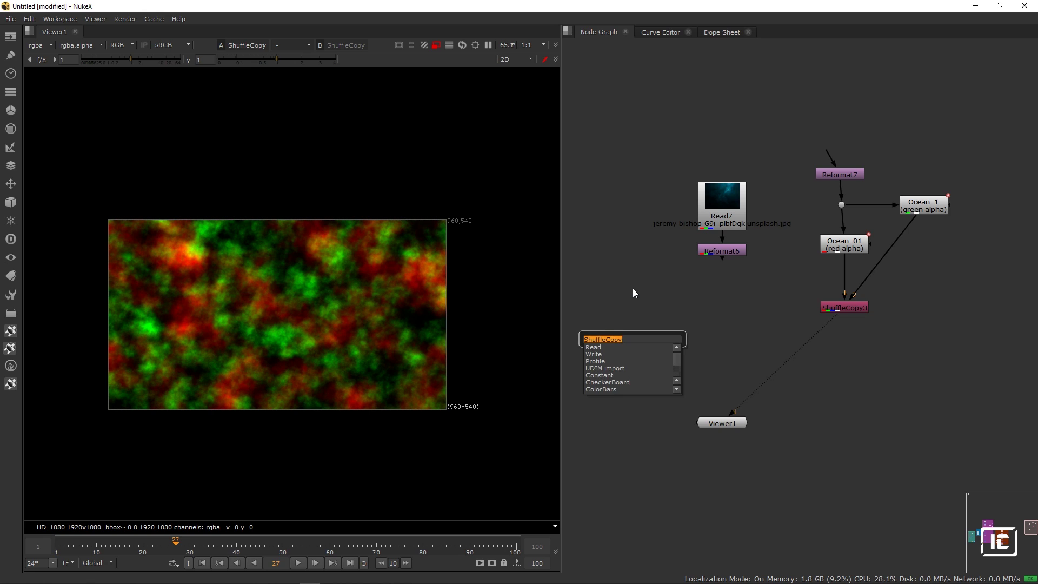
{"action": "type", "text": "id"}
{"action": "left_click", "coordinate": [604, 346]}
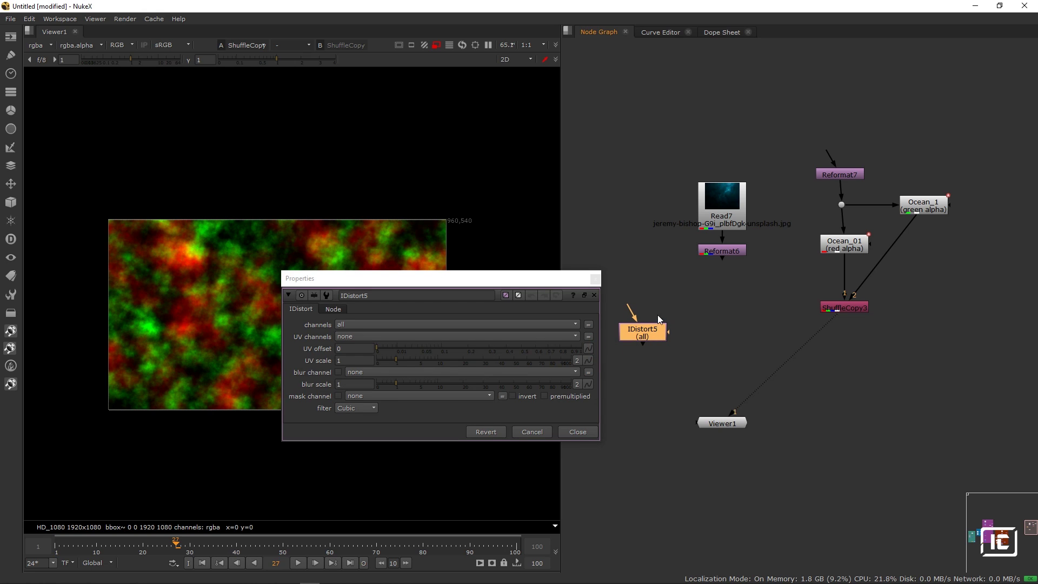
{"action": "left_click_drag", "start_coordinate": [633, 345], "coordinate": [722, 374]}
{"action": "left_click", "coordinate": [595, 279]}
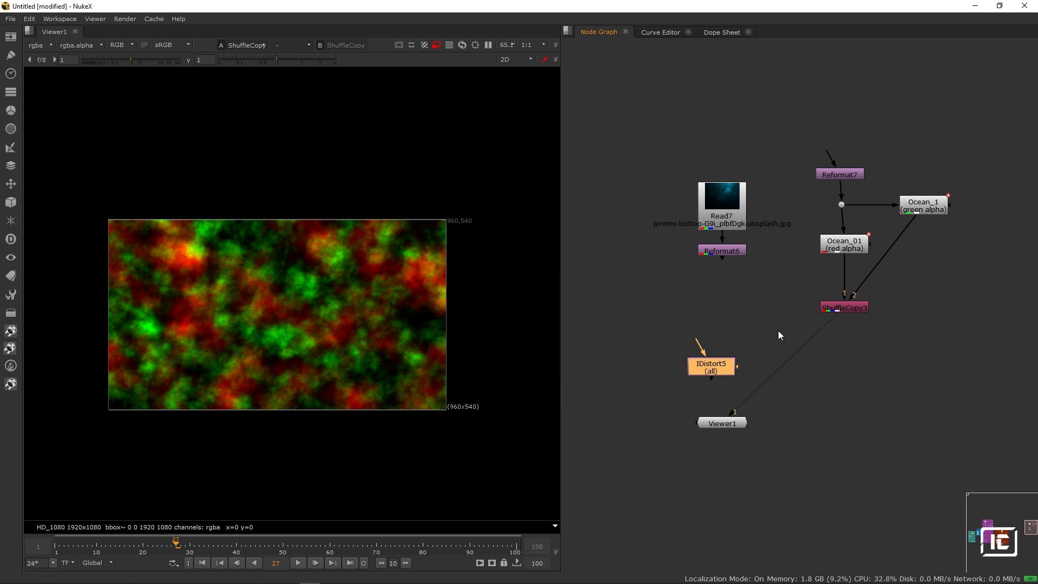
Add an unconnected Copy node between the background's Reformat node and the IDistort node.
{"action": "left_click", "coordinate": [852, 311]}
{"action": "left_click", "coordinate": [719, 305]}
{"action": "key", "text": "Tab"}
{"action": "type", "text": "cop"}
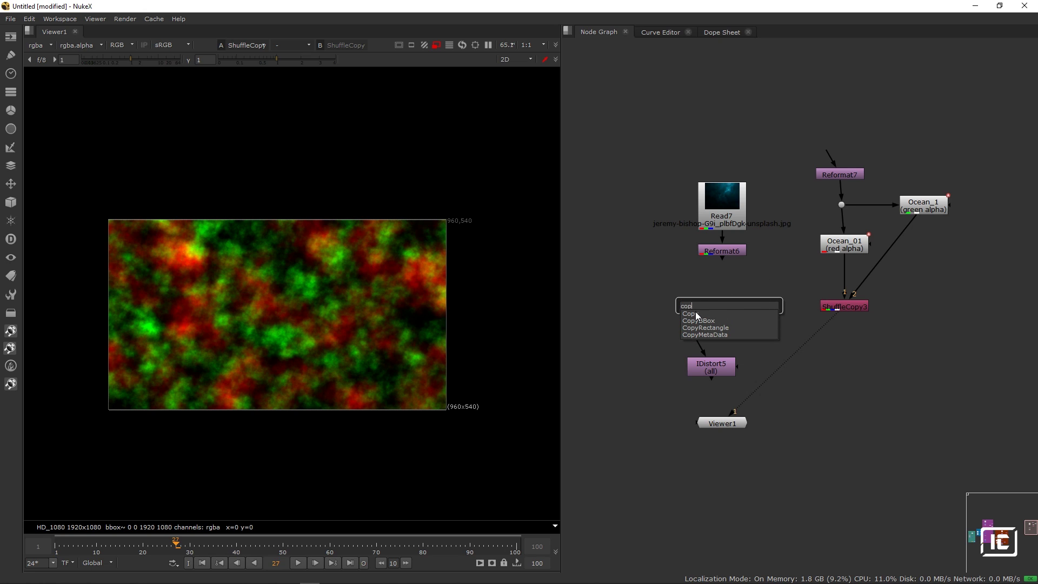
{"action": "left_click", "coordinate": [694, 313]}
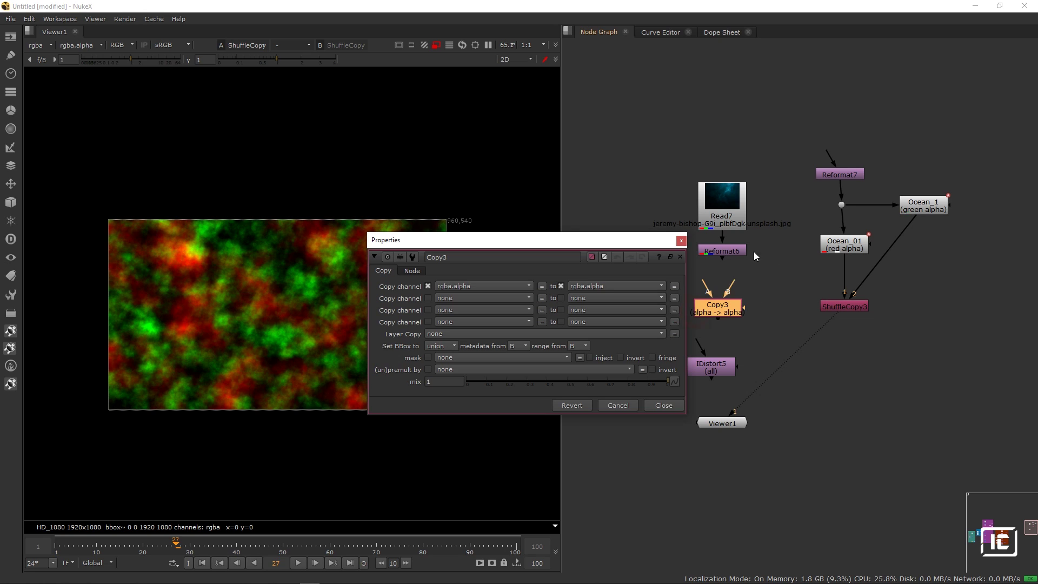
{"action": "left_click", "coordinate": [679, 241]}
{"action": "double_click", "coordinate": [745, 307]}
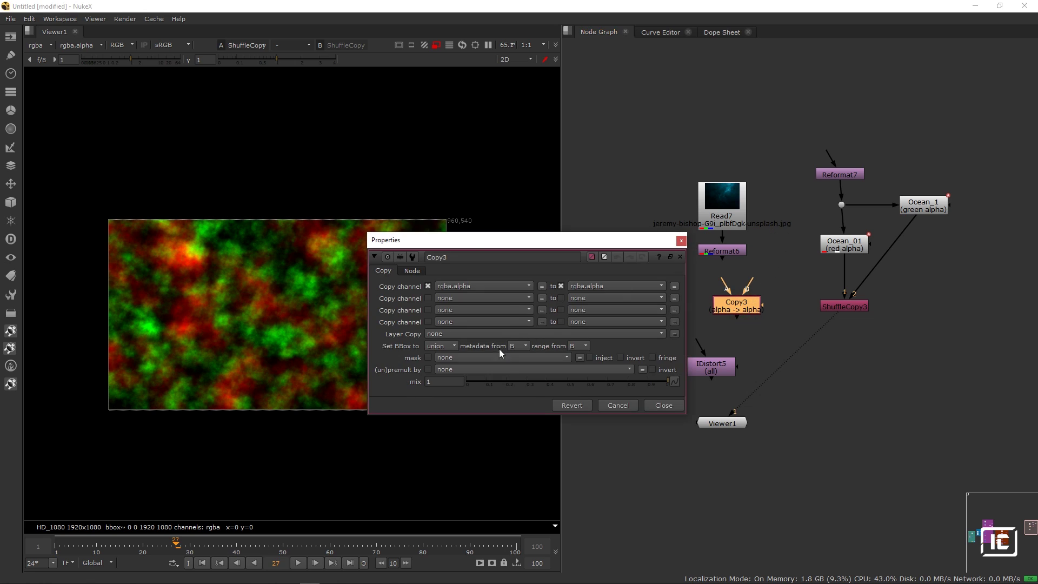
{"action": "left_click", "coordinate": [681, 240]}
{"action": "left_click", "coordinate": [743, 306]}
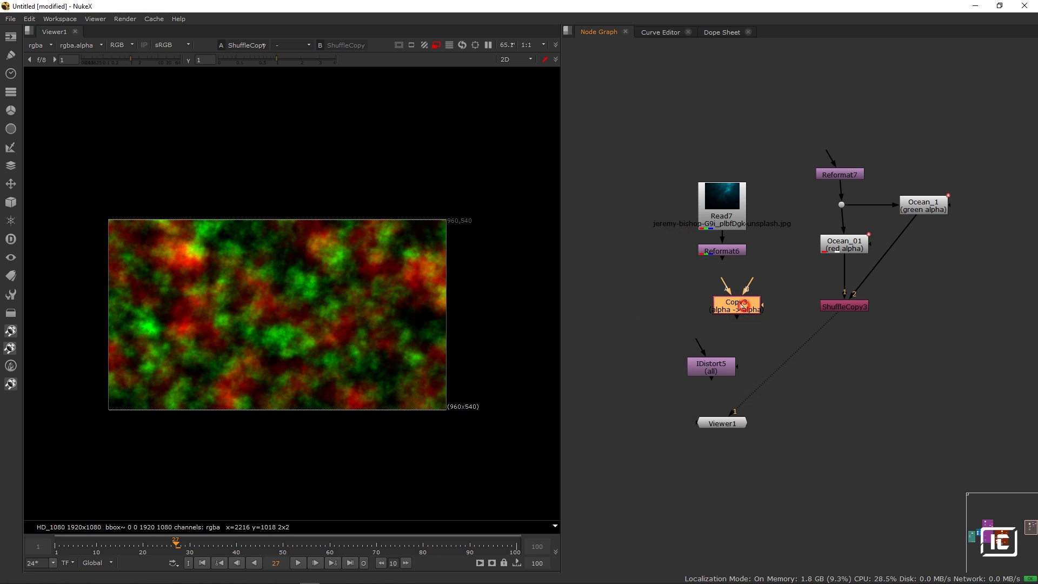
Create a new layer named Oceanwaving with channels M and N.
{"action": "left_click", "coordinate": [41, 46]}
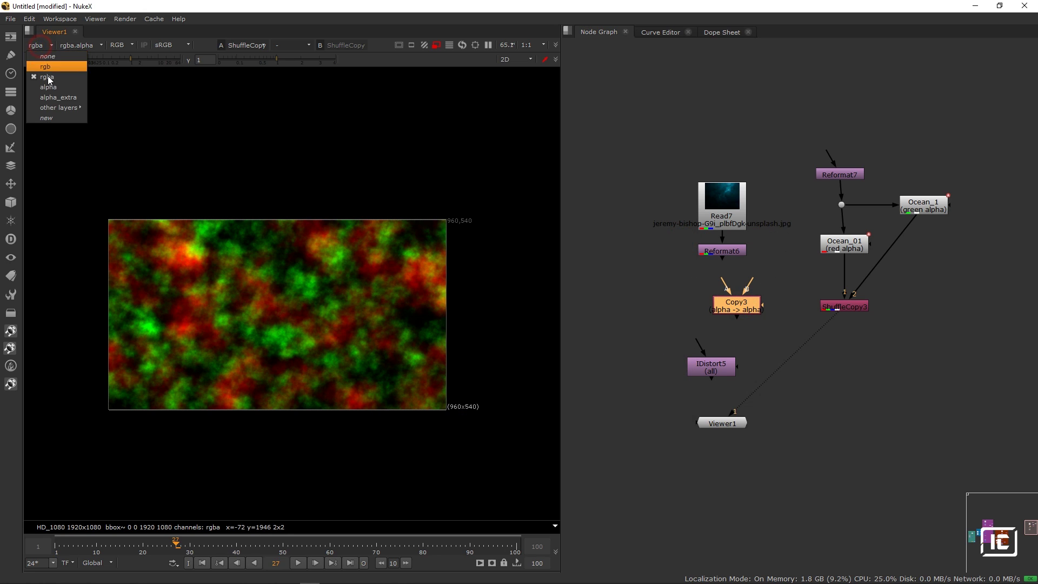
{"action": "left_click", "coordinate": [51, 117]}
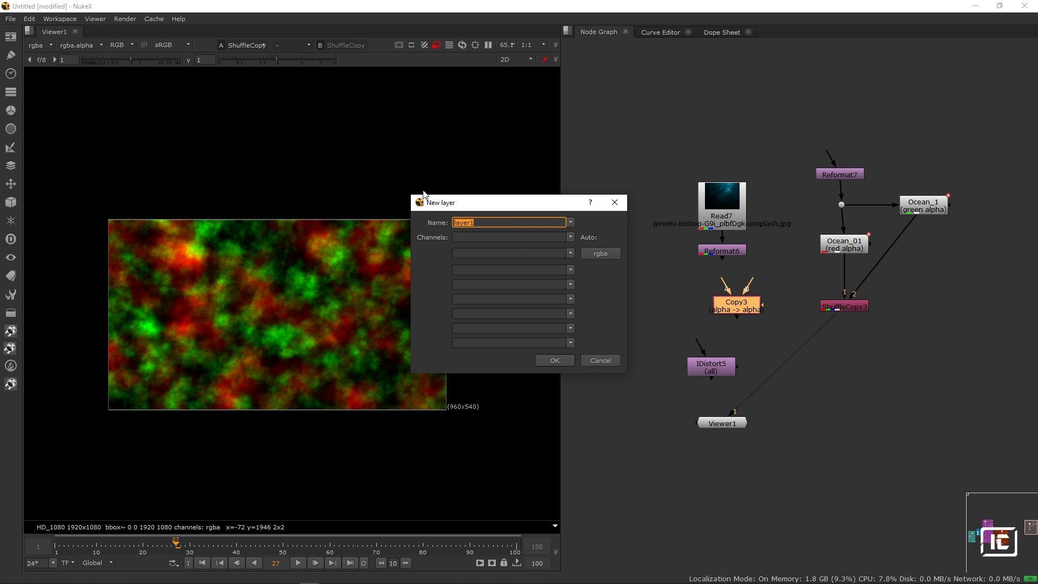
{"action": "type", "text": "Oceanwaving"}
{"action": "left_click", "coordinate": [459, 239]}
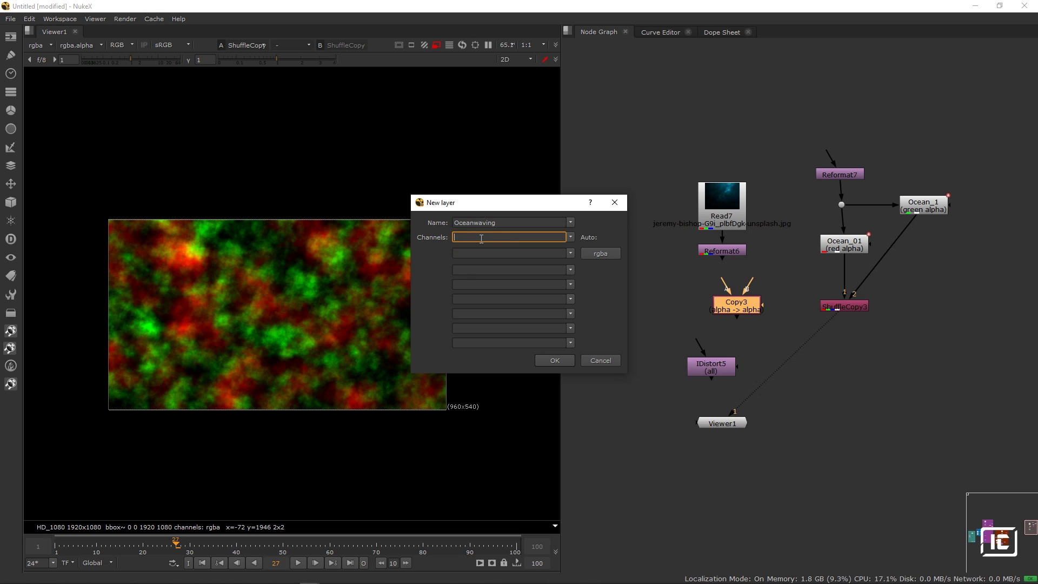
{"action": "type", "text": "Mask.a"}
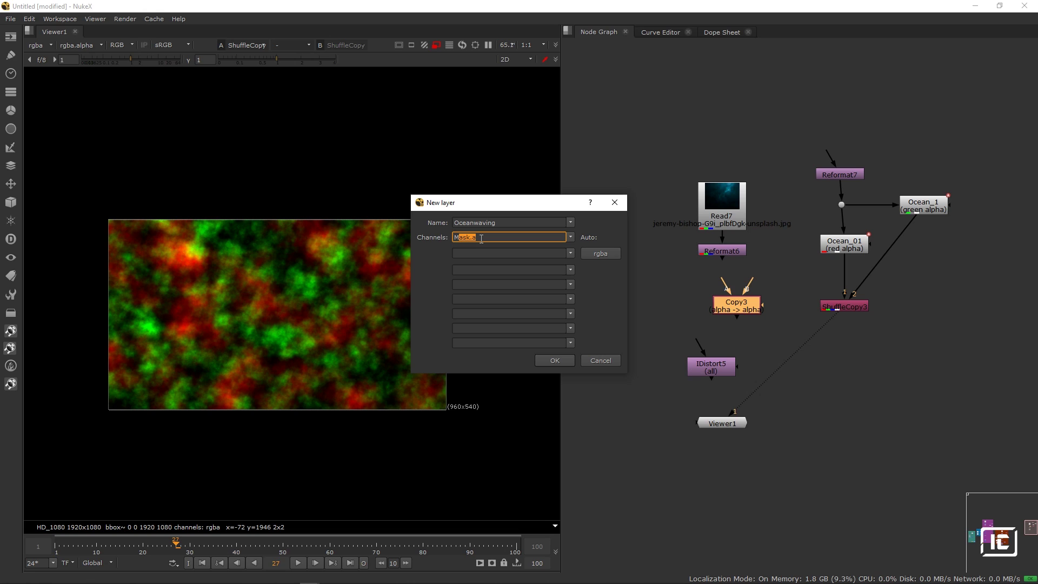
{"action": "key", "text": "Tab"}
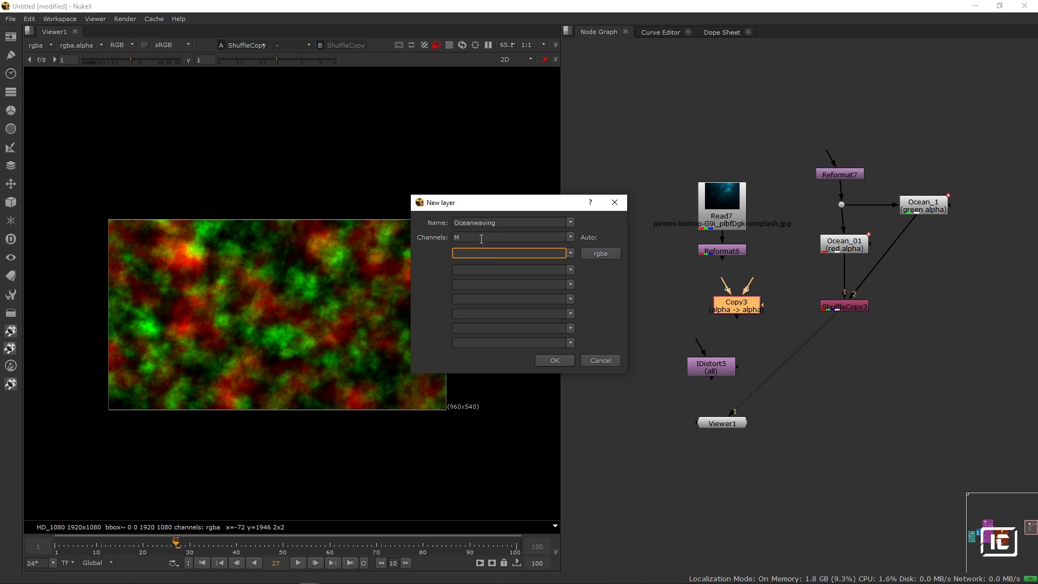
{"action": "type", "text": "N"}
{"action": "key", "text": "Delete"}
{"action": "left_click", "coordinate": [554, 361]}
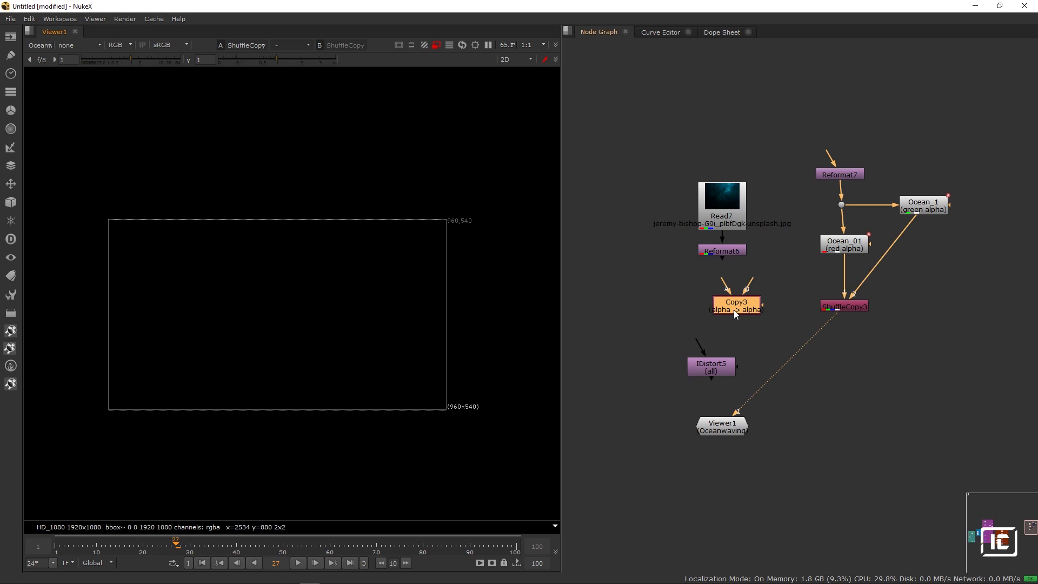
Set the Copy node to copy rgba.red to Oceanwaving.M and rgba.green to Oceanwaving.N.
{"action": "left_click_drag", "start_coordinate": [737, 306], "coordinate": [740, 305]}
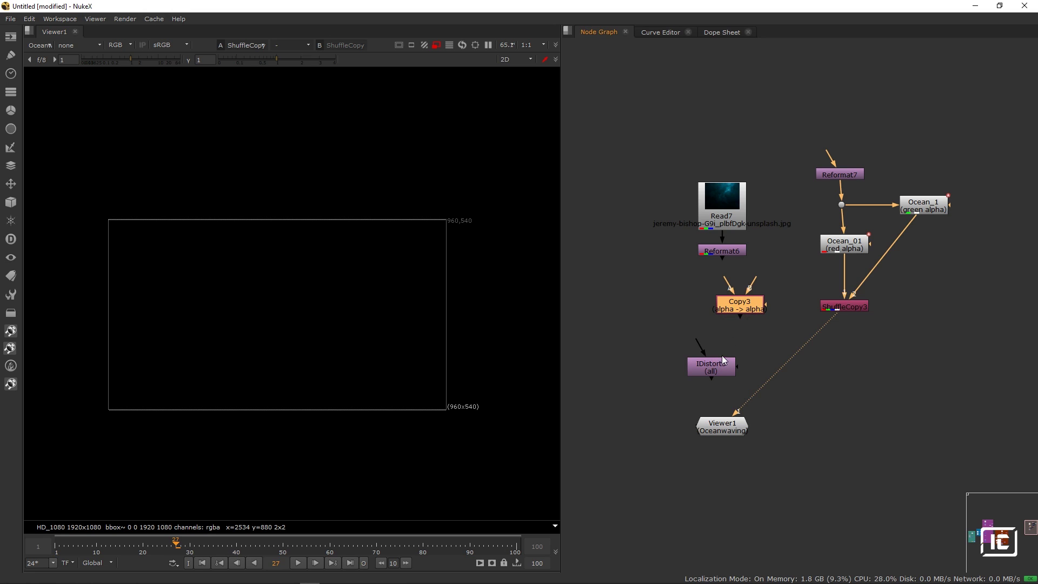
{"action": "double_click", "coordinate": [743, 307]}
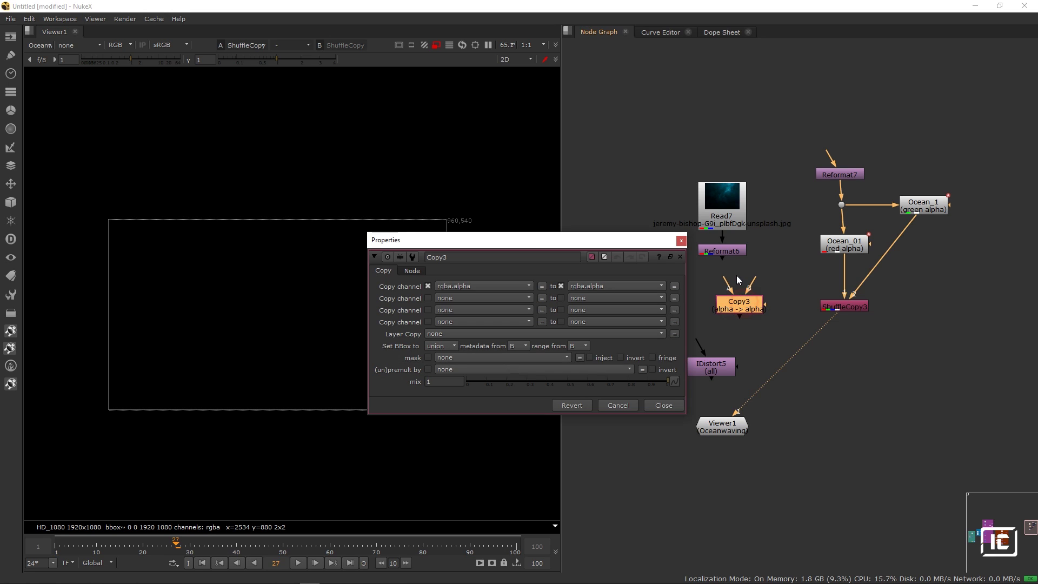
{"action": "left_click", "coordinate": [453, 287]}
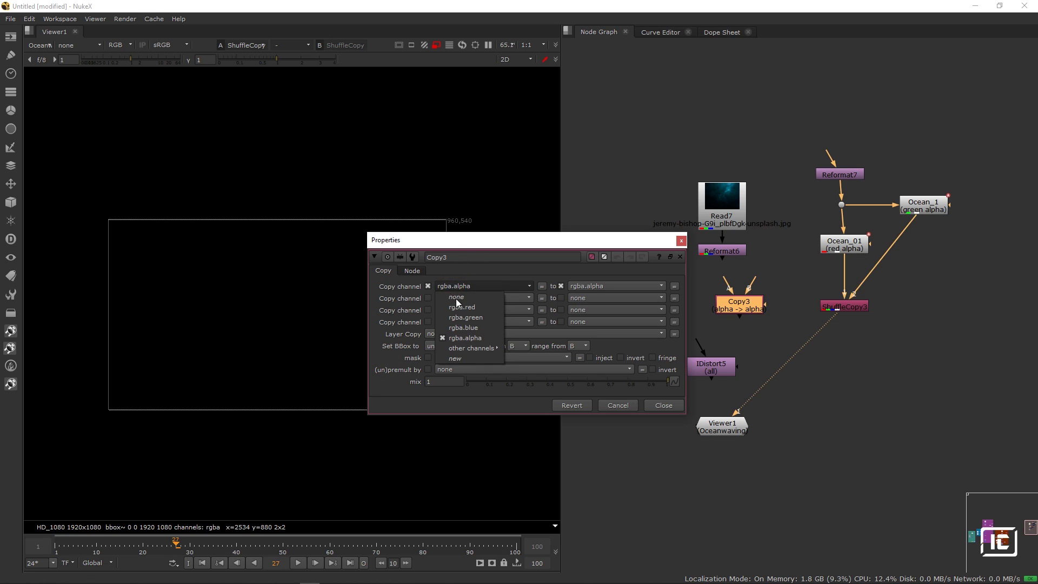
{"action": "left_click", "coordinate": [463, 307]}
{"action": "left_click", "coordinate": [460, 298]}
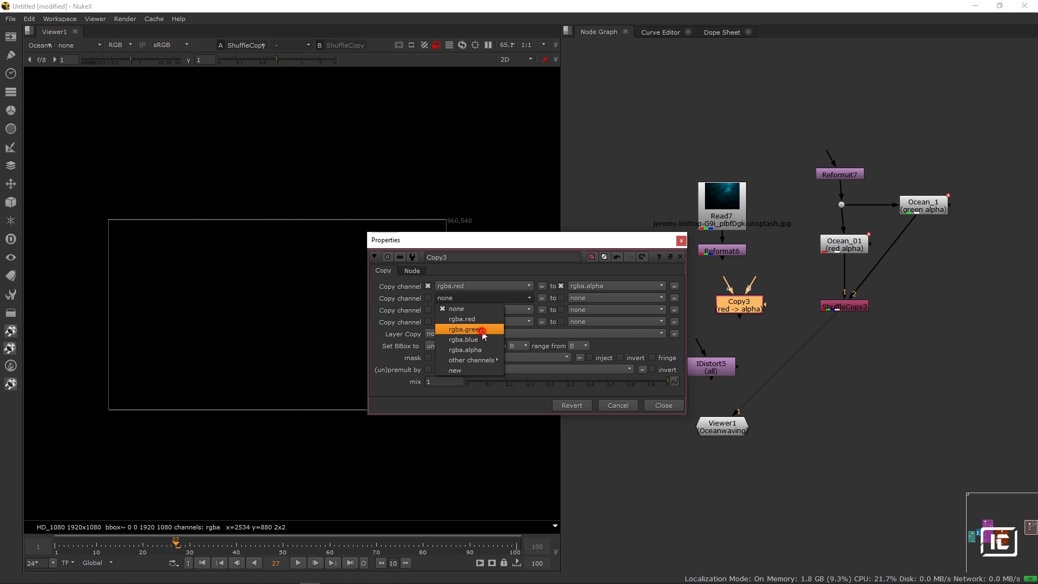
{"action": "left_click", "coordinate": [482, 330]}
{"action": "left_click", "coordinate": [585, 298]}
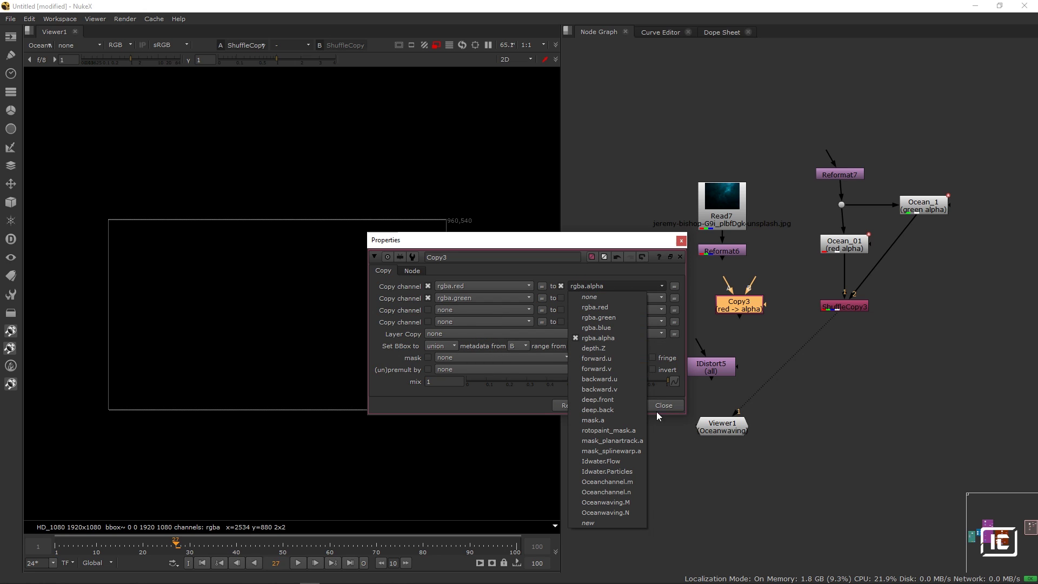
{"action": "left_click", "coordinate": [626, 502]}
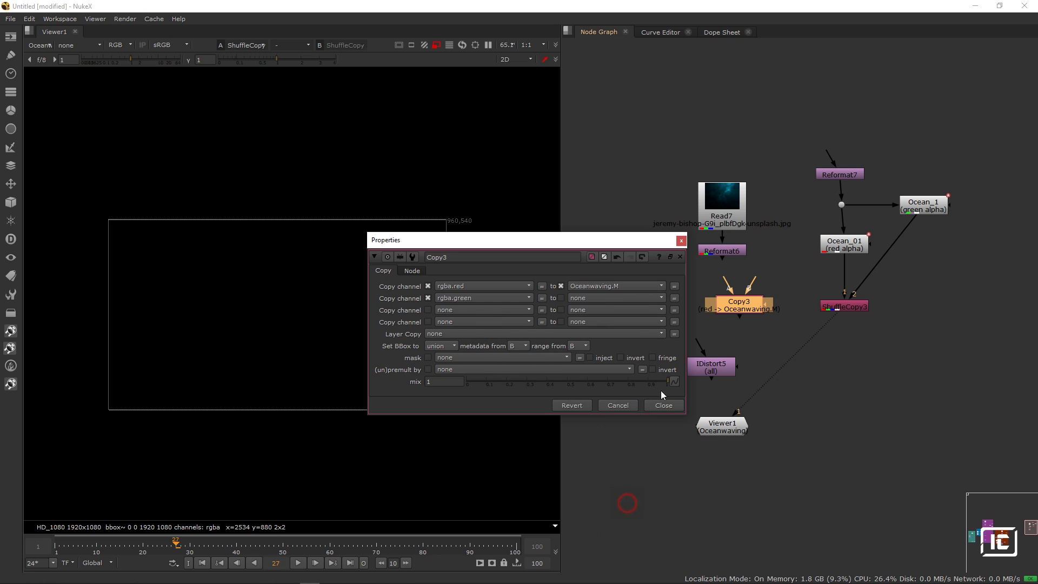
{"action": "left_click", "coordinate": [605, 297]}
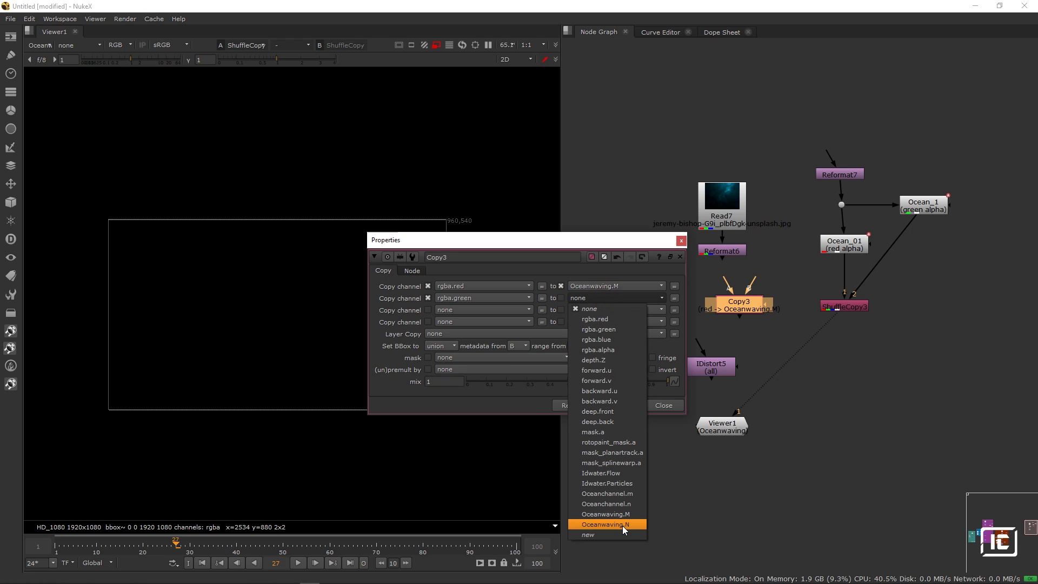
{"action": "left_click", "coordinate": [621, 524]}
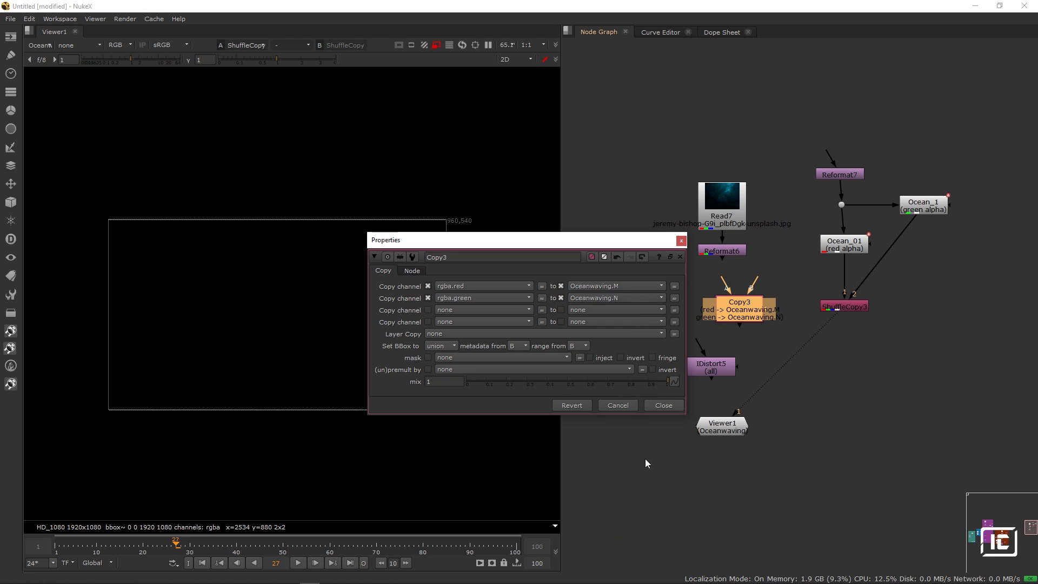
Connect the Copy node's A input to ShuffleCopy and its B input to the background's Reformat, and view the Copy node.
{"action": "left_click_drag", "start_coordinate": [743, 308], "coordinate": [844, 305]}
{"action": "left_click_drag", "start_coordinate": [713, 284], "coordinate": [717, 258]}
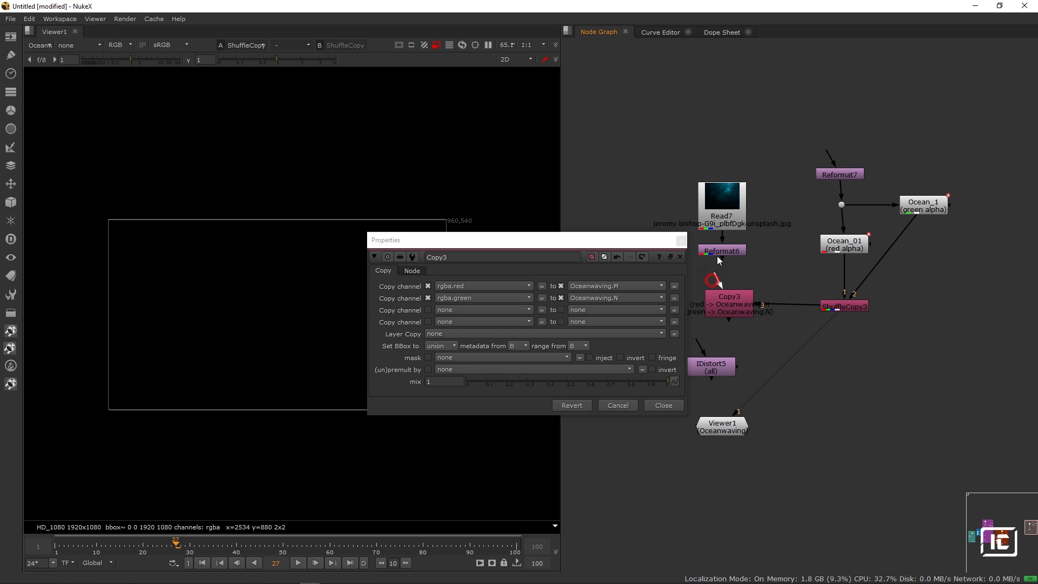
{"action": "left_click_drag", "start_coordinate": [737, 296], "coordinate": [732, 301]}
{"action": "left_click", "coordinate": [732, 303], "text": "ctrl+shift"}
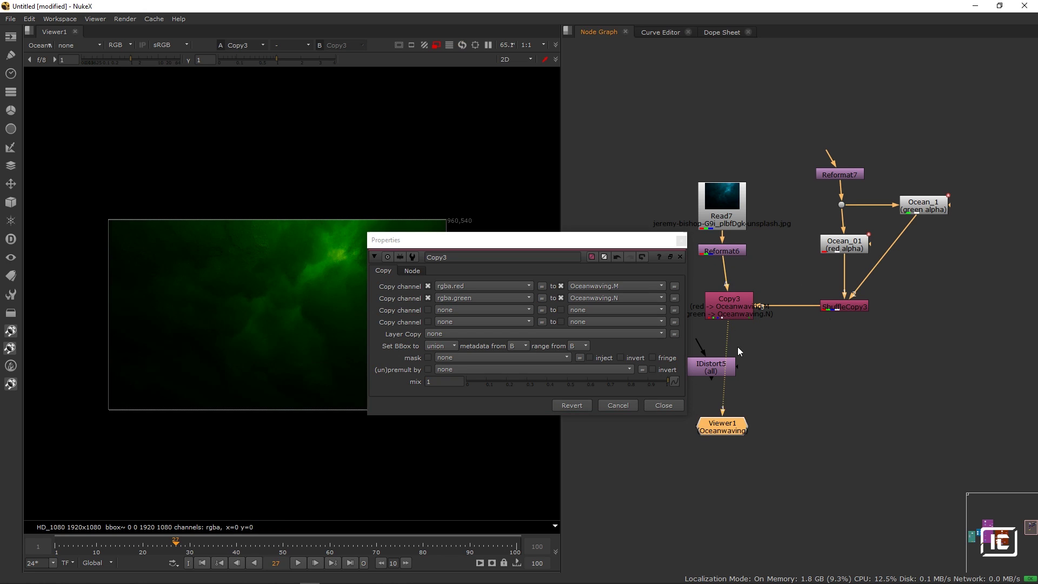
{"action": "left_click", "coordinate": [680, 244]}
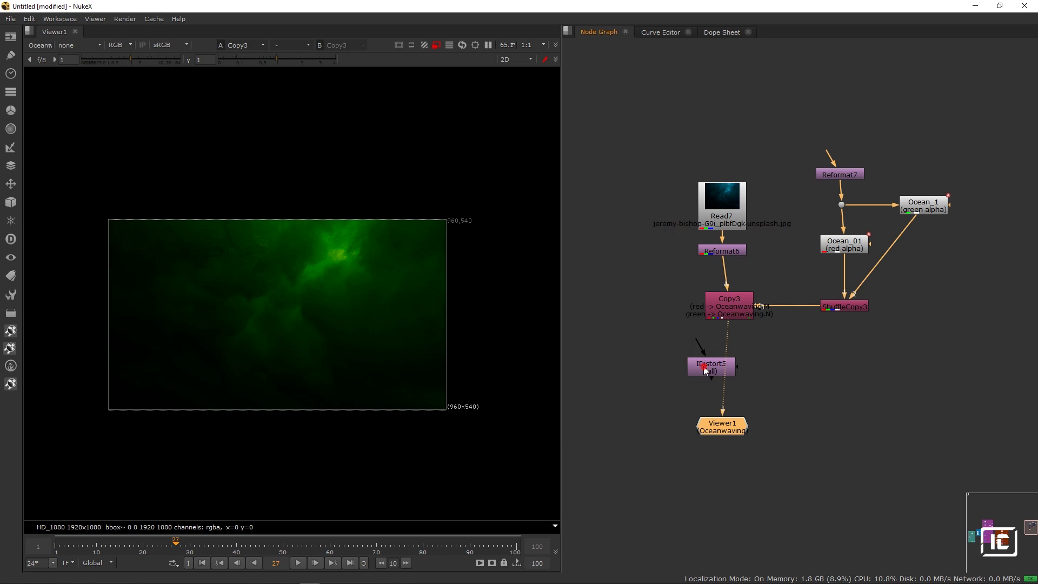
Insert the IDistort node between the Copy and Viewer nodes and set its UV channels to Oceanwaving.
{"action": "left_click_drag", "start_coordinate": [704, 366], "coordinate": [719, 362]}
{"action": "double_click", "coordinate": [718, 368]}
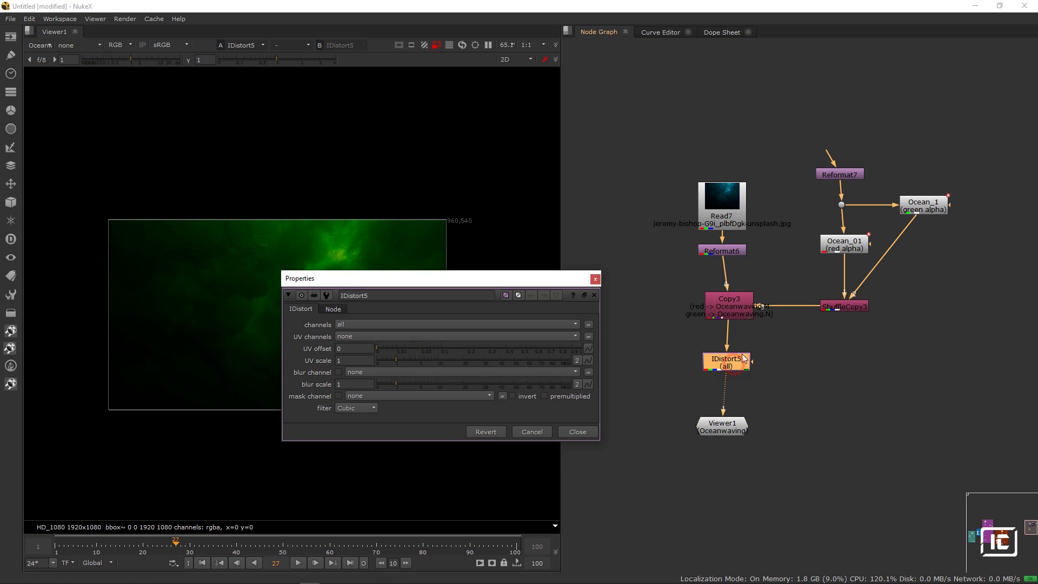
{"action": "left_click", "coordinate": [356, 337]}
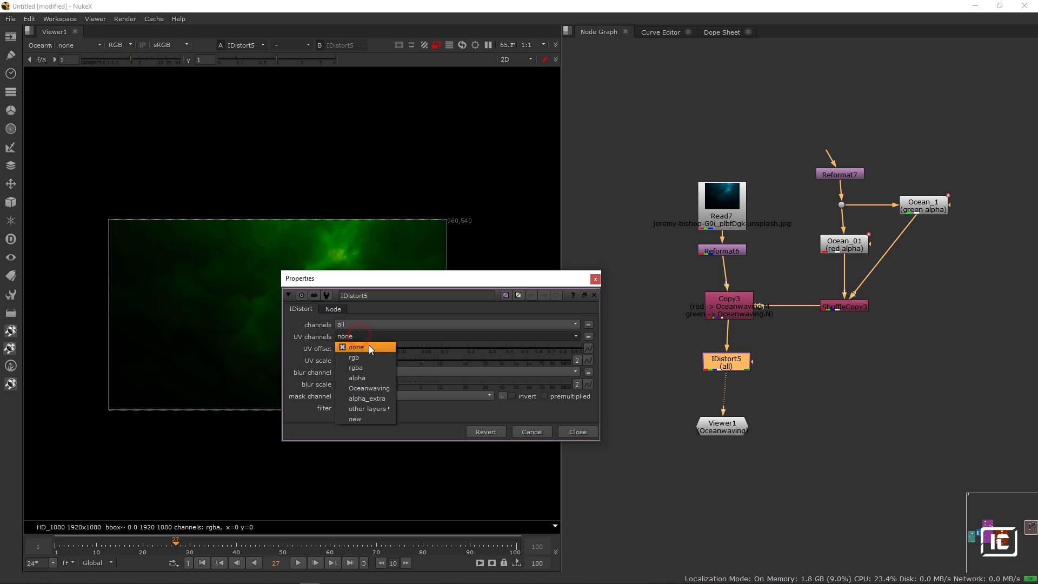
{"action": "left_click", "coordinate": [365, 390]}
{"action": "left_click", "coordinate": [595, 279]}
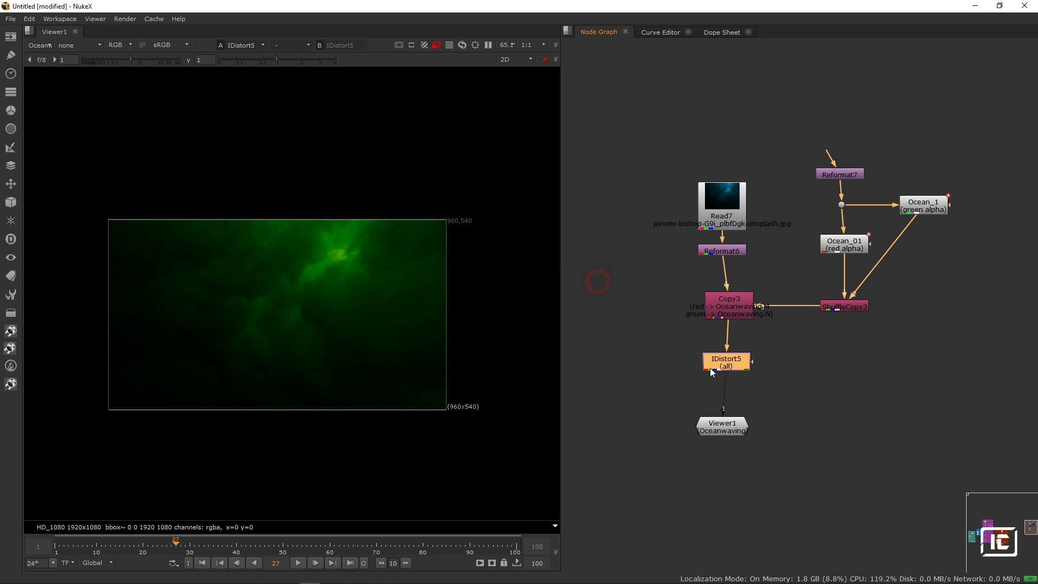
Align the Copy and IDistort nodes in a vertical line beneath the background's Reformat node.
{"action": "left_click_drag", "start_coordinate": [726, 361], "coordinate": [736, 360]}
{"action": "left_click_drag", "start_coordinate": [735, 315], "coordinate": [728, 315]}
{"action": "left_click_drag", "start_coordinate": [737, 364], "coordinate": [724, 363]}
Raise the IDistort node's UV scale to about 10.6.
{"action": "double_click", "coordinate": [723, 363]}
{"action": "left_click_drag", "start_coordinate": [399, 278], "coordinate": [451, 275]}
{"action": "left_click_drag", "start_coordinate": [452, 357], "coordinate": [477, 355]}
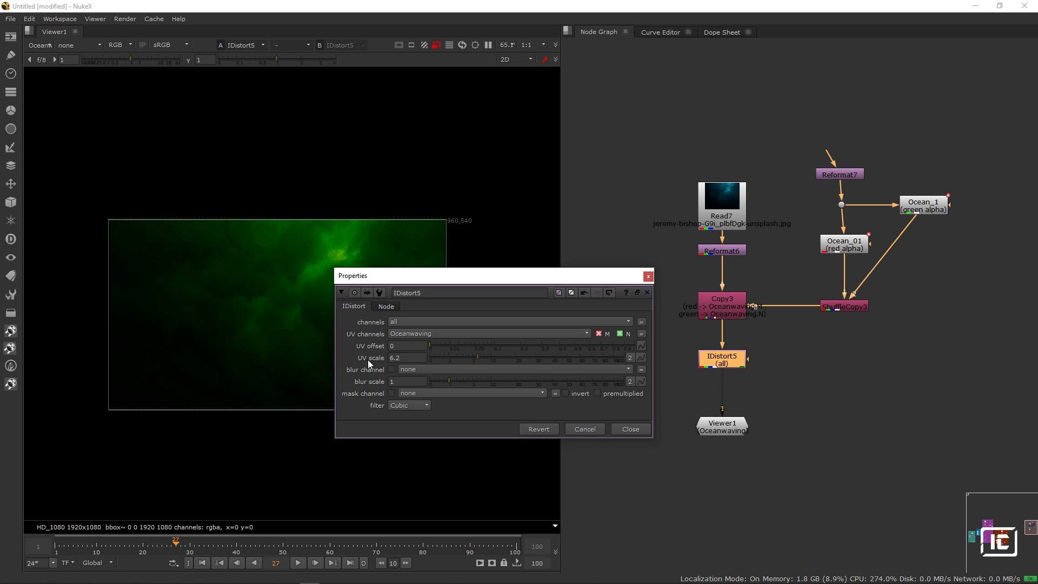
{"action": "left_click_drag", "start_coordinate": [479, 358], "coordinate": [490, 355]}
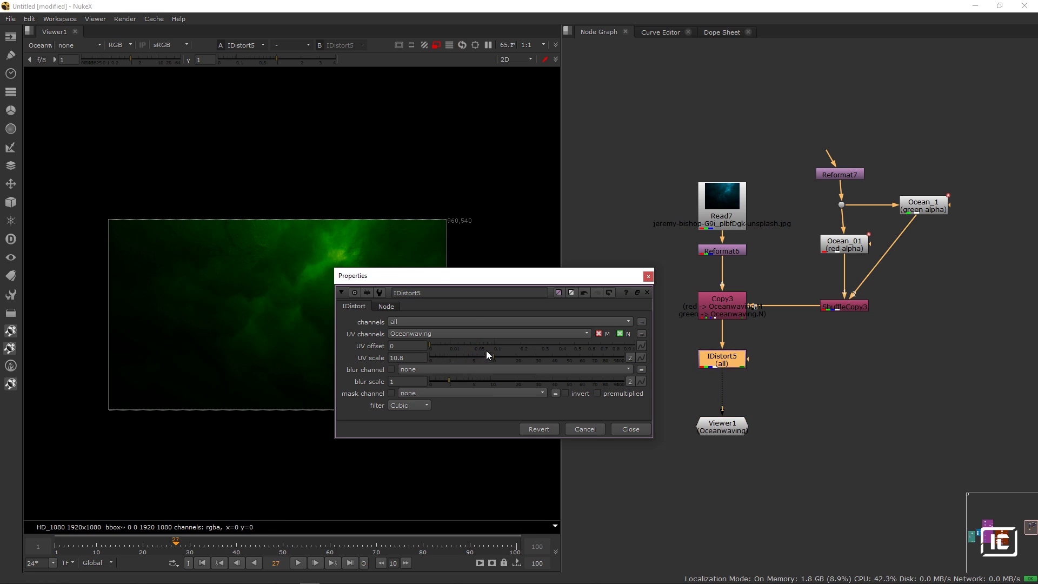
Switch the viewer's displayed layer from Oceanwaving to rgba.
{"action": "left_click", "coordinate": [36, 47]}
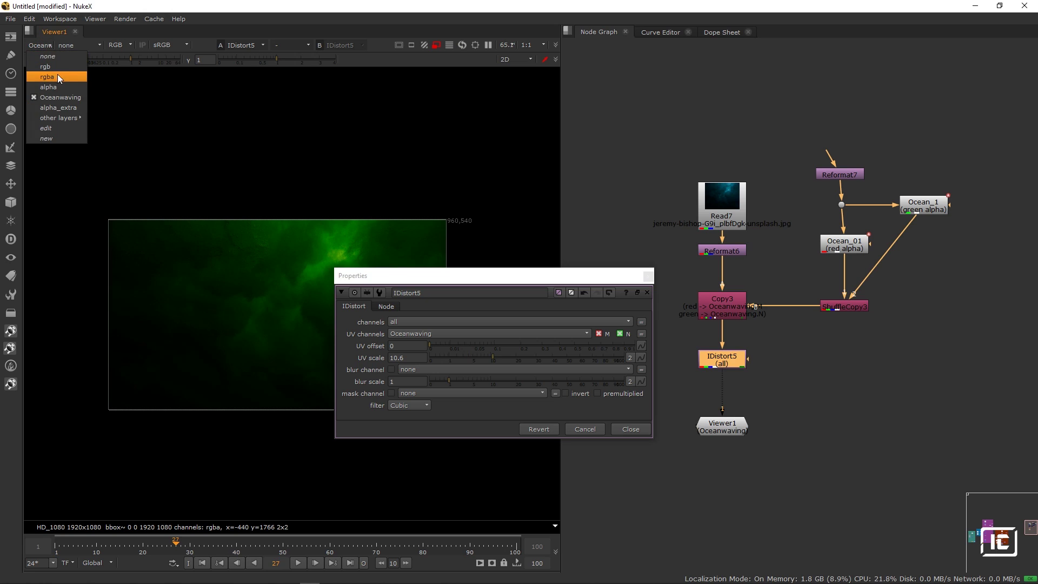
{"action": "left_click", "coordinate": [54, 68]}
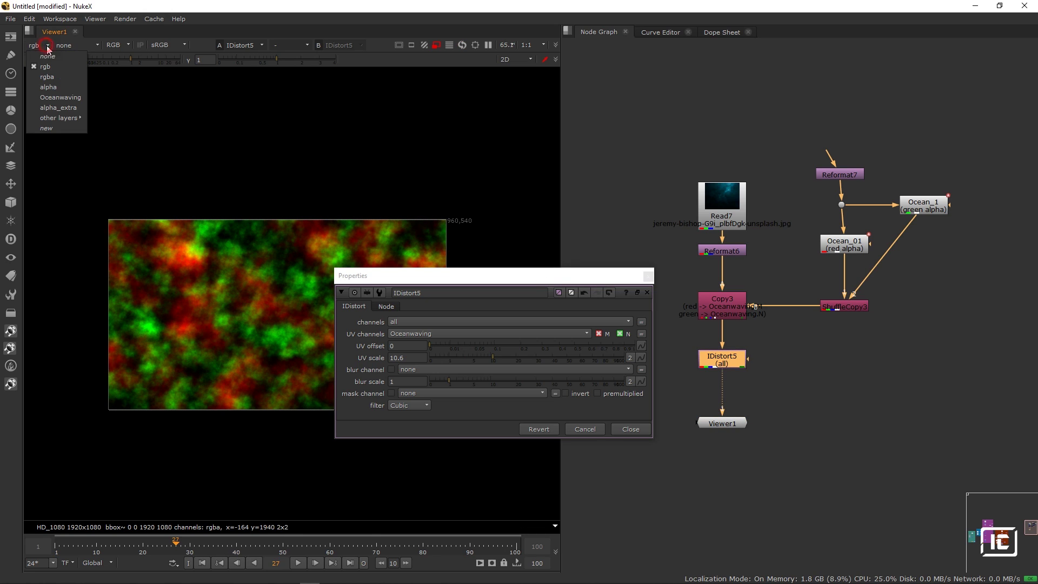
{"action": "left_click", "coordinate": [48, 75]}
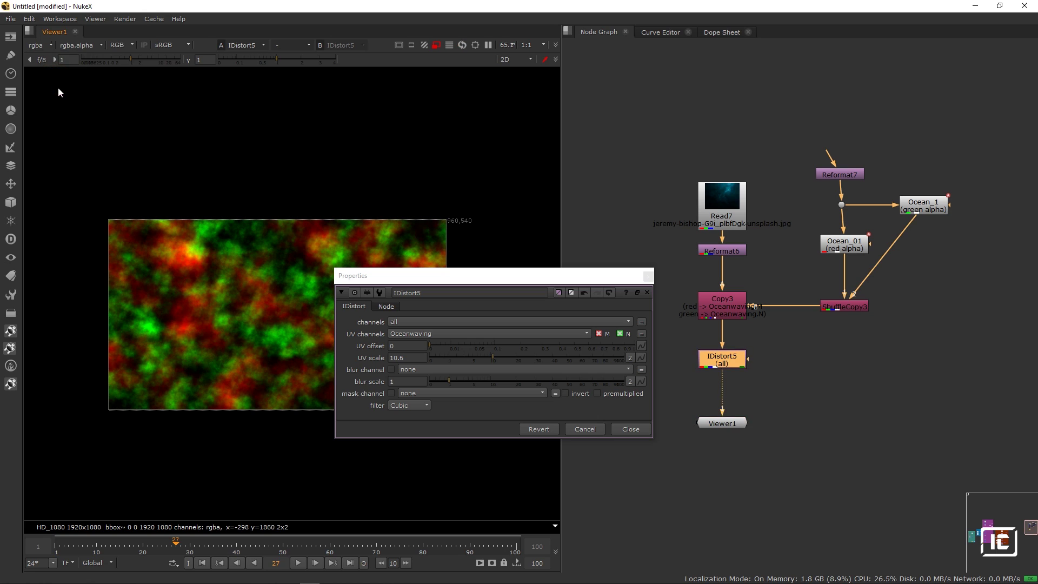
Raise the IDistort node's UV scale to 43 for a stronger background distortion.
{"action": "left_click", "coordinate": [649, 276]}
{"action": "left_click_drag", "start_coordinate": [752, 305], "coordinate": [776, 286]}
{"action": "left_click_drag", "start_coordinate": [722, 283], "coordinate": [837, 306]}
{"action": "left_click", "coordinate": [787, 306]}
{"action": "scroll", "coordinate": [342, 308], "scroll_direction": "up", "scroll_amount": 1}
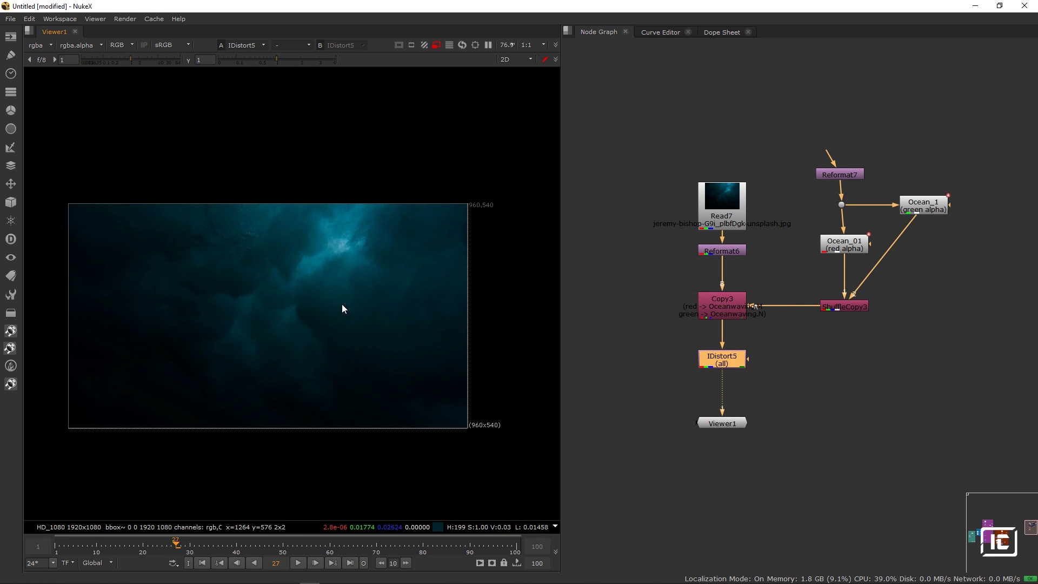
{"action": "scroll", "coordinate": [356, 300], "scroll_direction": "up", "scroll_amount": 1}
{"action": "scroll", "coordinate": [357, 299], "scroll_direction": "up", "scroll_amount": 1}
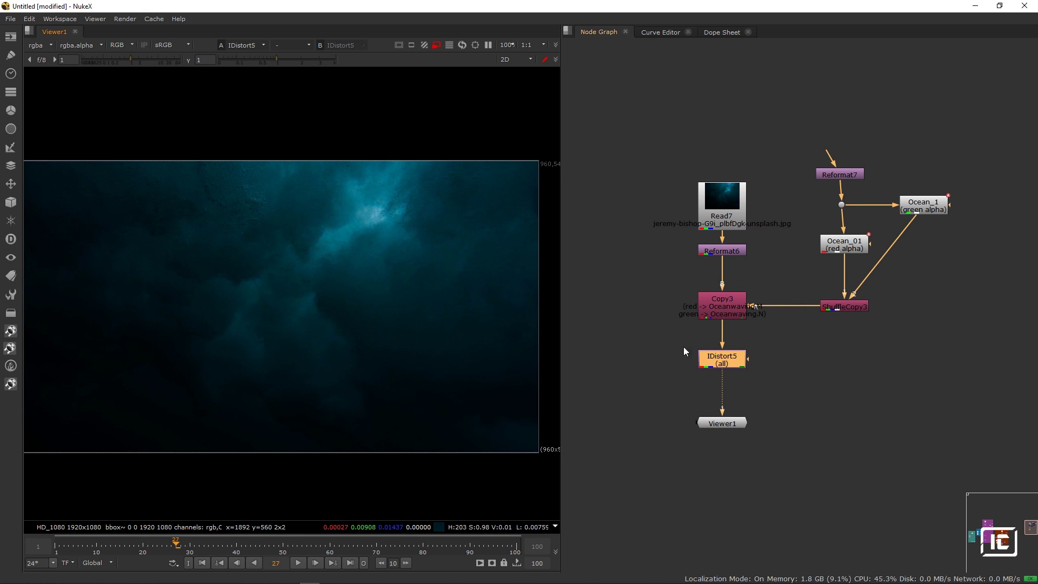
{"action": "double_click", "coordinate": [735, 364]}
{"action": "left_click_drag", "start_coordinate": [500, 357], "coordinate": [557, 354]}
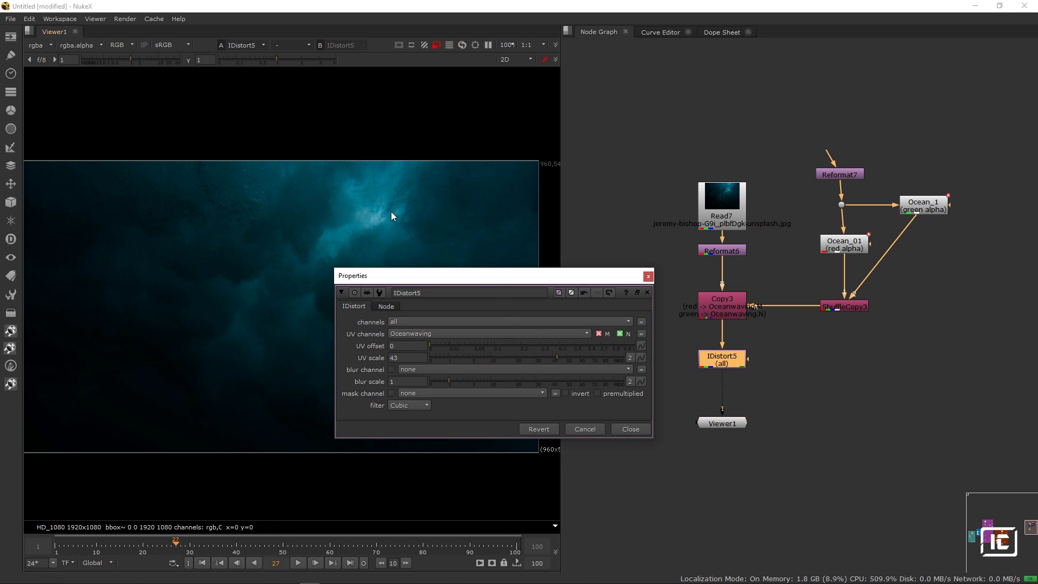
{"action": "left_click_drag", "start_coordinate": [389, 275], "coordinate": [609, 215]}
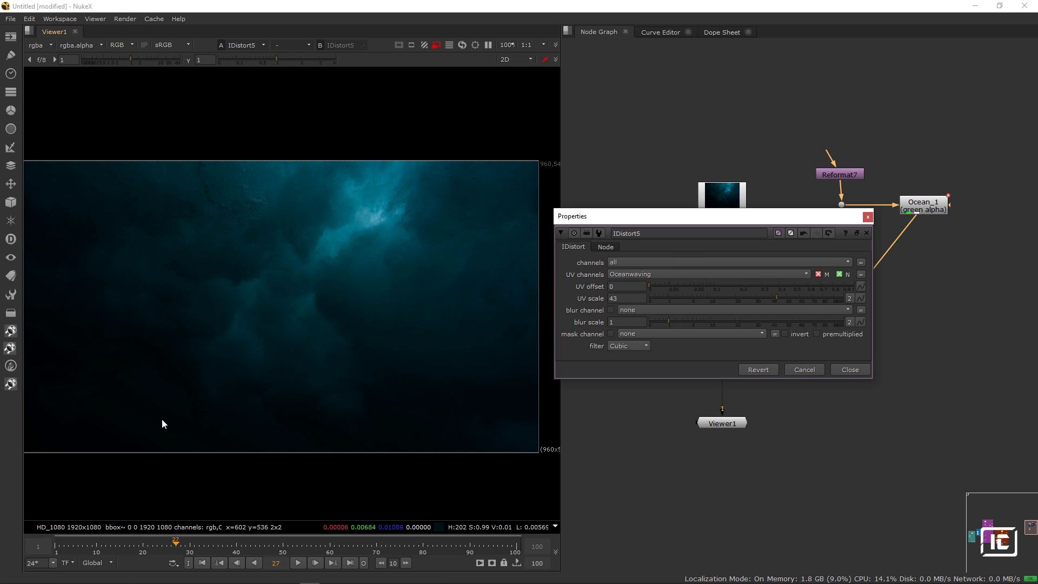
Play back the timeline to examine the distorted background's motion, and stop the playback.
{"action": "left_click", "coordinate": [299, 562]}
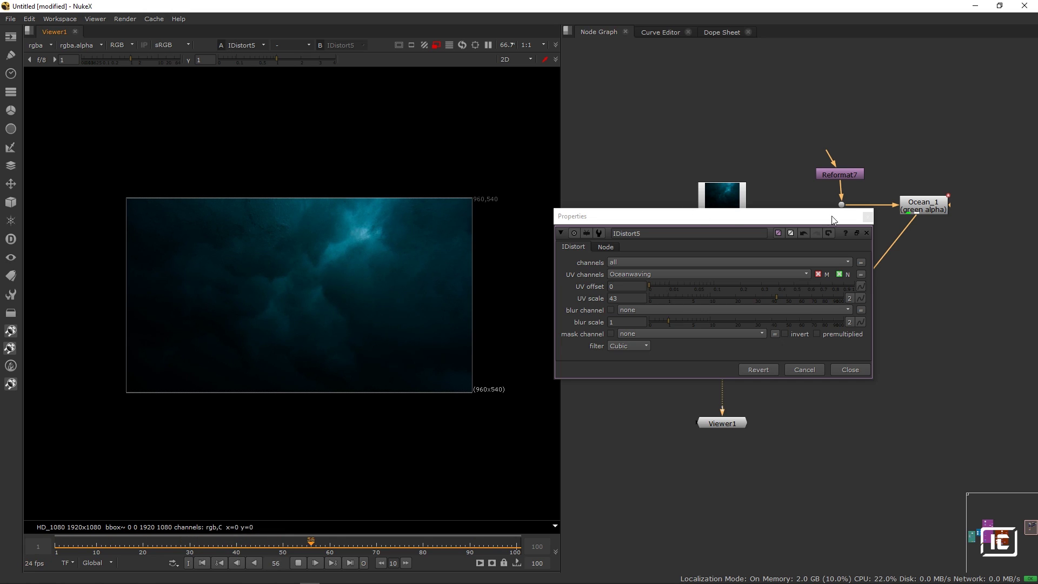
{"action": "left_click", "coordinate": [868, 217]}
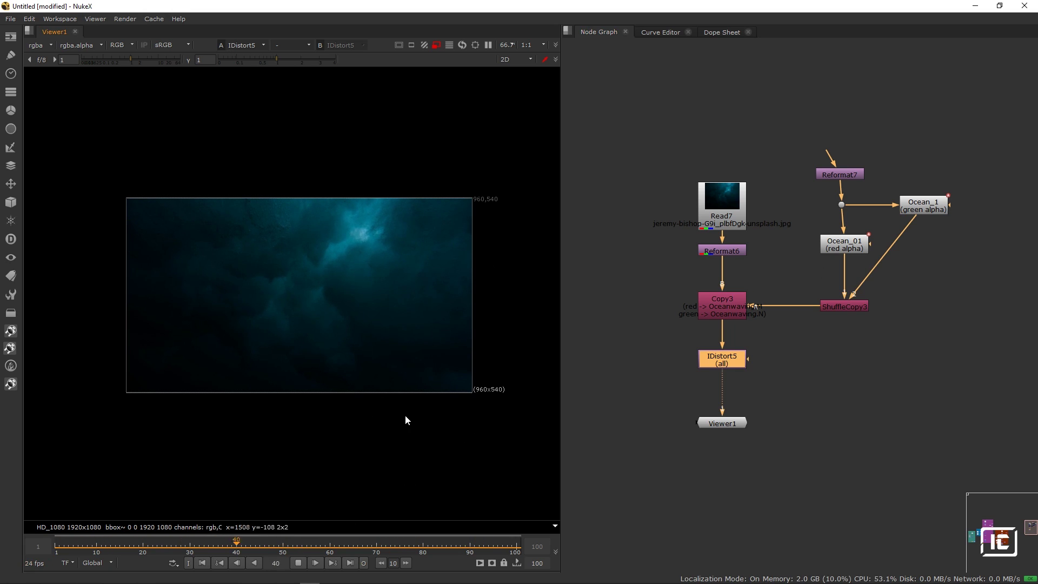
{"action": "left_click", "coordinate": [298, 563]}
Copy the OCEAN title's Read node from the C4D group of the reference comp.
{"action": "scroll", "coordinate": [732, 300], "scroll_direction": "down", "scroll_amount": 4}
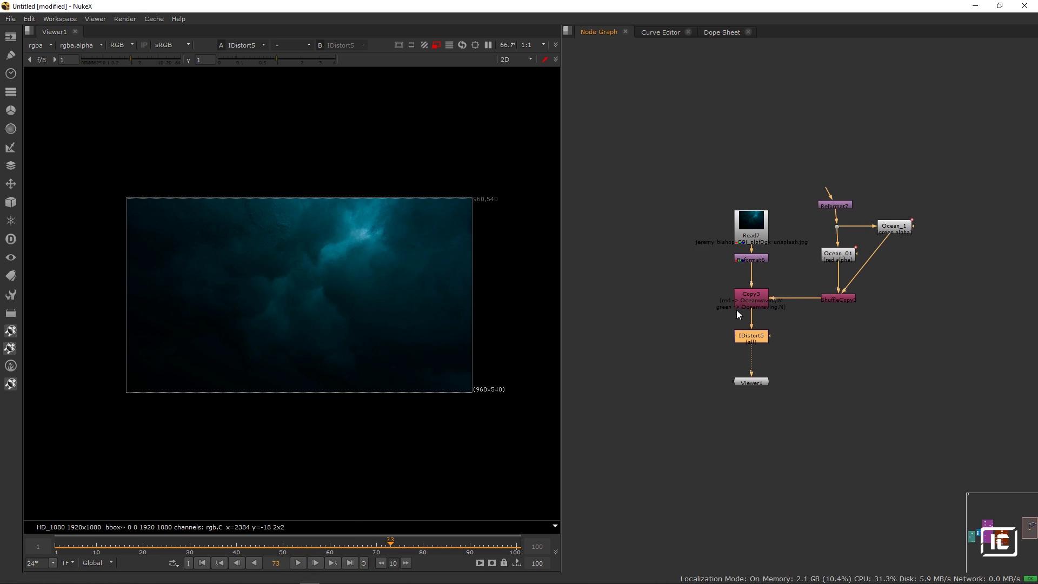
{"action": "scroll", "coordinate": [709, 298], "scroll_direction": "down", "scroll_amount": 3}
{"action": "left_click_drag", "start_coordinate": [600, 312], "coordinate": [792, 302]}
{"action": "left_click_drag", "start_coordinate": [573, 335], "coordinate": [724, 319]}
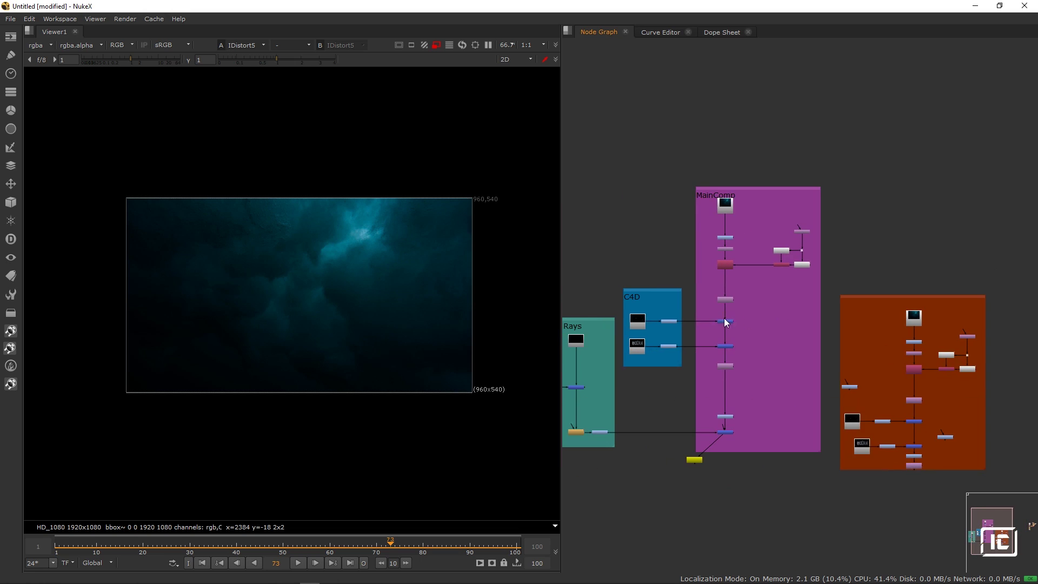
{"action": "scroll", "coordinate": [725, 319], "scroll_direction": "up", "scroll_amount": 3}
{"action": "scroll", "coordinate": [666, 320], "scroll_direction": "up", "scroll_amount": 3}
{"action": "left_click", "coordinate": [659, 361]}
Paste the OCEAN Read node beside the new chain, below IDistort5, and move the Viewer node down to free space.
{"action": "scroll", "coordinate": [820, 303], "scroll_direction": "down", "scroll_amount": 4}
{"action": "left_click_drag", "start_coordinate": [820, 303], "coordinate": [627, 298]}
{"action": "left_click_drag", "start_coordinate": [873, 304], "coordinate": [648, 306]}
{"action": "left_click_drag", "start_coordinate": [774, 306], "coordinate": [573, 308]}
{"action": "scroll", "coordinate": [692, 308], "scroll_direction": "up", "scroll_amount": 4}
{"action": "left_click", "coordinate": [705, 303]}
{"action": "key", "text": "ctrl+v"}
{"action": "left_click_drag", "start_coordinate": [708, 308], "coordinate": [676, 244]}
{"action": "left_click_drag", "start_coordinate": [793, 239], "coordinate": [790, 403]}
Add a Merge (over) node below IDistort5 with the OCEAN Read as input A and IDistort5 as B, and view it.
{"action": "left_click", "coordinate": [713, 363]}
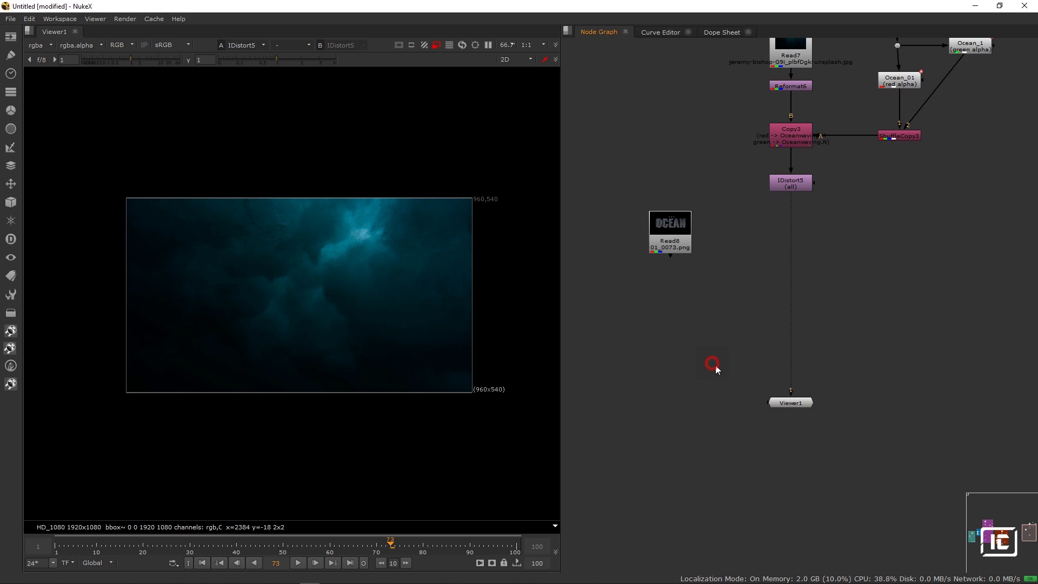
{"action": "key", "text": "m"}
{"action": "left_click_drag", "start_coordinate": [712, 362], "coordinate": [787, 185]}
{"action": "left_click_drag", "start_coordinate": [725, 248], "coordinate": [665, 238]}
{"action": "left_click_drag", "start_coordinate": [733, 269], "coordinate": [792, 242]}
{"action": "key", "text": "1"}
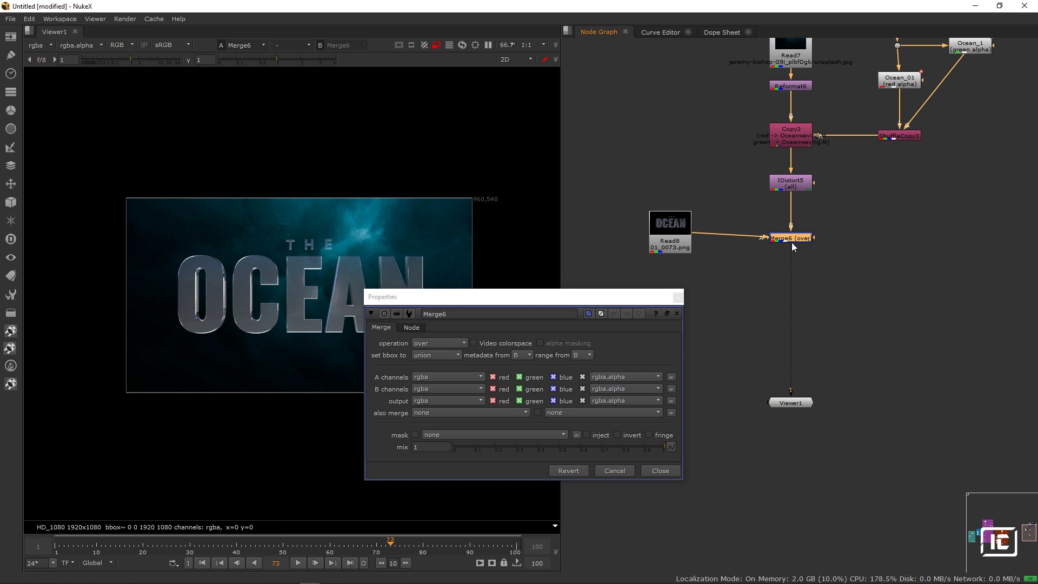
Align the OCEAN Read node horizontally with the Merge node.
{"action": "left_click", "coordinate": [677, 296]}
{"action": "left_click_drag", "start_coordinate": [683, 236], "coordinate": [684, 249]}
{"action": "left_click", "coordinate": [785, 240]}
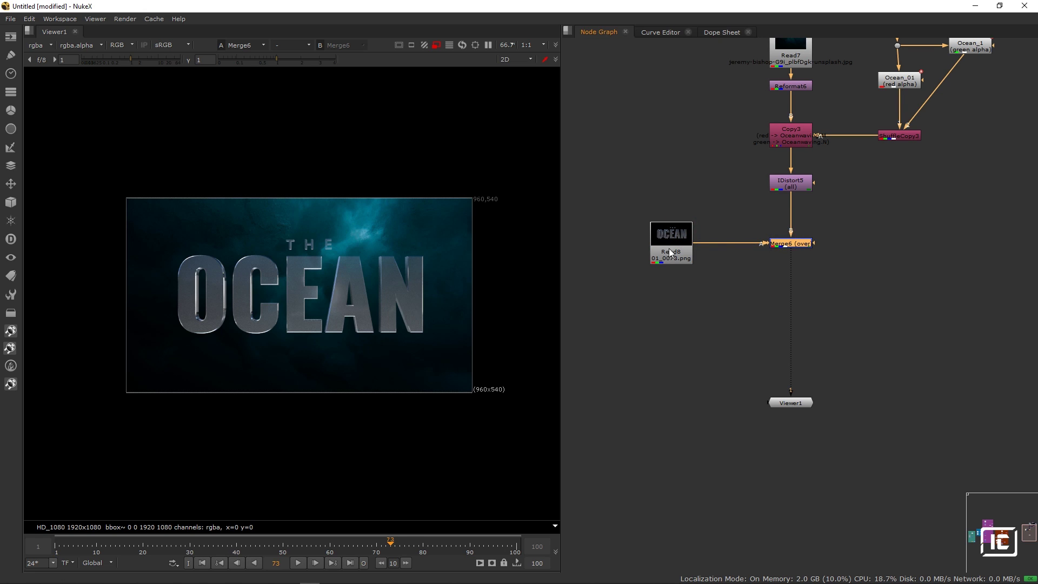
{"action": "scroll", "coordinate": [703, 250], "scroll_direction": "up", "scroll_amount": 3}
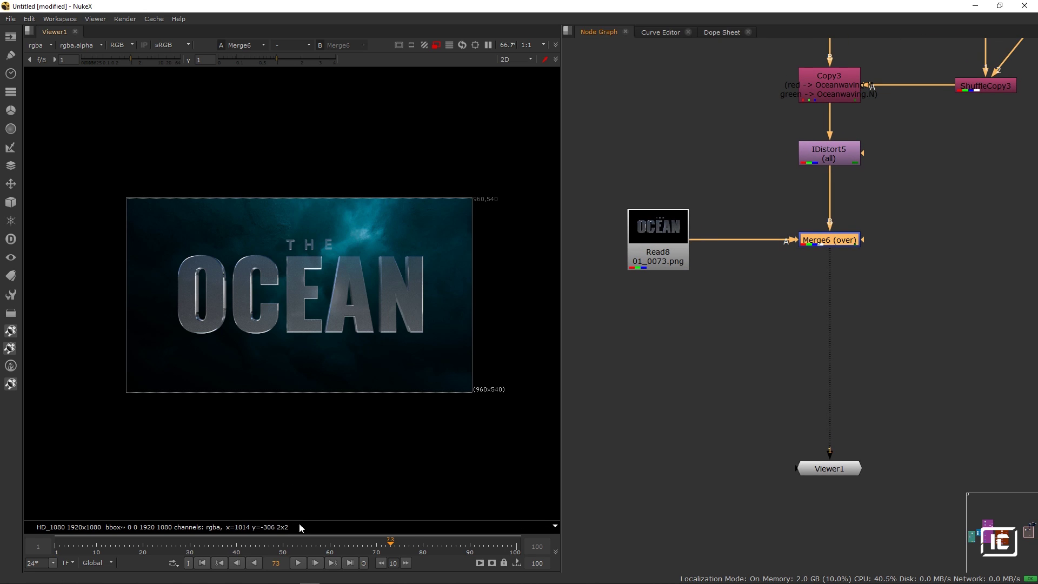
Limit the viewer's playback range to frames 13 through 50.
{"action": "left_click", "coordinate": [298, 563]}
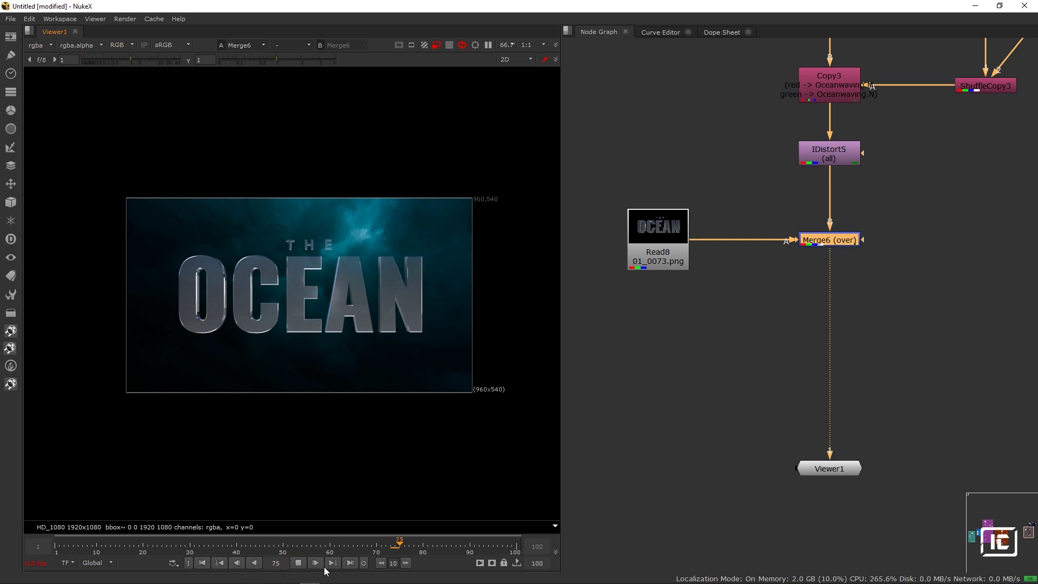
{"action": "left_click", "coordinate": [299, 564]}
{"action": "left_click_drag", "start_coordinate": [387, 545], "coordinate": [110, 544]}
{"action": "key", "text": "i"}
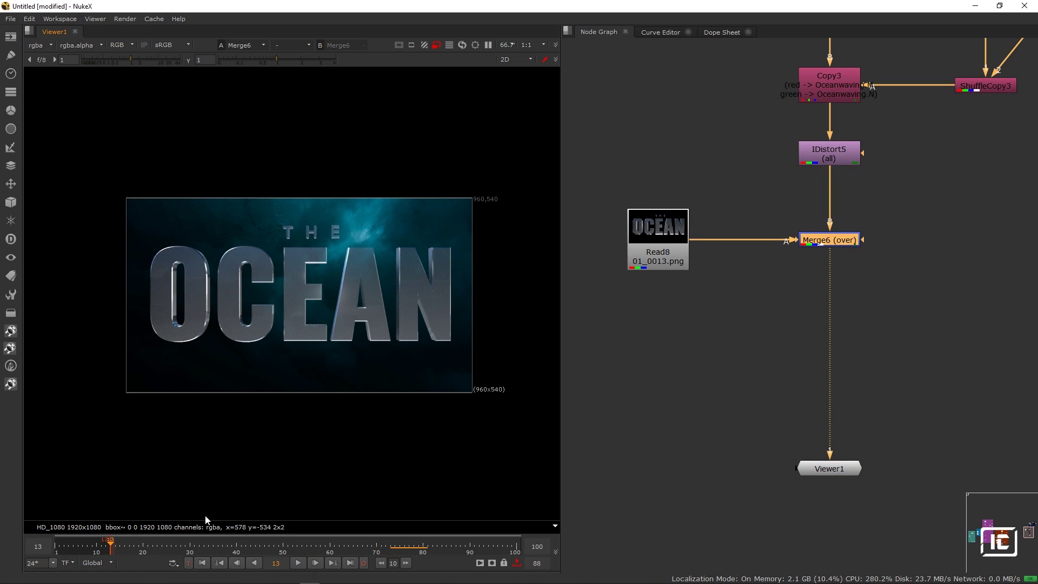
{"action": "left_click", "coordinate": [284, 542]}
{"action": "key", "text": "o"}
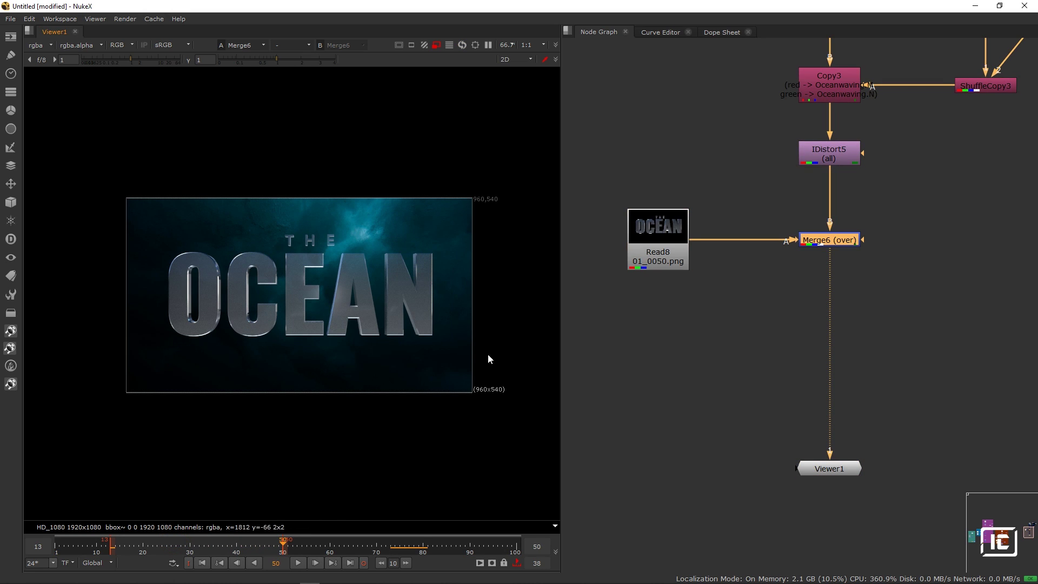
Shift the OCEAN Read node farther from the Merge node and insert a new IDistort node between the Merge and Viewer nodes.
{"action": "left_click_drag", "start_coordinate": [651, 247], "coordinate": [628, 246]}
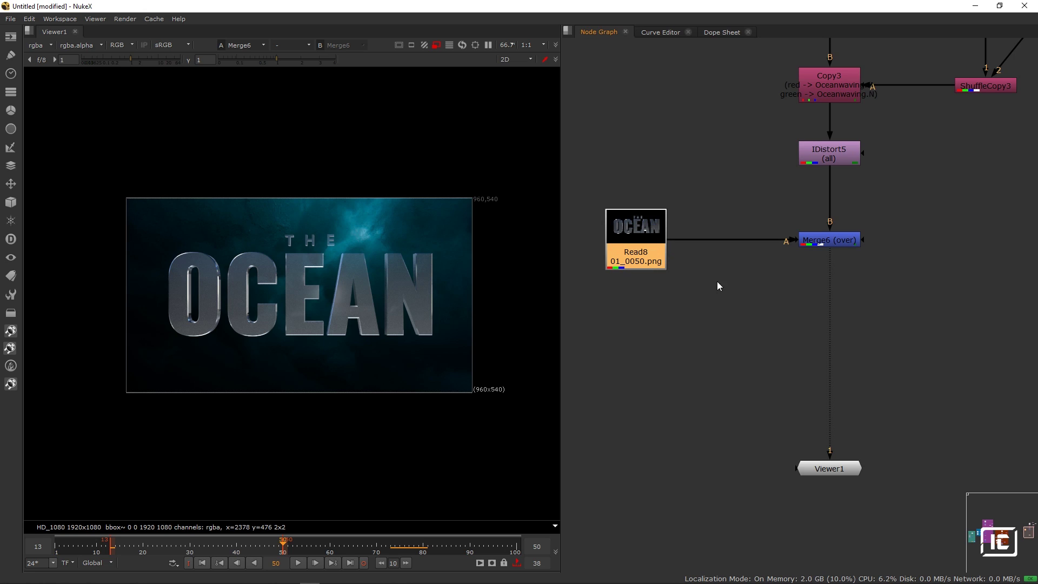
{"action": "left_click", "coordinate": [839, 158]}
{"action": "left_click", "coordinate": [718, 298]}
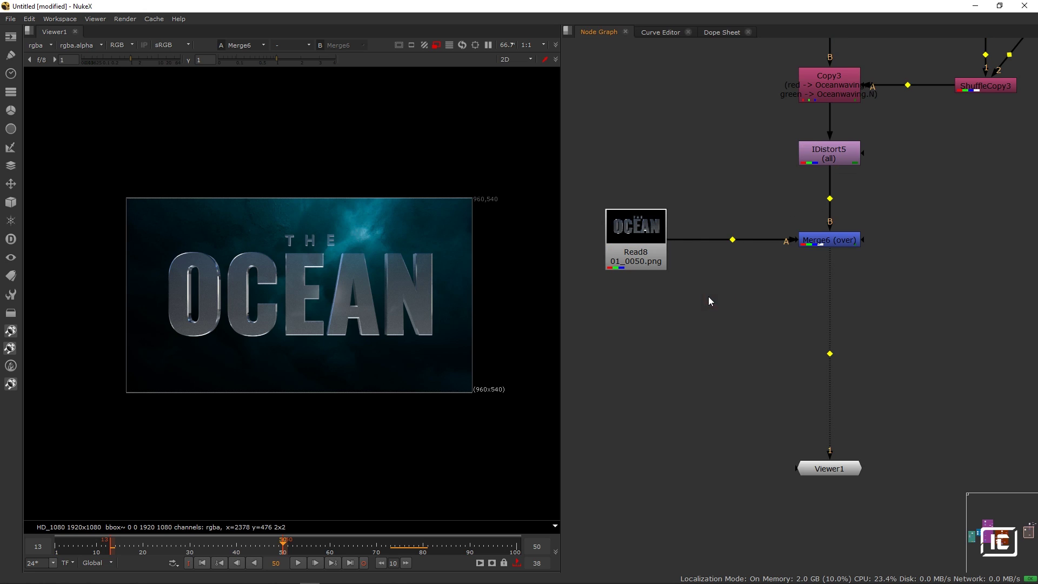
{"action": "key", "text": "Tab"}
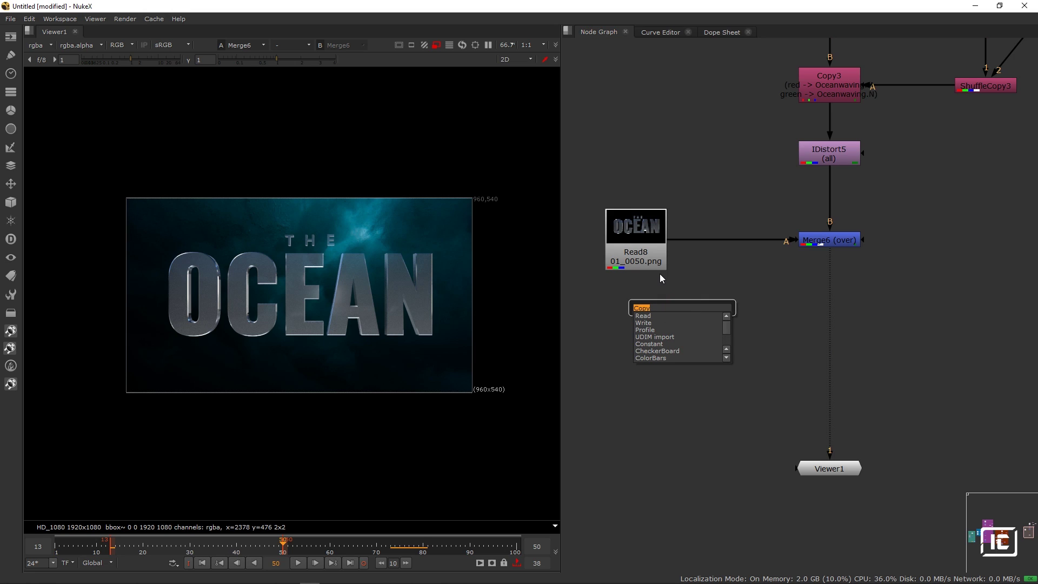
{"action": "type", "text": "id"}
{"action": "left_click", "coordinate": [653, 318]}
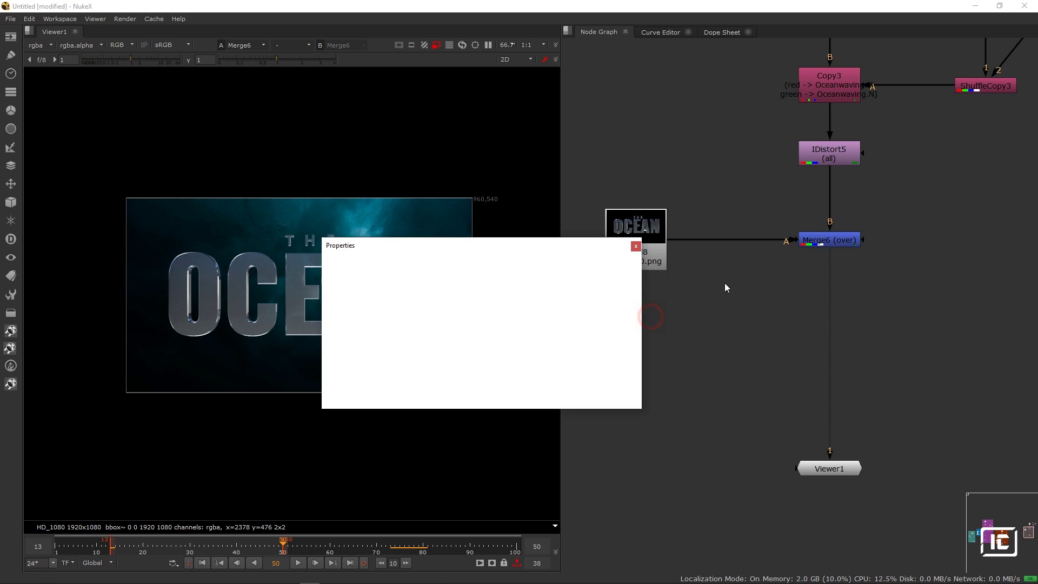
{"action": "left_click_drag", "start_coordinate": [682, 318], "coordinate": [830, 306]}
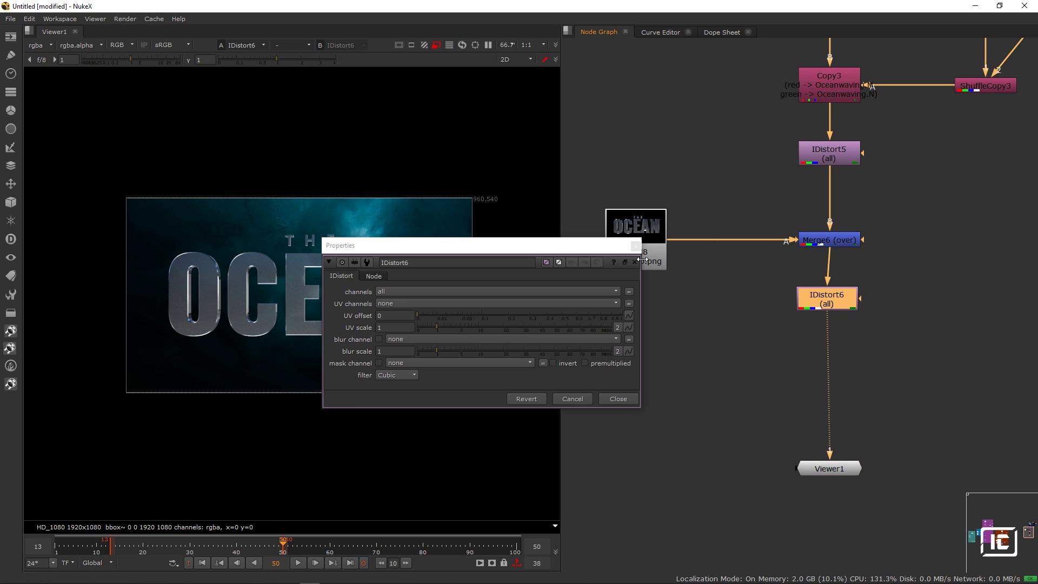
Set the new IDistort node's UV channels to Oceanwaving and its UV scale to 15.3.
{"action": "left_click", "coordinate": [388, 303]}
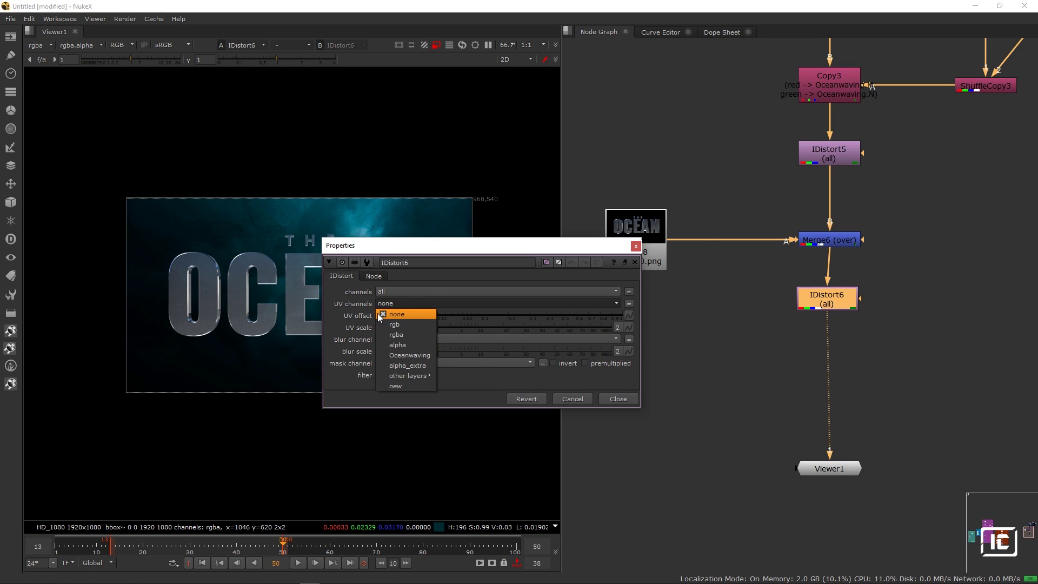
{"action": "left_click", "coordinate": [404, 356]}
{"action": "left_click", "coordinate": [400, 328]}
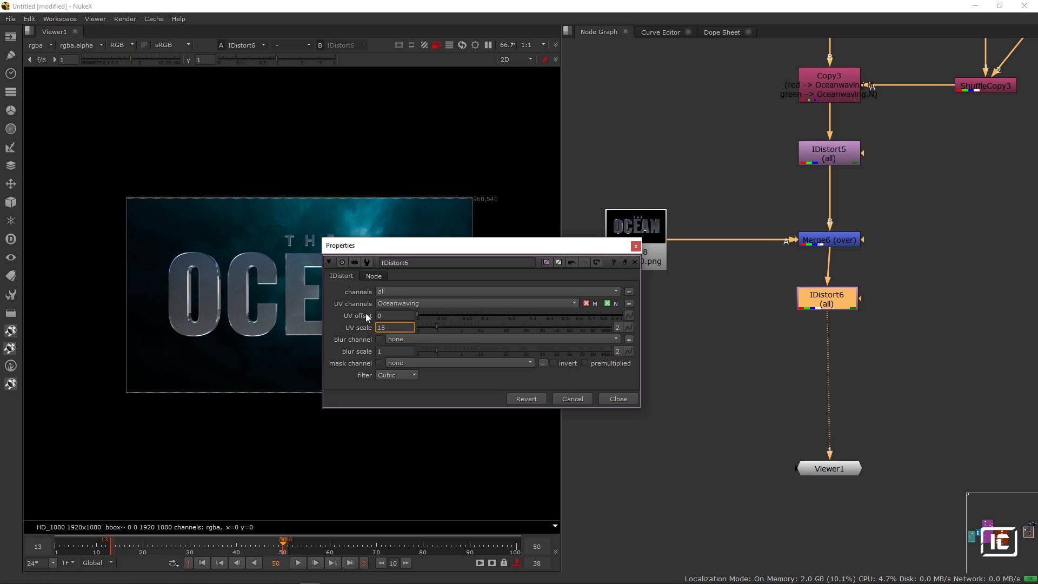
{"action": "key", "text": "Return"}
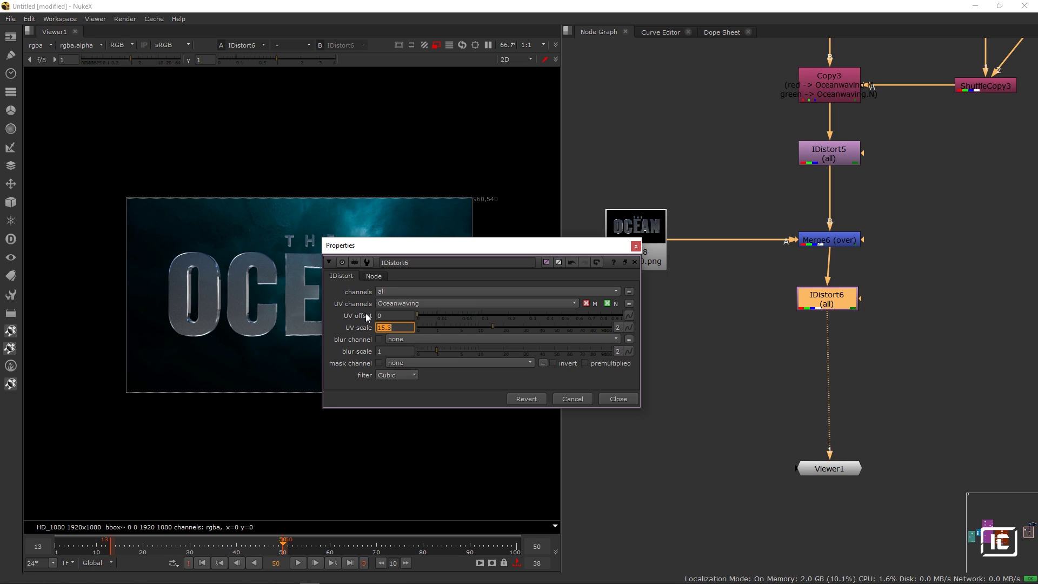
Play back the limited frame range to examine the waving distortion on the OCEAN title.
{"action": "left_click", "coordinate": [636, 246]}
{"action": "left_click", "coordinate": [299, 563]}
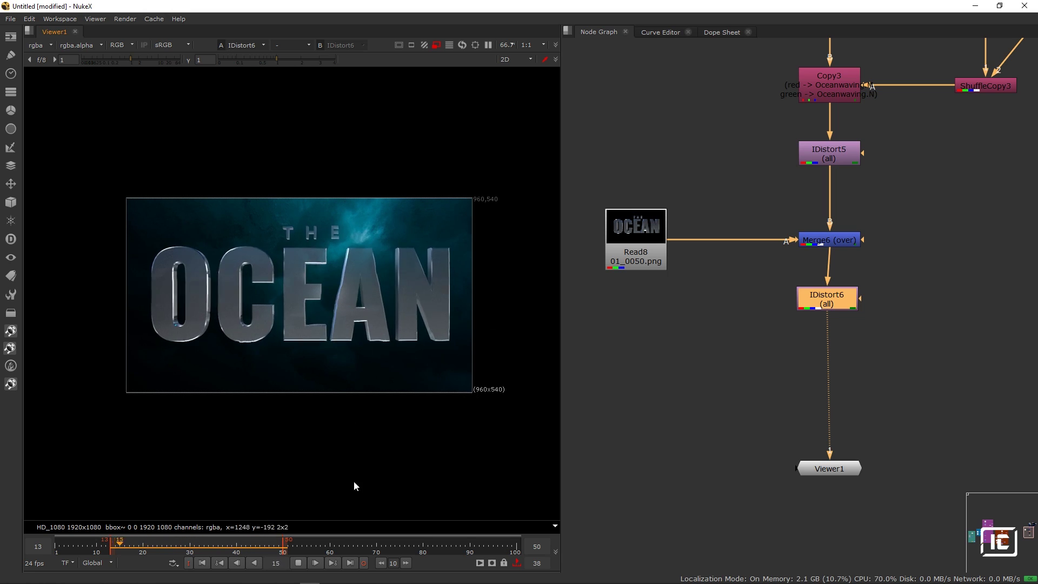
{"action": "left_click", "coordinate": [299, 563]}
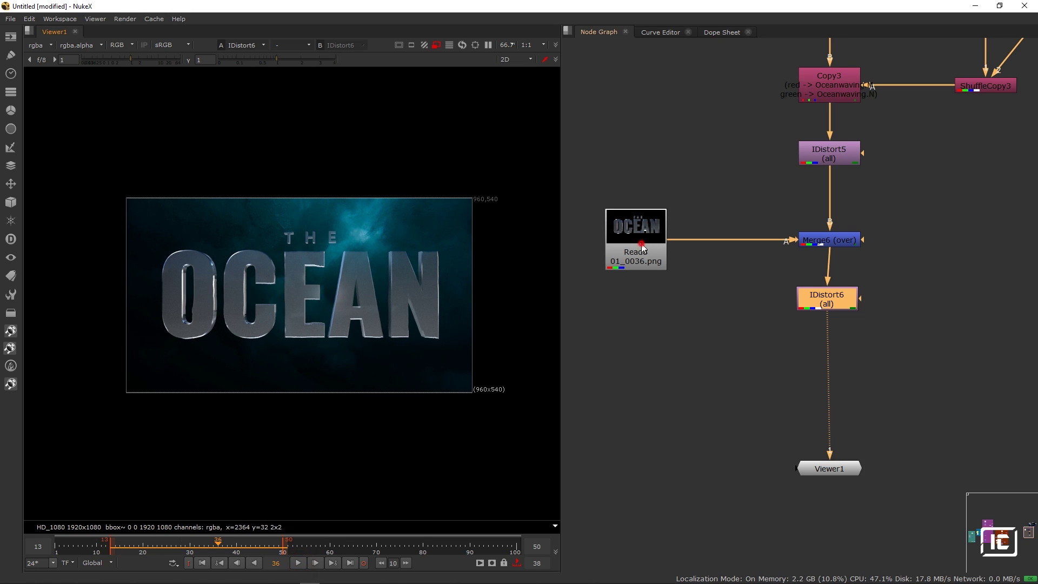
Insert a Grade node between the OCEAN Read node and the Merge node.
{"action": "left_click_drag", "start_coordinate": [646, 246], "coordinate": [634, 246]}
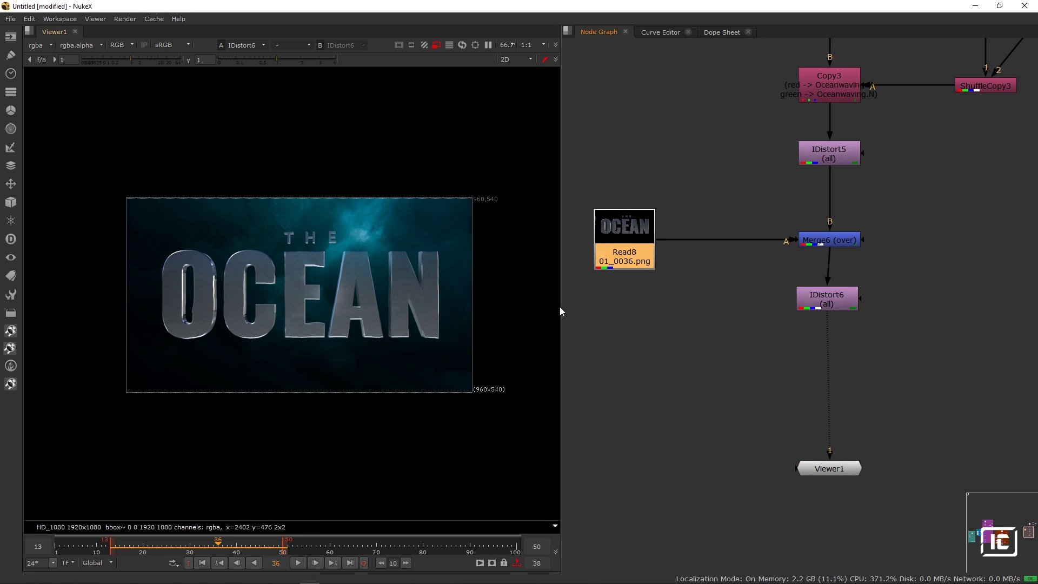
{"action": "key", "text": "Tab"}
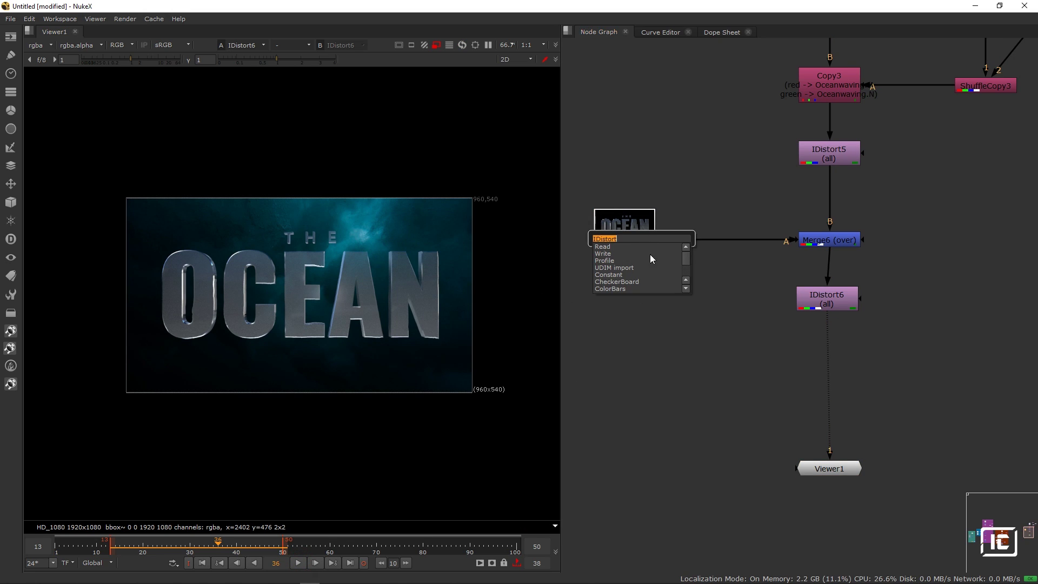
{"action": "key", "text": "Escape"}
{"action": "double_click", "coordinate": [624, 223]}
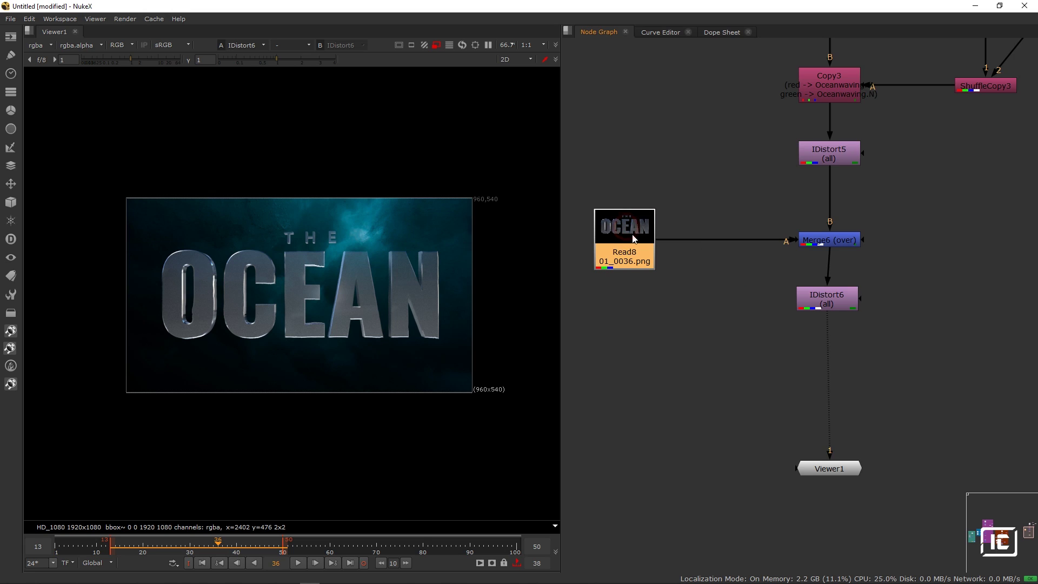
{"action": "key", "text": "g"}
{"action": "left_click_drag", "start_coordinate": [637, 280], "coordinate": [713, 242]}
{"action": "left_click_drag", "start_coordinate": [490, 200], "coordinate": [761, 157]}
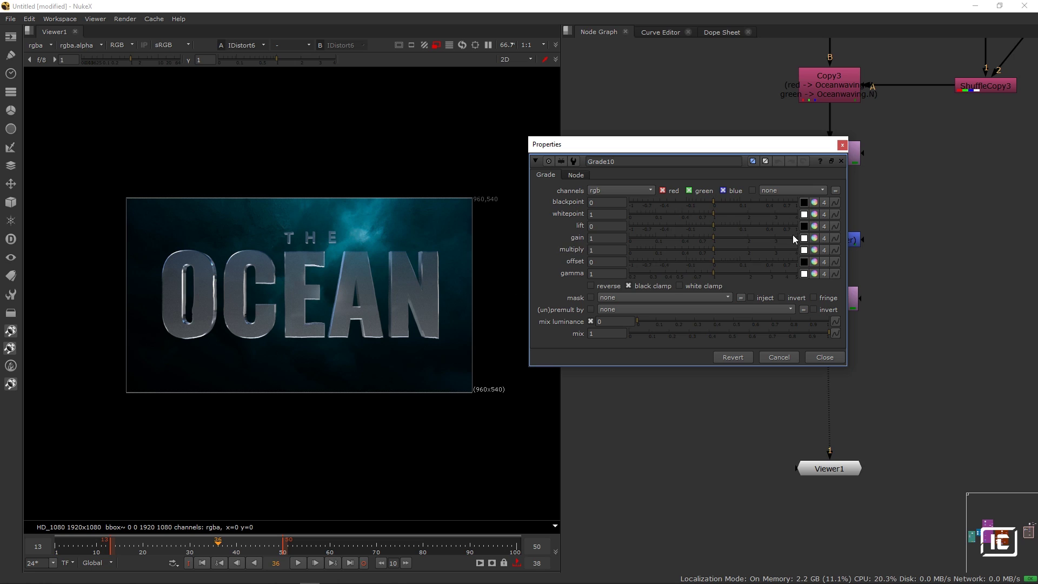
Tint the title blue by setting the Grade's gain to about 0.88 red, 1.58 green and 1.74 blue, with gamma 0.94.
{"action": "left_click", "coordinate": [815, 237]}
{"action": "mouse_move", "coordinate": [806, 269]}
{"action": "left_mouse_down"}
{"action": "mouse_move", "coordinate": [814, 255]}
{"action": "mouse_move", "coordinate": [832, 265]}
{"action": "mouse_move", "coordinate": [820, 273]}
{"action": "left_mouse_up"}
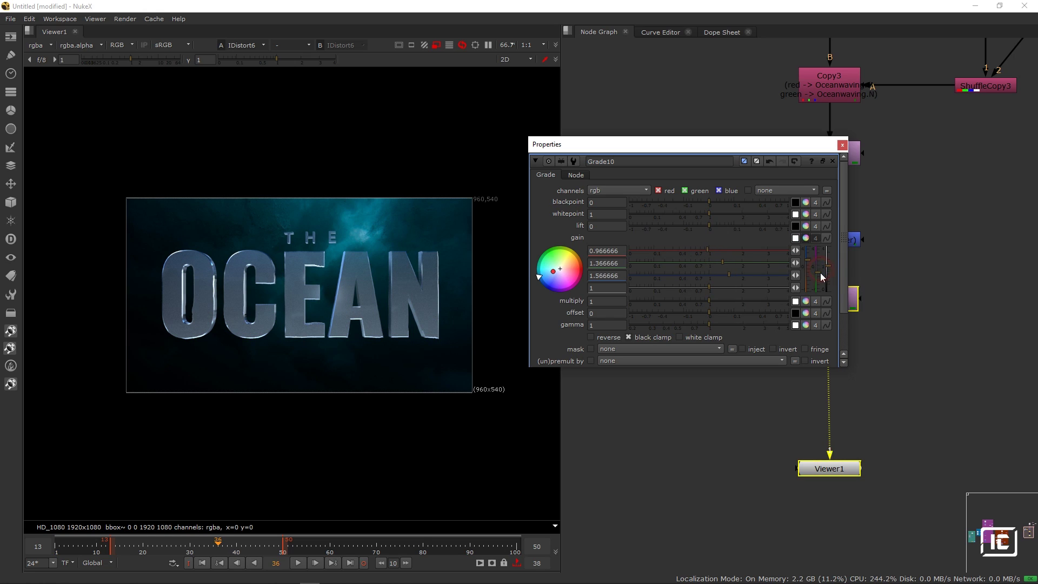
{"action": "left_click_drag", "start_coordinate": [806, 261], "coordinate": [808, 257]}
{"action": "mouse_move", "coordinate": [712, 325]}
{"action": "left_mouse_down"}
{"action": "mouse_move", "coordinate": [728, 322]}
{"action": "mouse_move", "coordinate": [706, 322]}
{"action": "left_mouse_up"}
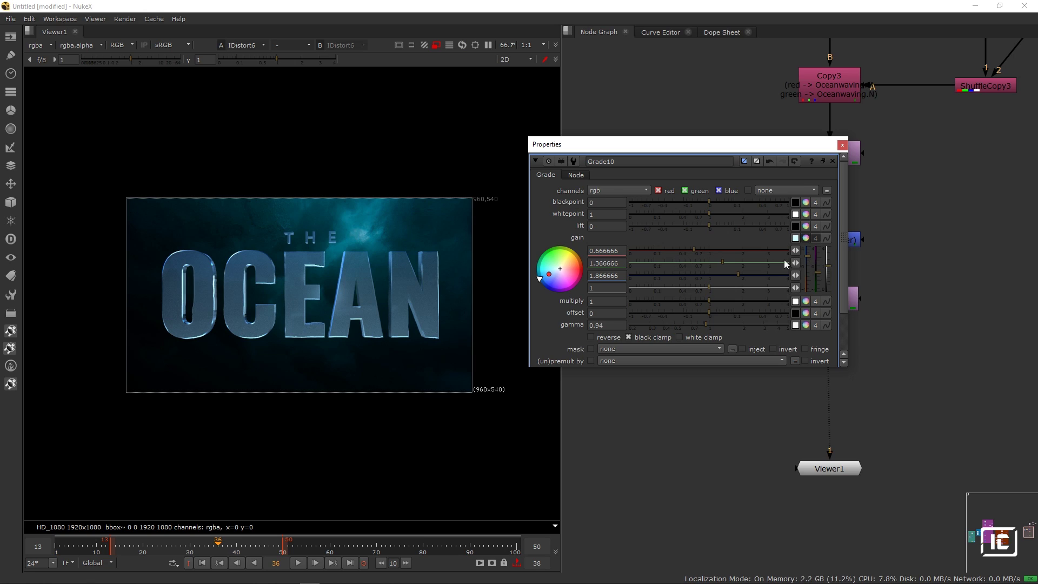
{"action": "left_click_drag", "start_coordinate": [731, 276], "coordinate": [728, 276]}
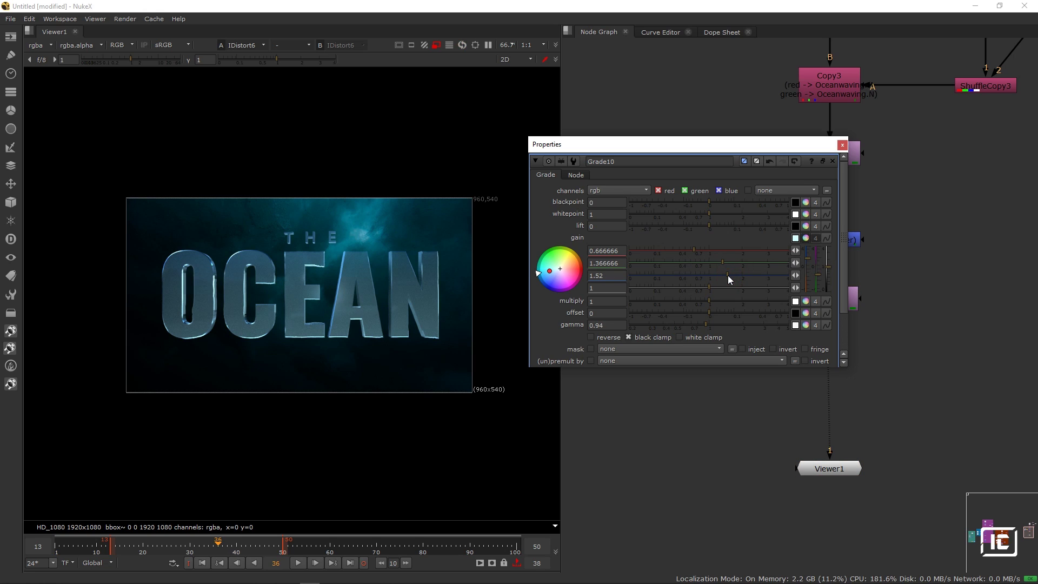
{"action": "left_click_drag", "start_coordinate": [824, 266], "coordinate": [829, 265]}
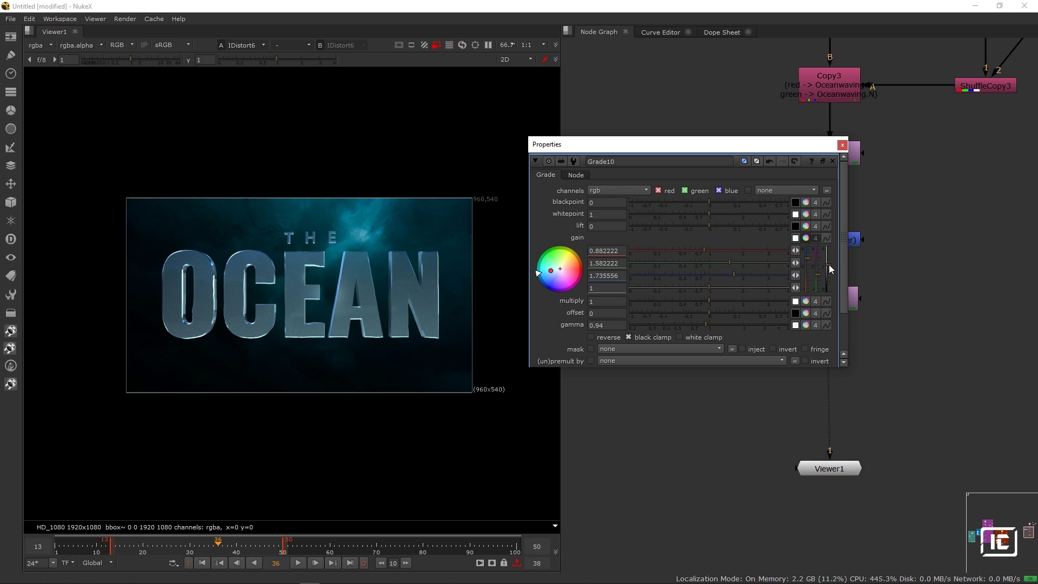
{"action": "left_click", "coordinate": [841, 146]}
{"action": "left_click_drag", "start_coordinate": [721, 246], "coordinate": [739, 240]}
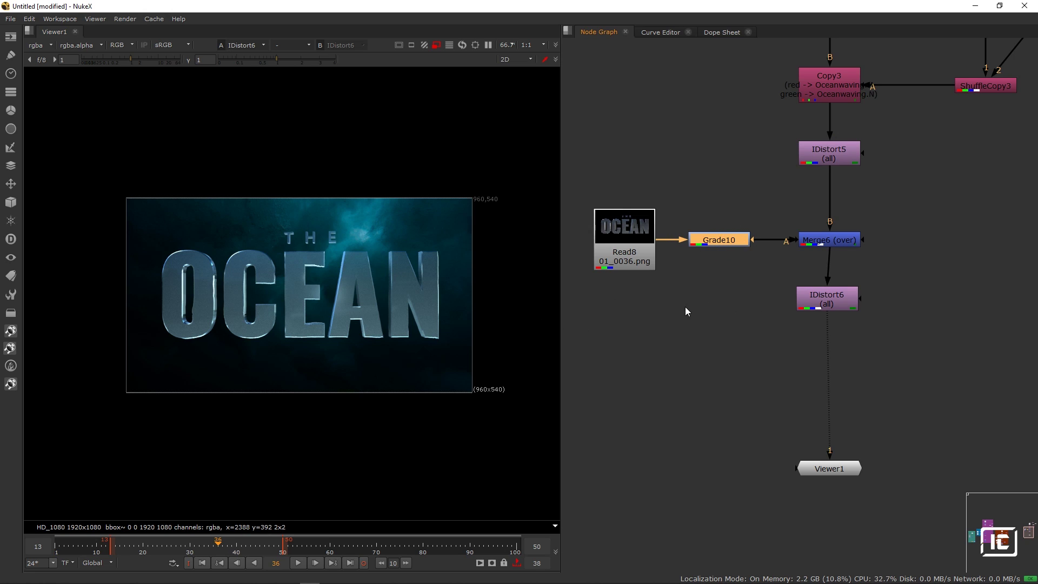
Examine the finished Volume Rays node group and display the result of its VolumeRays node in the viewer.
{"action": "scroll", "coordinate": [686, 308], "scroll_direction": "down", "scroll_amount": 4}
{"action": "left_click_drag", "start_coordinate": [627, 312], "coordinate": [883, 303]}
{"action": "left_click_drag", "start_coordinate": [658, 306], "coordinate": [1005, 290]}
{"action": "left_click_drag", "start_coordinate": [590, 318], "coordinate": [998, 338]}
{"action": "left_click_drag", "start_coordinate": [589, 344], "coordinate": [693, 328]}
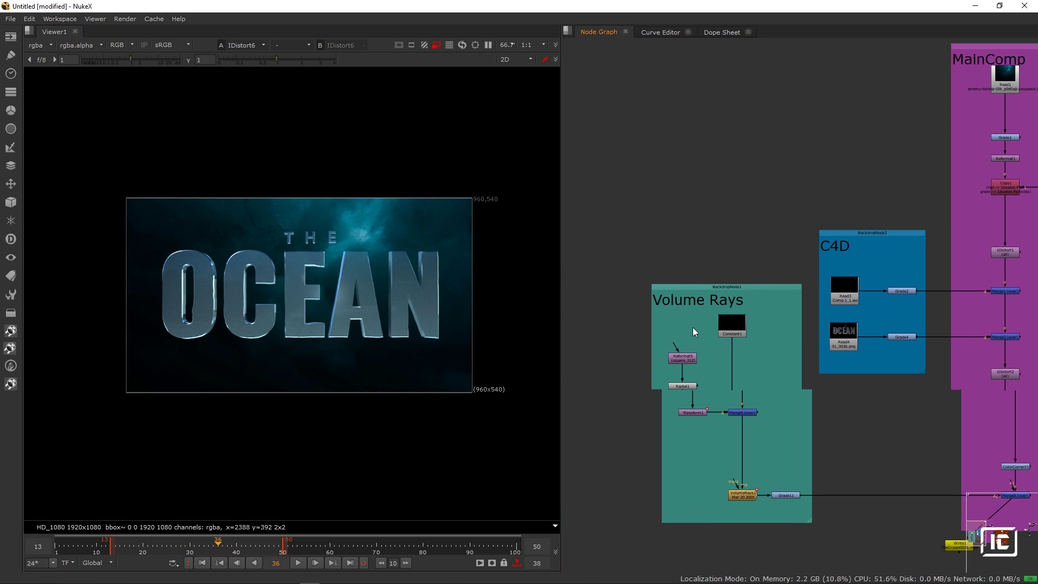
{"action": "scroll", "coordinate": [692, 327], "scroll_direction": "up", "scroll_amount": 5}
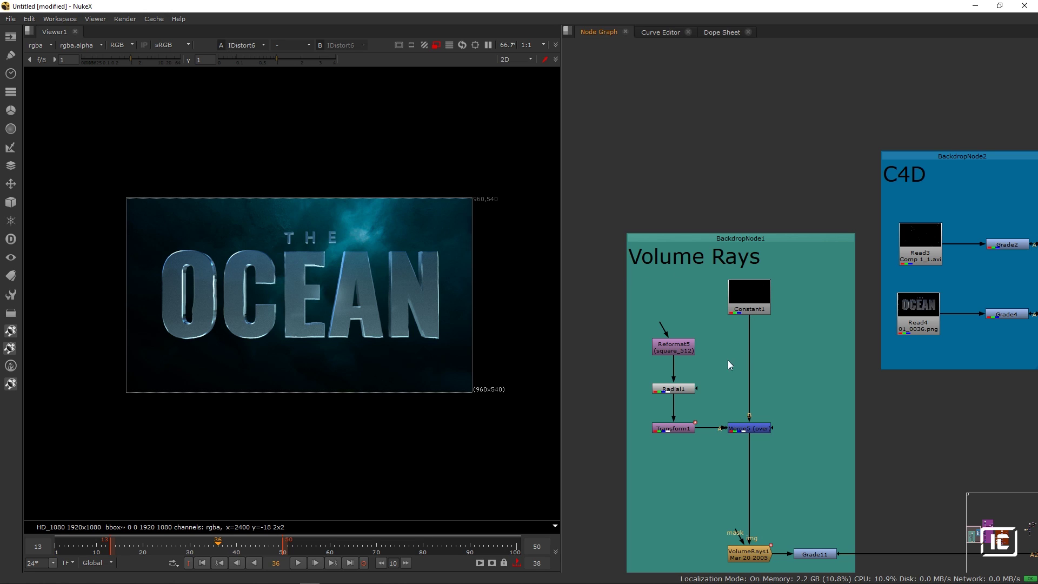
{"action": "left_click_drag", "start_coordinate": [734, 515], "coordinate": [762, 411]}
{"action": "left_click", "coordinate": [770, 452]}
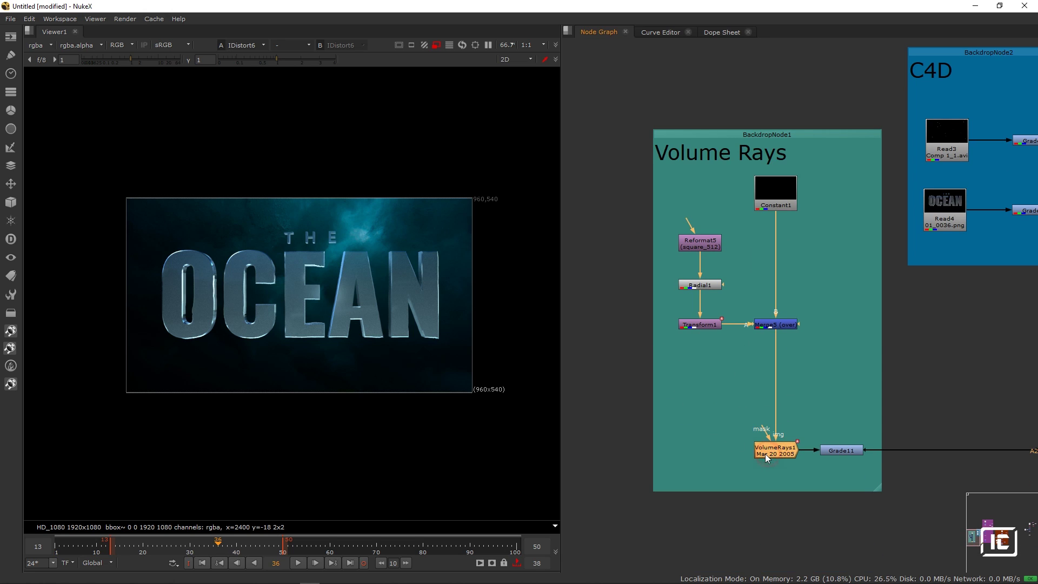
{"action": "key", "text": "1"}
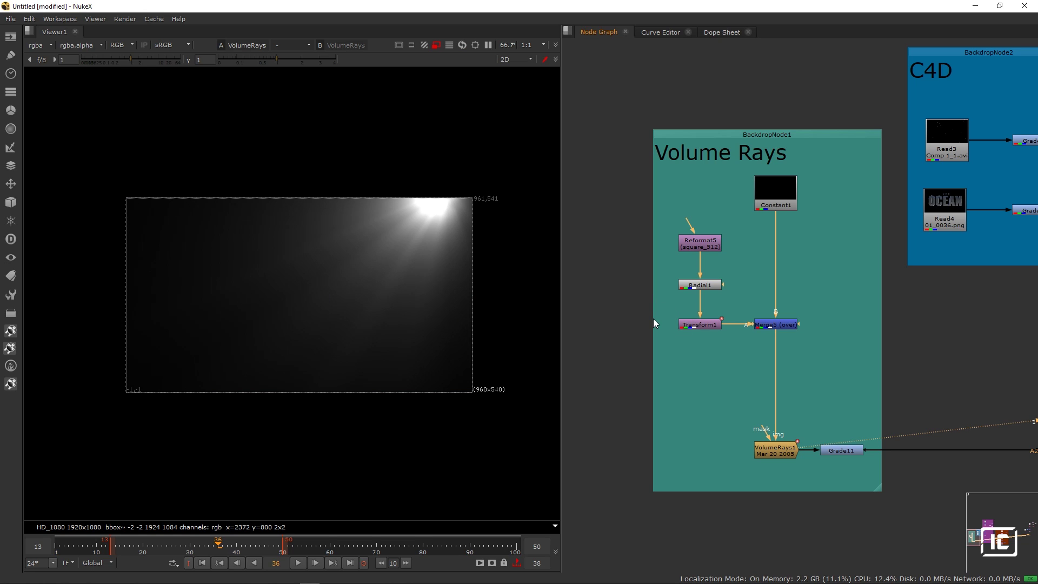
{"action": "left_click_drag", "start_coordinate": [774, 201], "coordinate": [773, 194]}
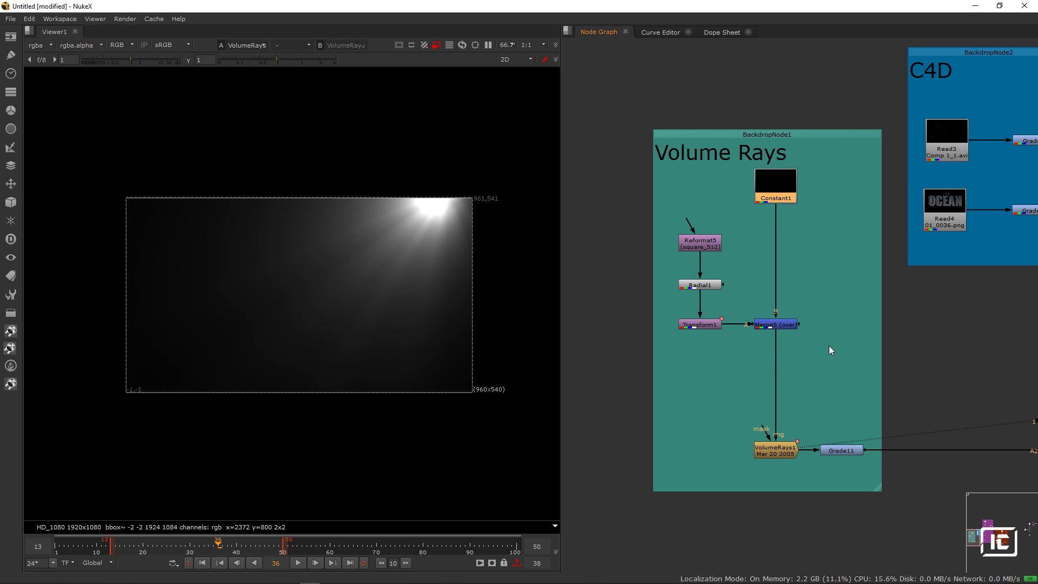
Return to the new OCEAN node tree and display its last IDistort node in the viewer.
{"action": "left_click_drag", "start_coordinate": [954, 321], "coordinate": [690, 324]}
{"action": "left_click_drag", "start_coordinate": [804, 319], "coordinate": [688, 325]}
{"action": "left_click_drag", "start_coordinate": [866, 316], "coordinate": [568, 340]}
{"action": "left_click_drag", "start_coordinate": [895, 308], "coordinate": [669, 317]}
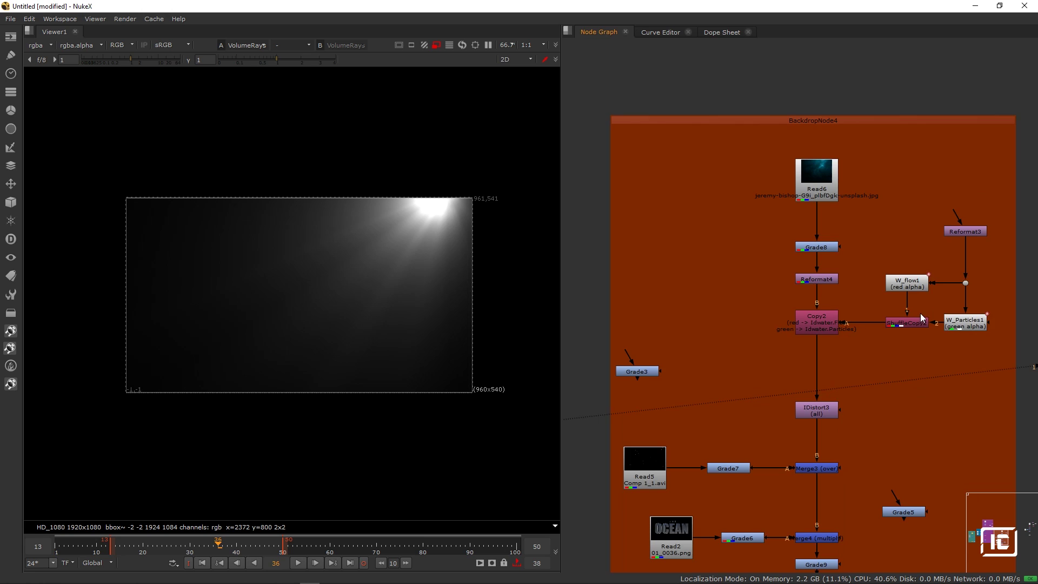
{"action": "left_click_drag", "start_coordinate": [946, 320], "coordinate": [722, 296]}
{"action": "left_click_drag", "start_coordinate": [872, 301], "coordinate": [697, 295]}
{"action": "left_click_drag", "start_coordinate": [671, 303], "coordinate": [614, 313]}
{"action": "scroll", "coordinate": [795, 248], "scroll_direction": "up", "scroll_amount": 4}
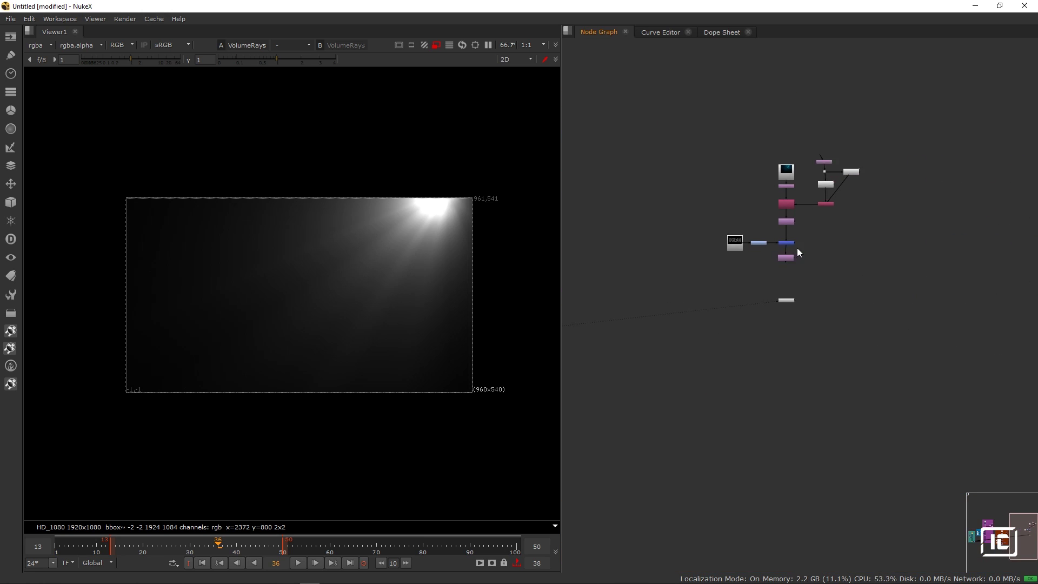
{"action": "left_click_drag", "start_coordinate": [828, 247], "coordinate": [737, 310]}
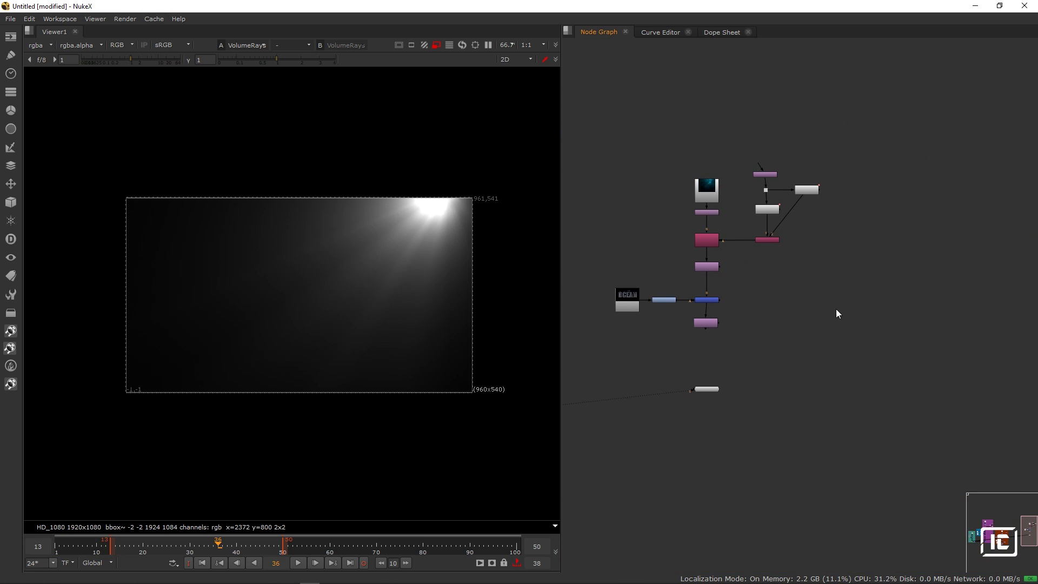
{"action": "left_click", "coordinate": [712, 323]}
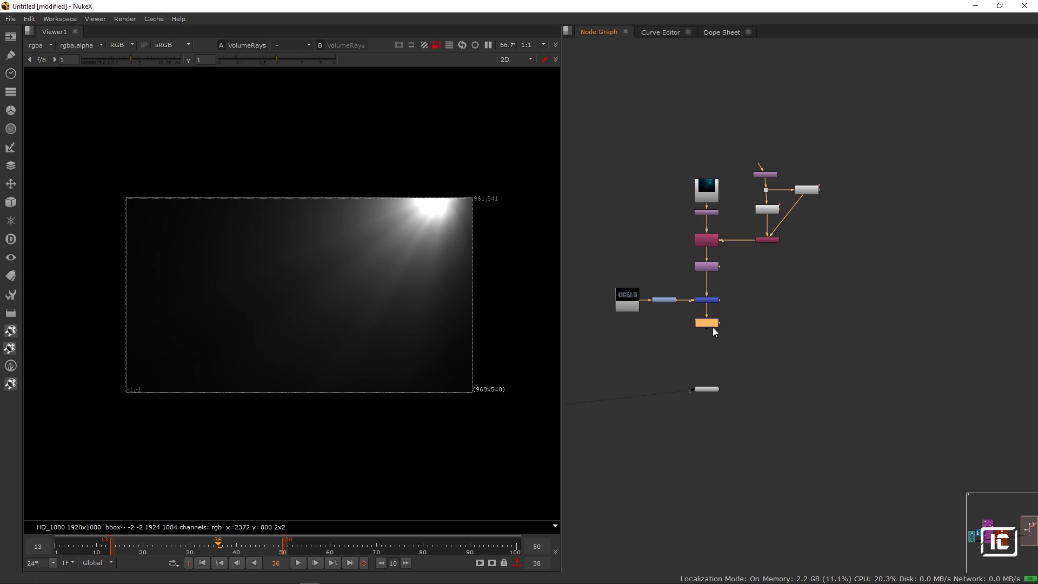
{"action": "key", "text": "1"}
{"action": "left_click_drag", "start_coordinate": [709, 319], "coordinate": [862, 332]}
Add an unconnected VolumeRays node in the empty area beside the OCEAN title tree, keeping its default settings.
{"action": "left_click", "coordinate": [693, 235]}
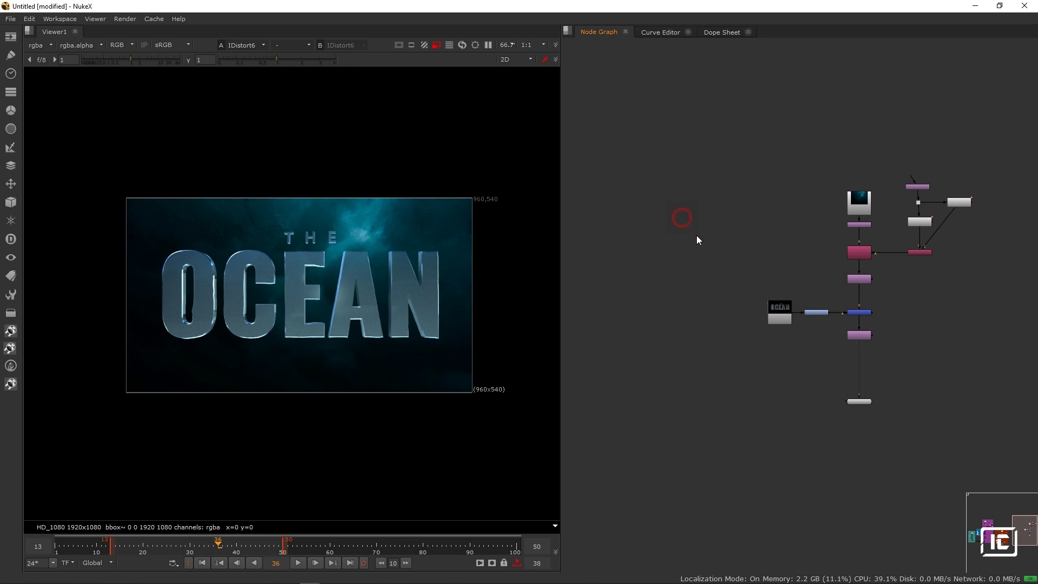
{"action": "key", "text": "Tab"}
{"action": "left_click", "coordinate": [685, 241]}
{"action": "left_click_drag", "start_coordinate": [676, 241], "coordinate": [642, 242]}
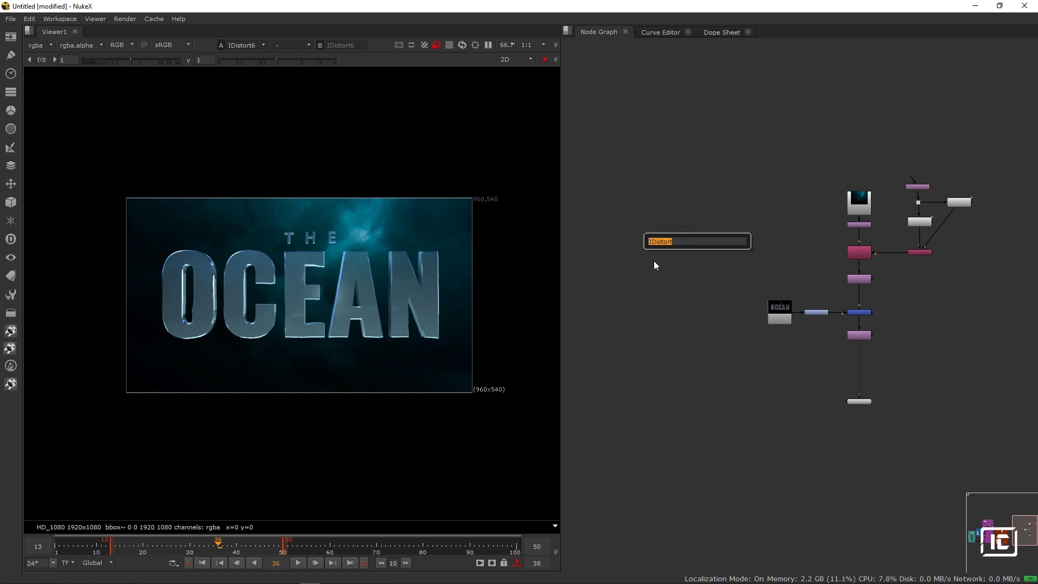
{"action": "type", "text": "vo"}
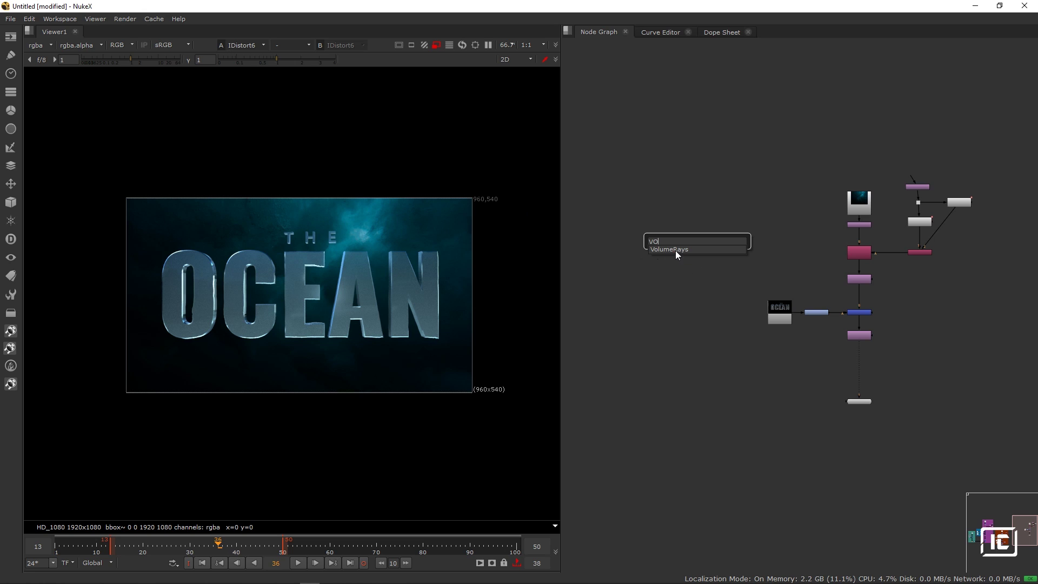
{"action": "key", "text": "Return"}
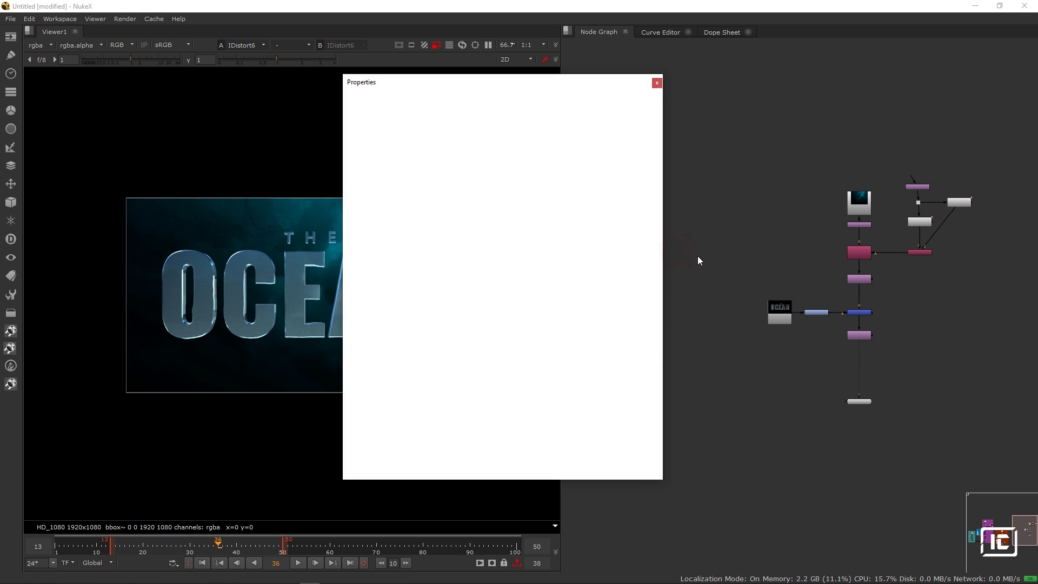
{"action": "left_click_drag", "start_coordinate": [680, 212], "coordinate": [683, 376]}
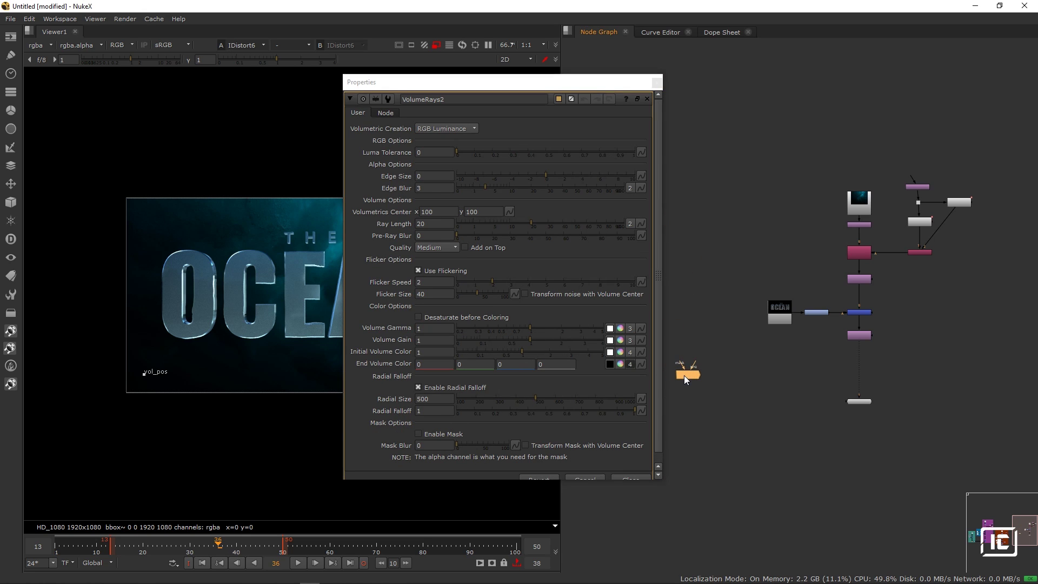
{"action": "left_click", "coordinate": [657, 83]}
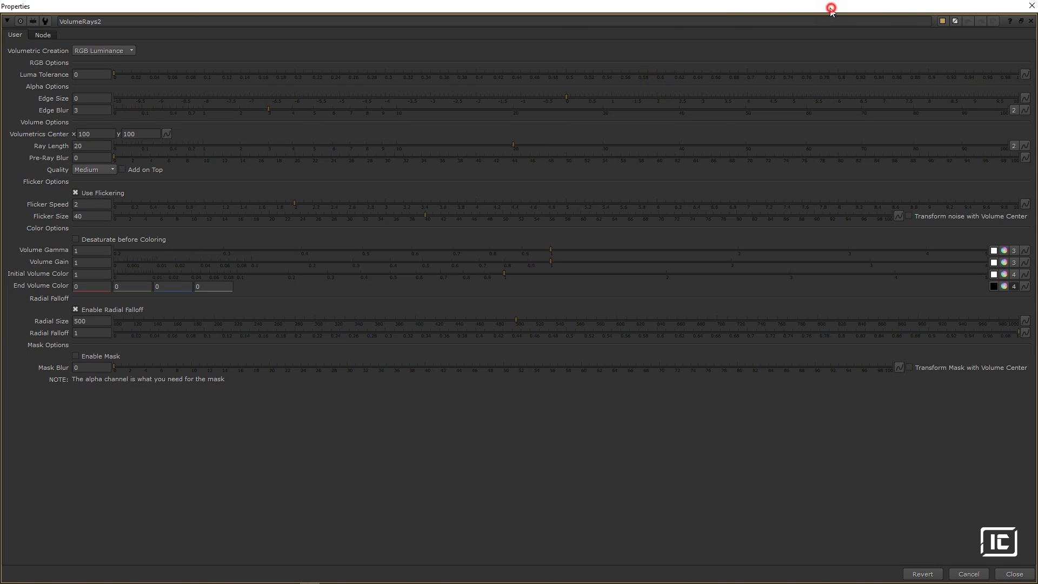
{"action": "double_click", "coordinate": [831, 8]}
{"action": "left_click", "coordinate": [656, 83]}
{"action": "left_click_drag", "start_coordinate": [680, 365], "coordinate": [683, 369]}
{"action": "scroll", "coordinate": [720, 297], "scroll_direction": "up", "scroll_amount": 3}
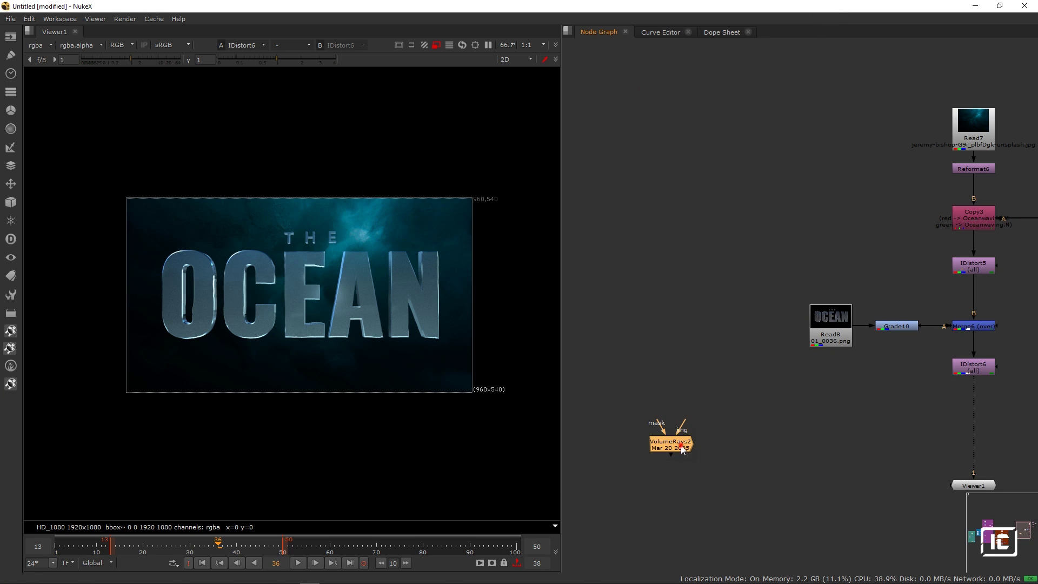
{"action": "left_click_drag", "start_coordinate": [682, 449], "coordinate": [703, 435]}
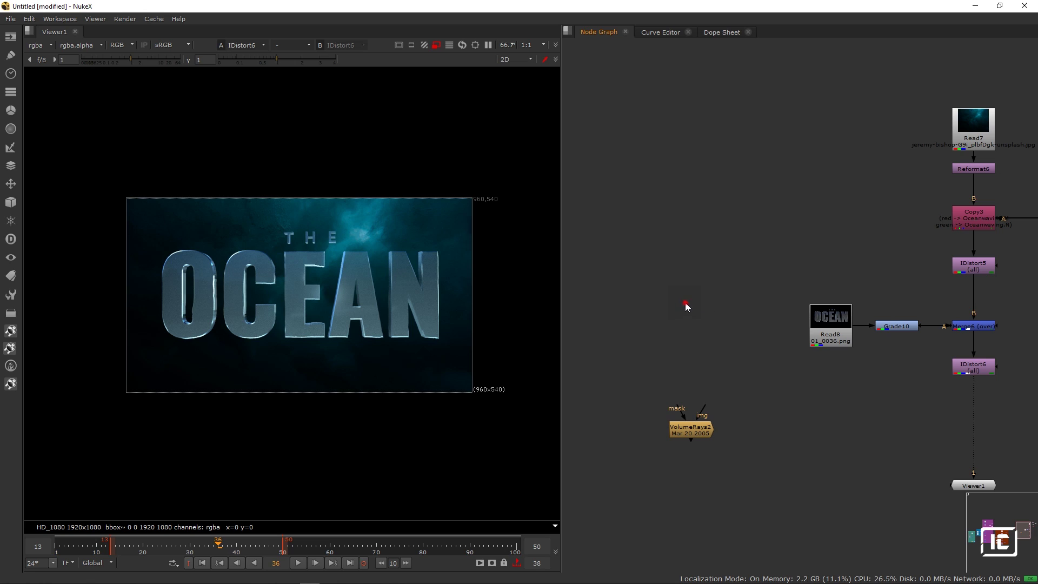
Add a Radial node above the new VolumeRays node and display it in the viewer.
{"action": "key", "text": "Tab"}
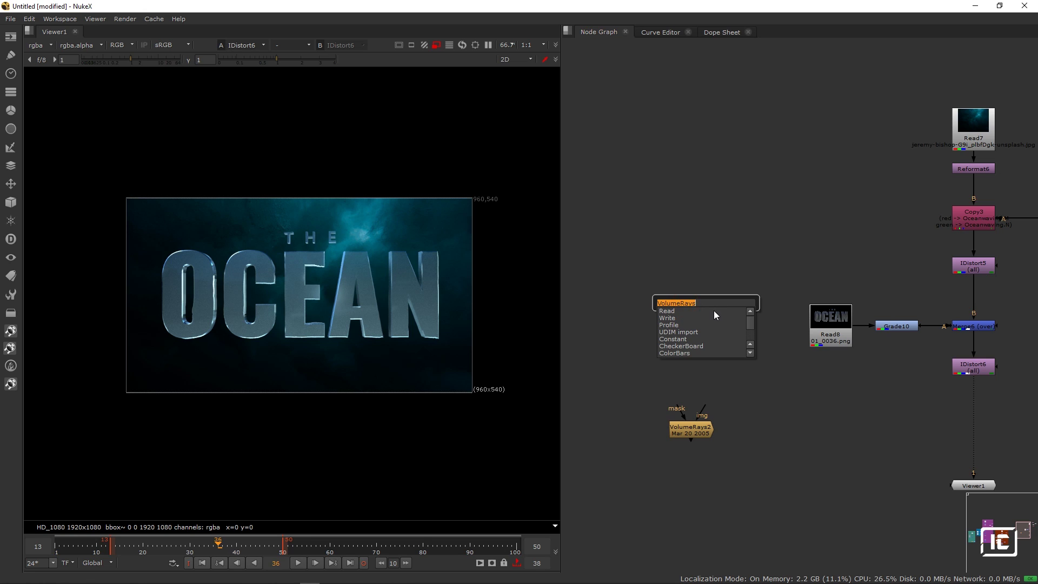
{"action": "type", "text": "RA"}
{"action": "left_click", "coordinate": [682, 309]}
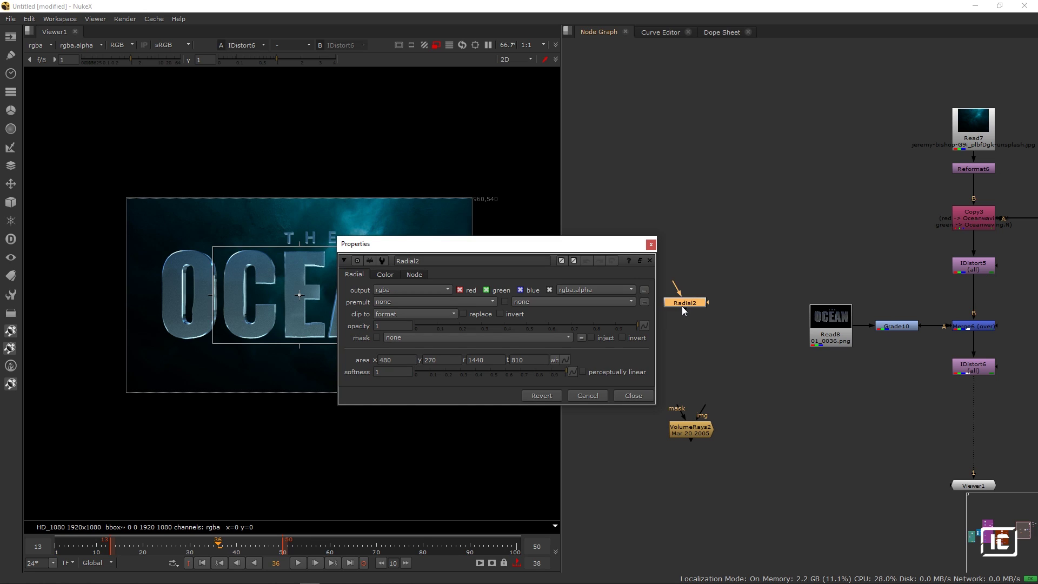
{"action": "key", "text": "1"}
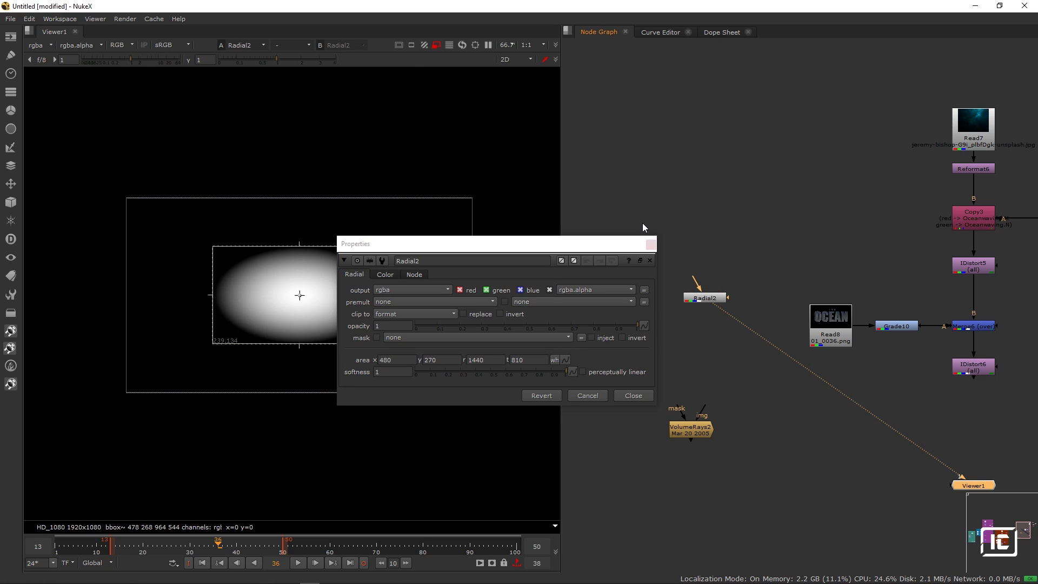
{"action": "left_click", "coordinate": [651, 245]}
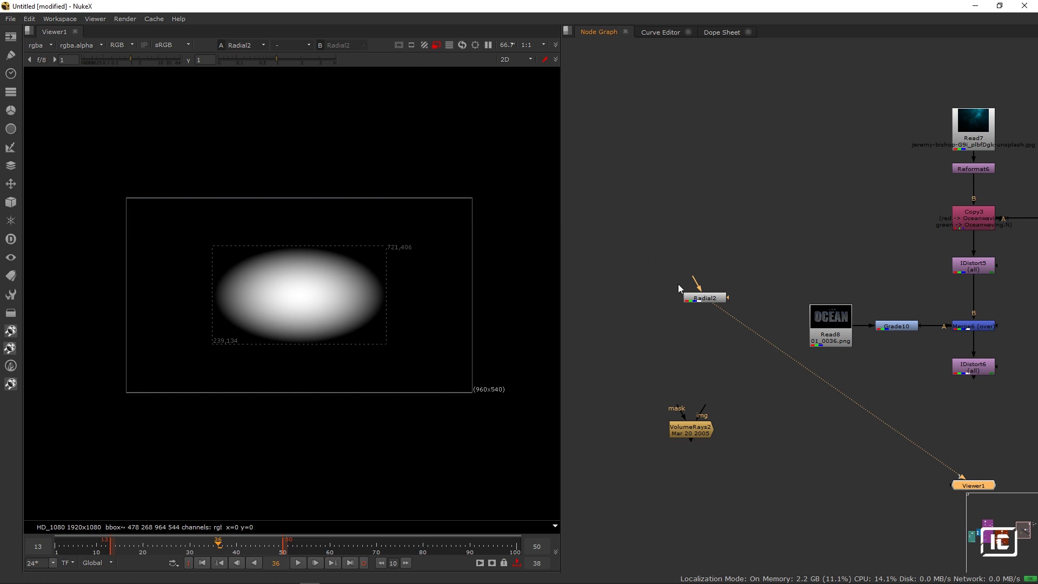
{"action": "left_click_drag", "start_coordinate": [697, 296], "coordinate": [699, 272]}
Add a Reformat node feeding the Radial and set its output format to square_512.
{"action": "left_click", "coordinate": [712, 230]}
{"action": "key", "text": "Tab"}
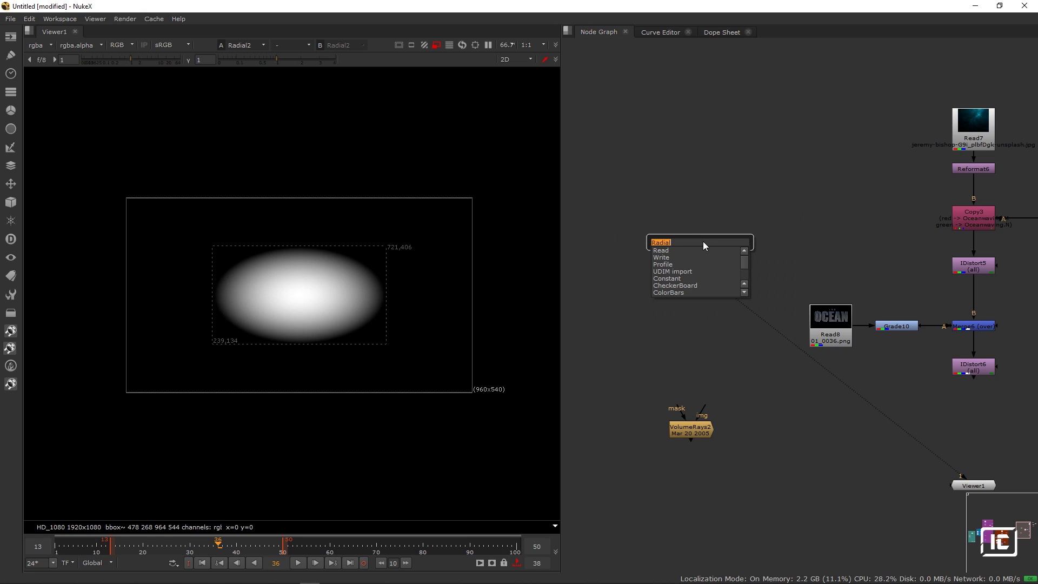
{"action": "type", "text": "RE"}
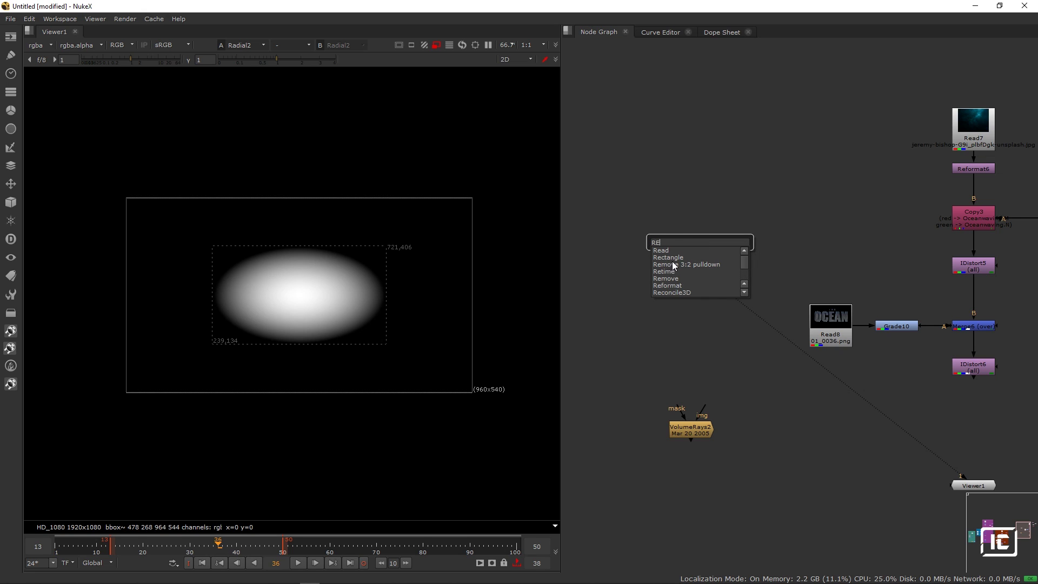
{"action": "left_click", "coordinate": [674, 284]}
{"action": "left_click_drag", "start_coordinate": [714, 236], "coordinate": [715, 275]}
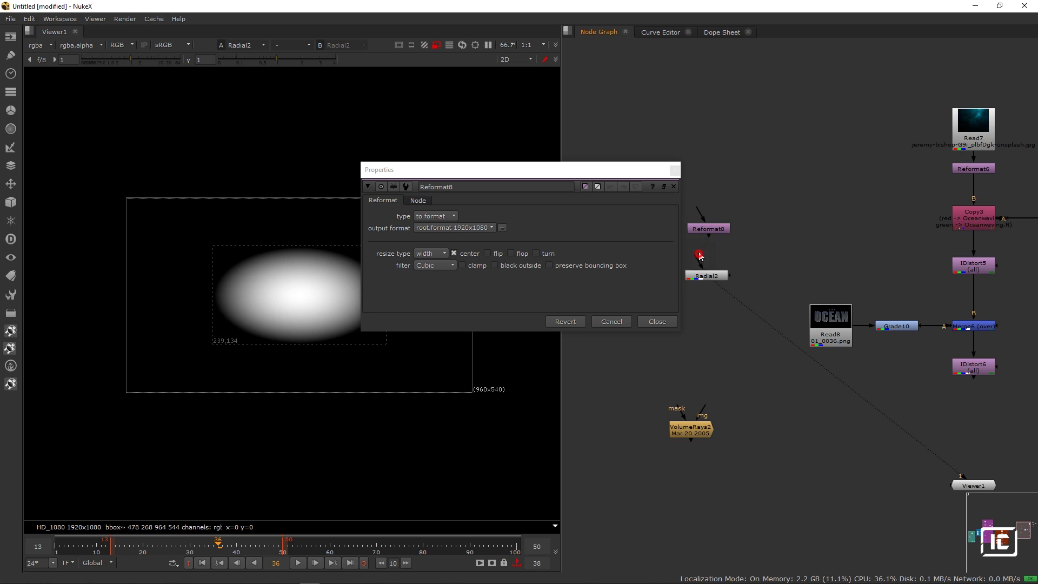
{"action": "left_click", "coordinate": [484, 228]}
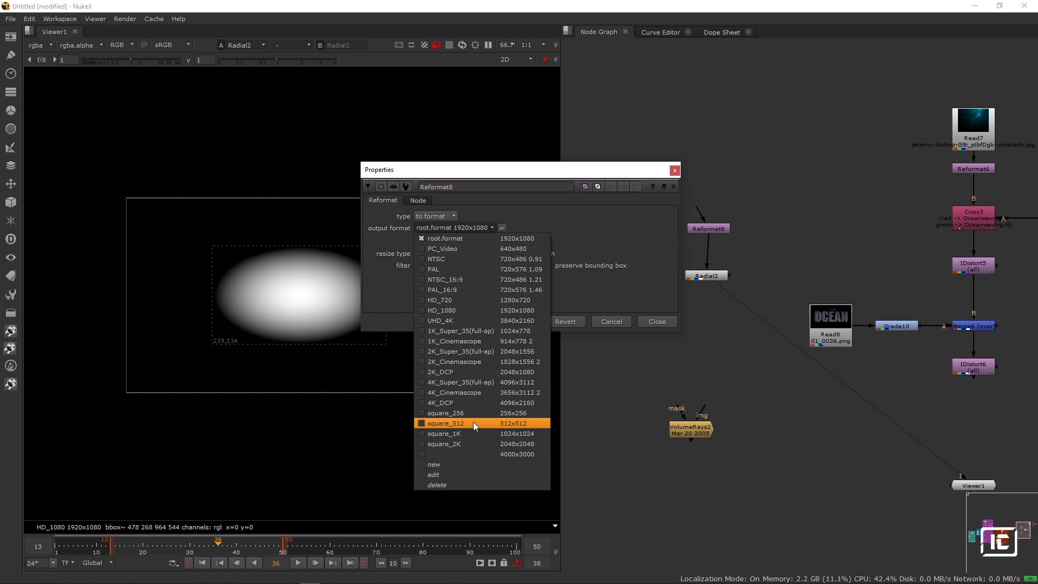
{"action": "left_click", "coordinate": [497, 422]}
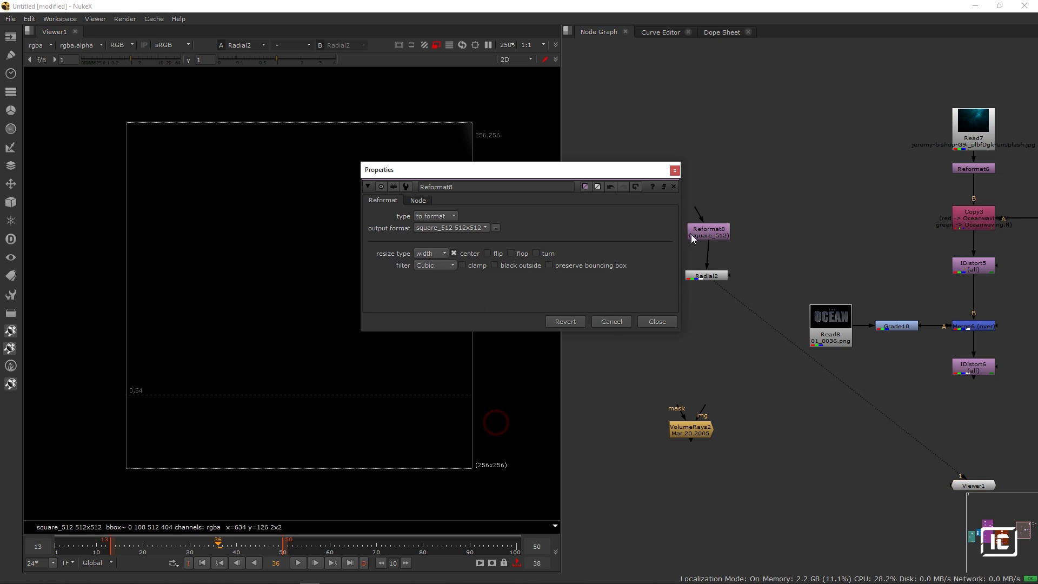
{"action": "left_click", "coordinate": [675, 171]}
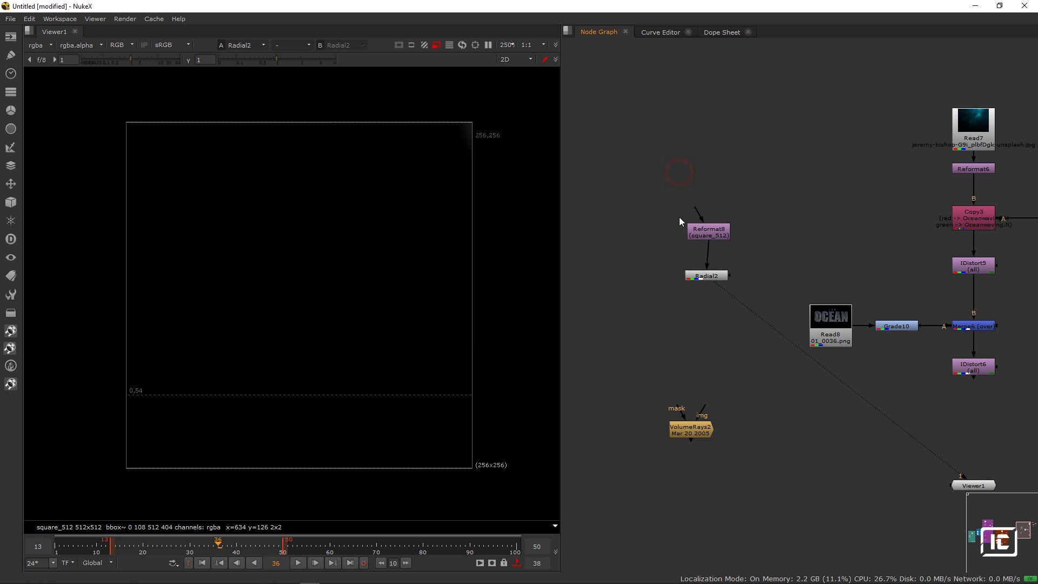
Set the Radial's area to x 0, y 0, r 512 and t 512.
{"action": "double_click", "coordinate": [703, 278]}
{"action": "double_click", "coordinate": [406, 359]}
{"action": "type", "text": "0"}
{"action": "key", "text": "Tab"}
{"action": "type", "text": "0"}
{"action": "key", "text": "Tab"}
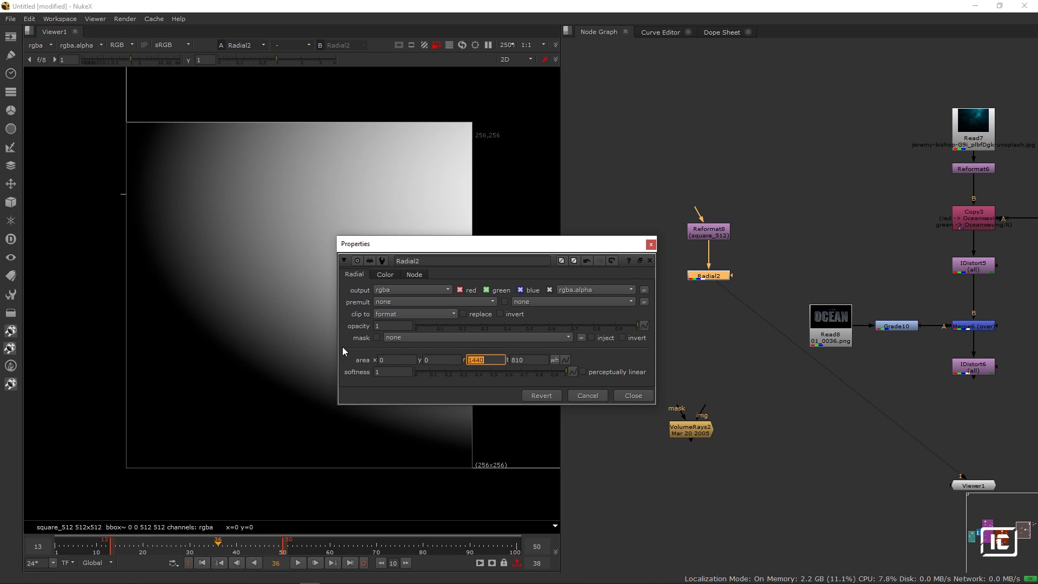
{"action": "type", "text": "512"}
{"action": "key", "text": "Tab"}
{"action": "type", "text": "512"}
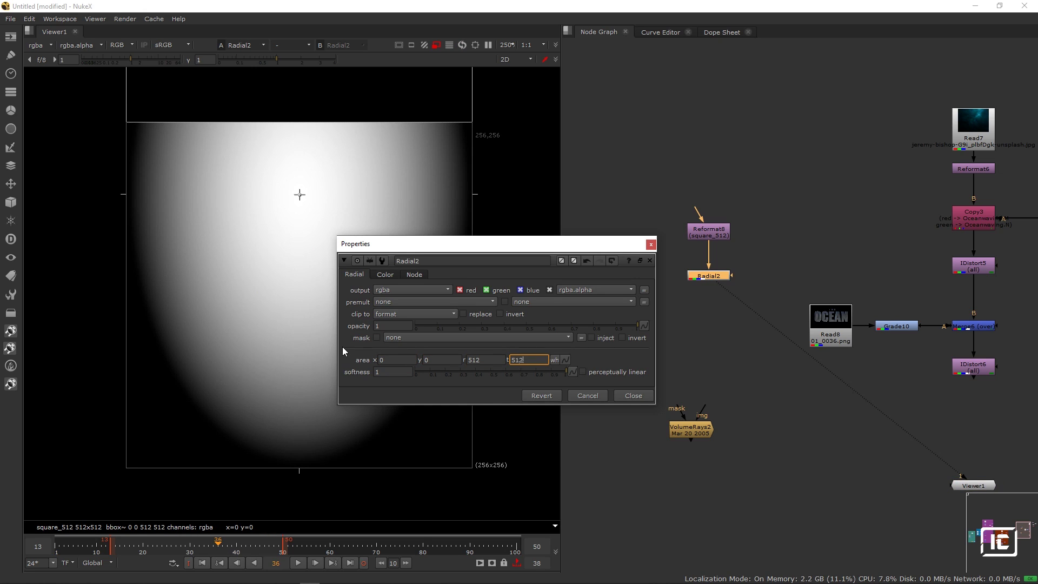
{"action": "key", "text": "Return"}
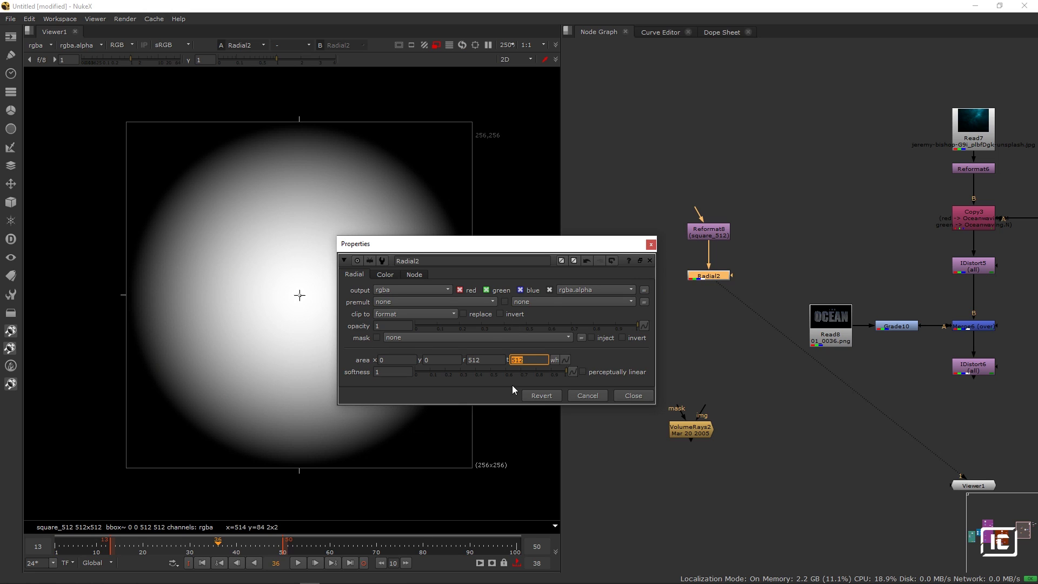
Reduce the Radial's softness to about 0.215.
{"action": "left_click_drag", "start_coordinate": [520, 374], "coordinate": [451, 370]}
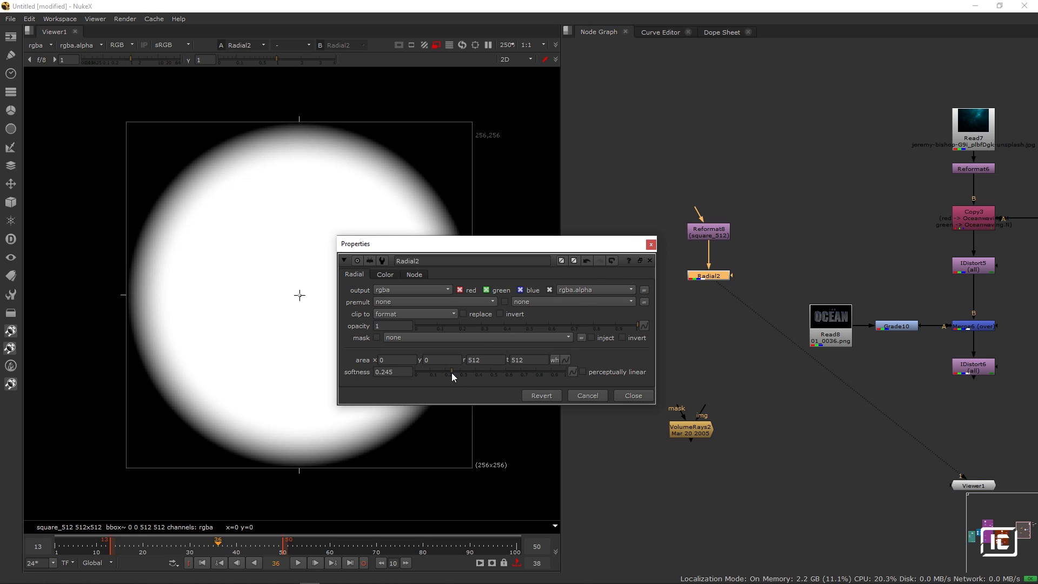
{"action": "left_click_drag", "start_coordinate": [452, 373], "coordinate": [448, 375]}
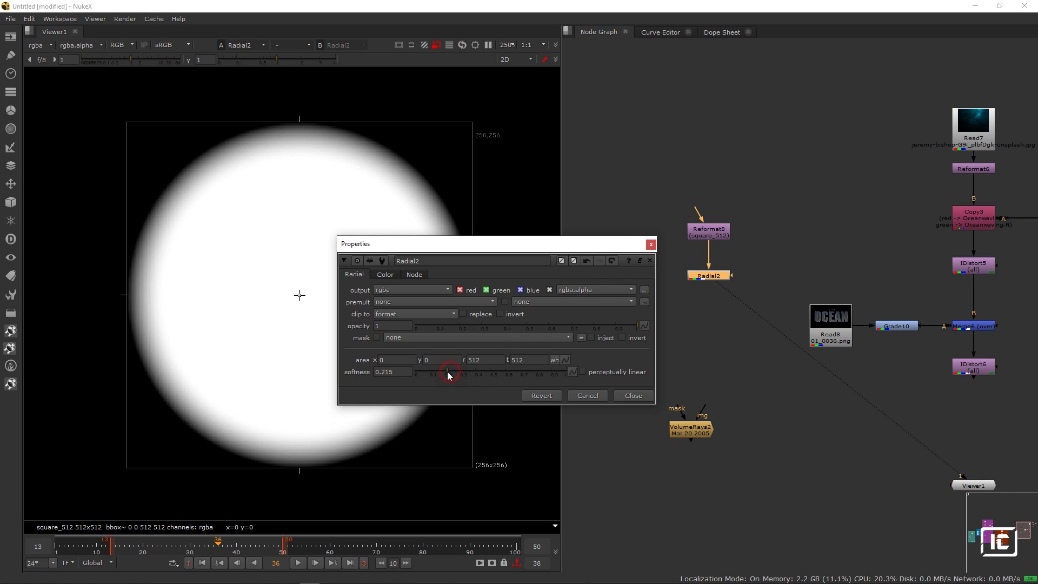
{"action": "left_click", "coordinate": [651, 245]}
Add a Merge node between the Radial and VolumeRays nodes and connect its A input to the Radial.
{"action": "left_click", "coordinate": [678, 328]}
{"action": "key", "text": "m"}
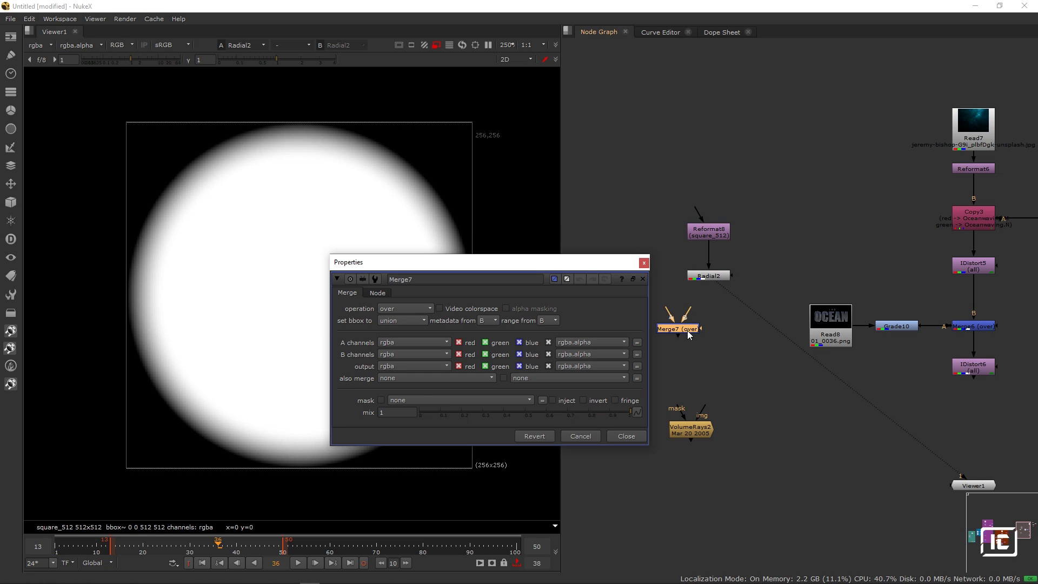
{"action": "left_click_drag", "start_coordinate": [680, 329], "coordinate": [741, 336]}
{"action": "left_click", "coordinate": [964, 471]}
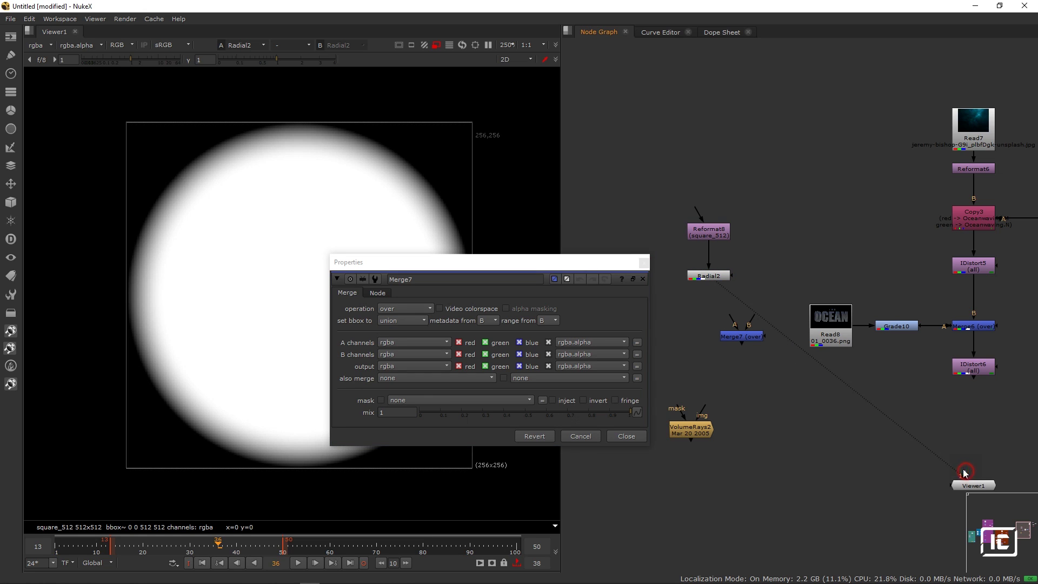
{"action": "left_click_drag", "start_coordinate": [731, 317], "coordinate": [714, 277]}
Add a Constant node above the new Merge node.
{"action": "key", "text": "Tab"}
{"action": "type", "text": "co"}
{"action": "left_click", "coordinate": [748, 264]}
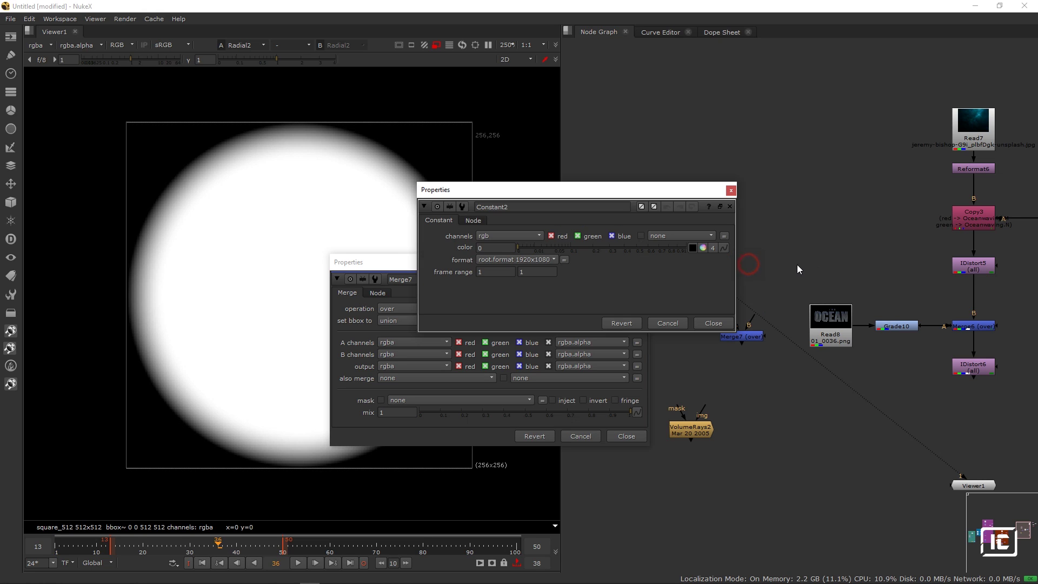
Connect the new Merge's B input to the Constant and view the Merge's output.
{"action": "left_click", "coordinate": [731, 190]}
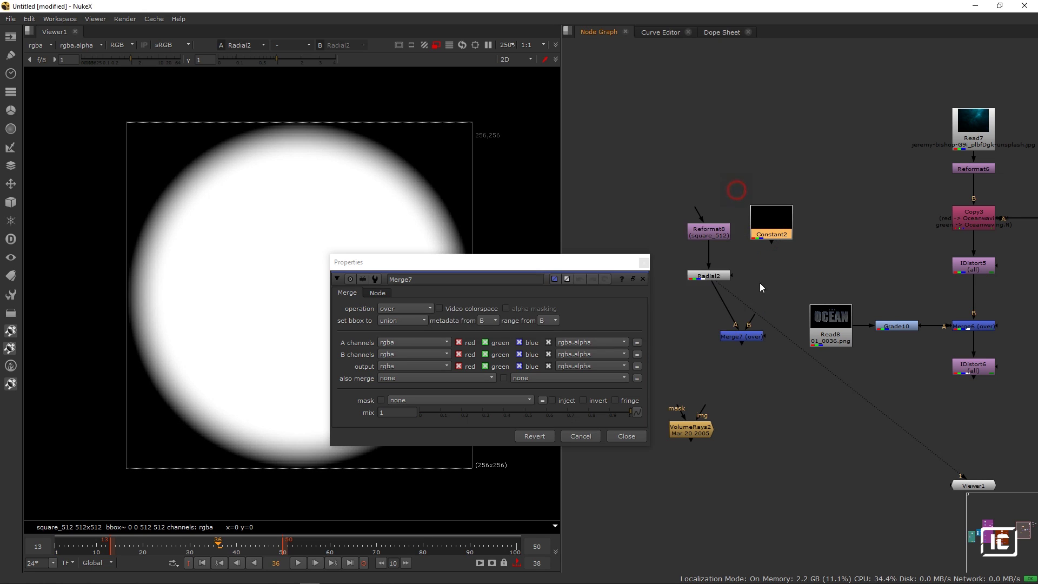
{"action": "left_click_drag", "start_coordinate": [754, 320], "coordinate": [774, 252]}
{"action": "left_click_drag", "start_coordinate": [739, 339], "coordinate": [709, 341]}
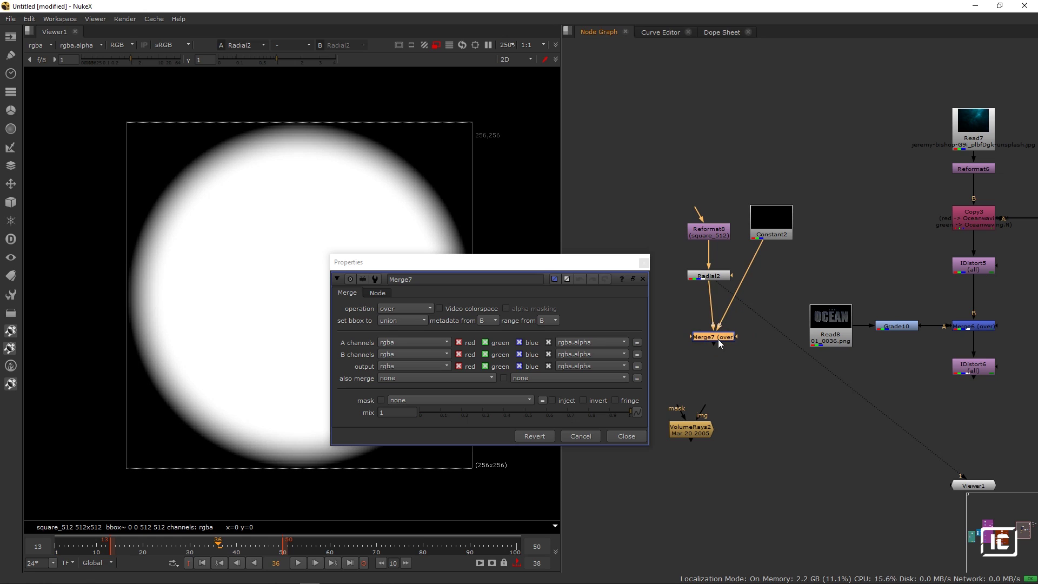
{"action": "key", "text": "1"}
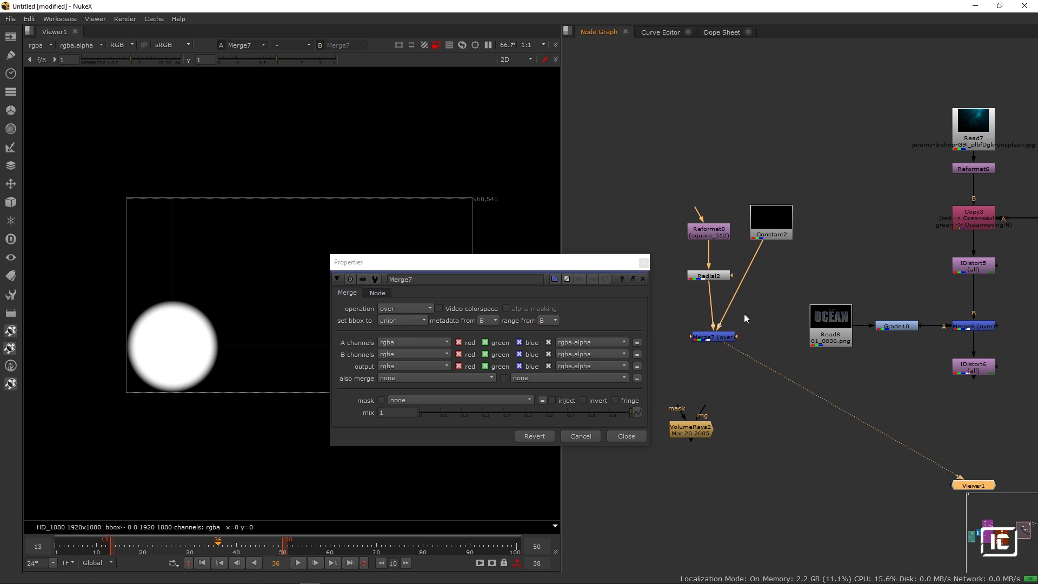
{"action": "left_click", "coordinate": [643, 263]}
Add a Transform after the Radial and move the circle near the frame's centre, translate about x 642, y 384.
{"action": "left_click_drag", "start_coordinate": [708, 236], "coordinate": [699, 210]}
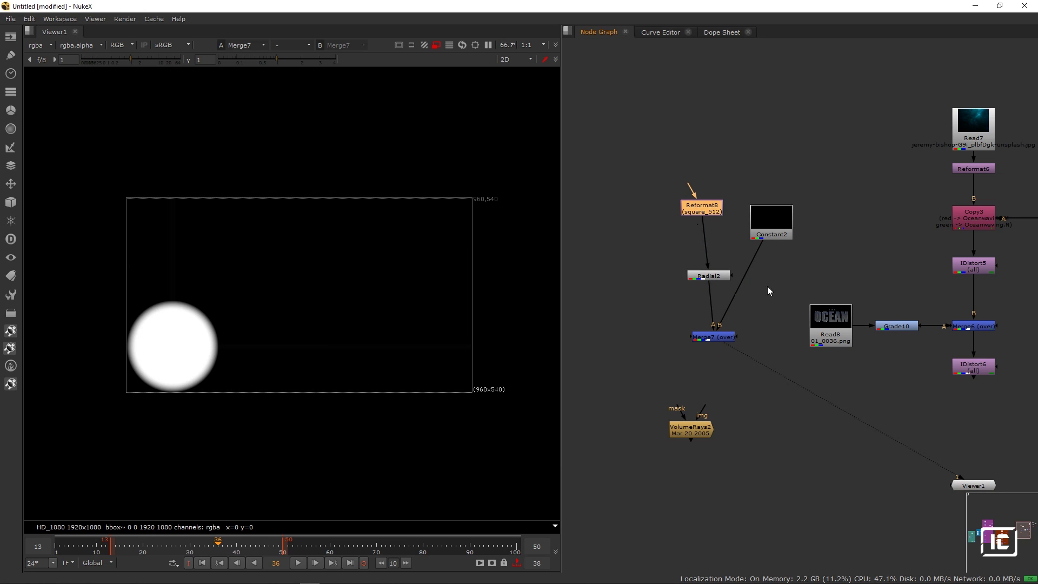
{"action": "left_click_drag", "start_coordinate": [711, 279], "coordinate": [701, 256]}
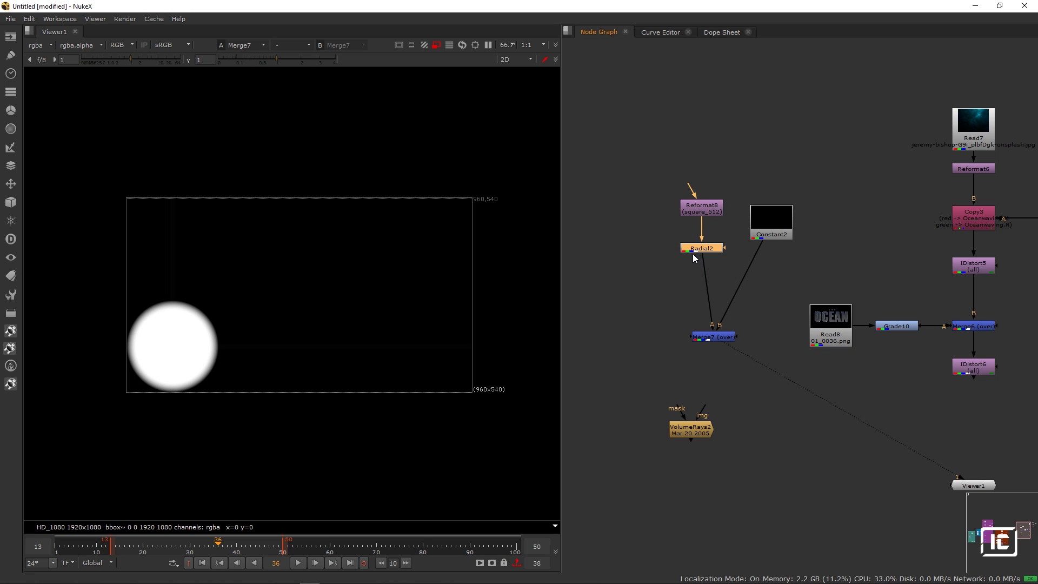
{"action": "key", "text": "t"}
{"action": "left_click_drag", "start_coordinate": [176, 343], "coordinate": [293, 274]}
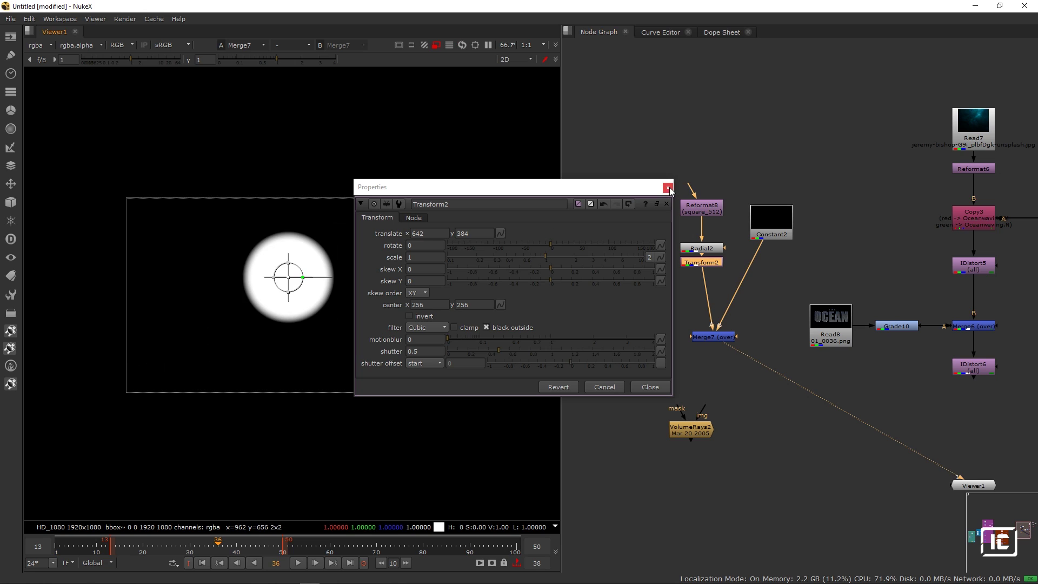
{"action": "left_click", "coordinate": [670, 187]}
Connect the VolumeRays img input to the Merge and view the VolumeRays output.
{"action": "left_click_drag", "start_coordinate": [704, 436], "coordinate": [804, 391]}
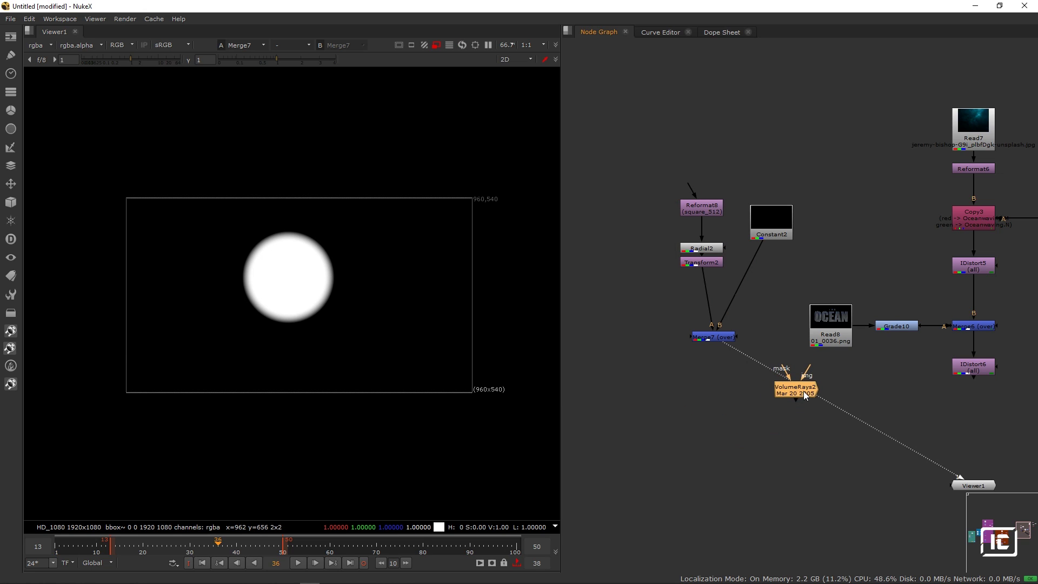
{"action": "left_click_drag", "start_coordinate": [969, 490], "coordinate": [824, 505]}
{"action": "left_click_drag", "start_coordinate": [800, 386], "coordinate": [713, 400]}
Move the VolumeRays Volumetrics Center to about x 1260, y 852, up and to the side of the circle.
{"action": "double_click", "coordinate": [713, 399]}
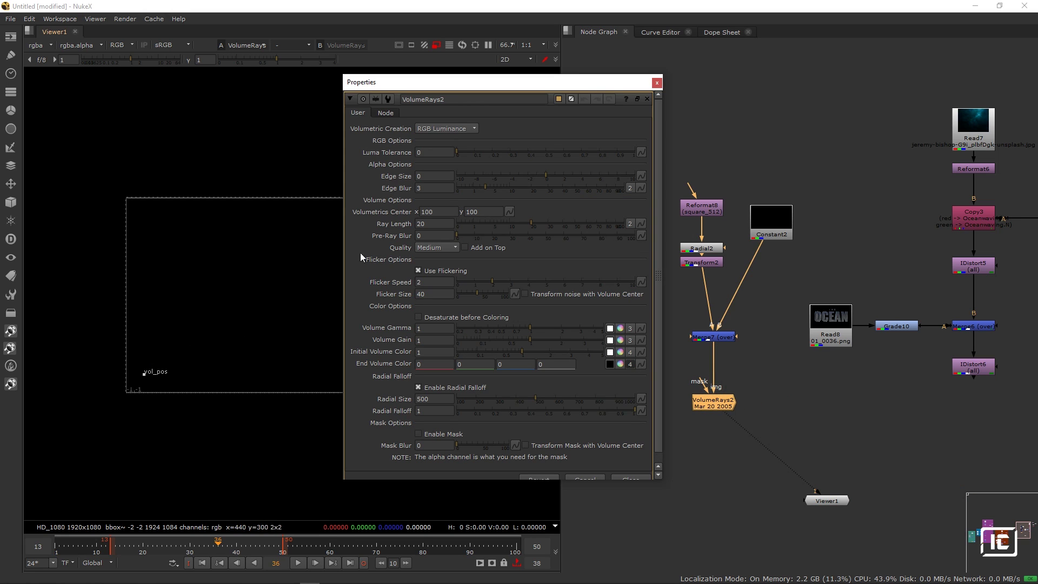
{"action": "left_click_drag", "start_coordinate": [461, 85], "coordinate": [749, 62]}
{"action": "left_click_drag", "start_coordinate": [145, 373], "coordinate": [353, 238]}
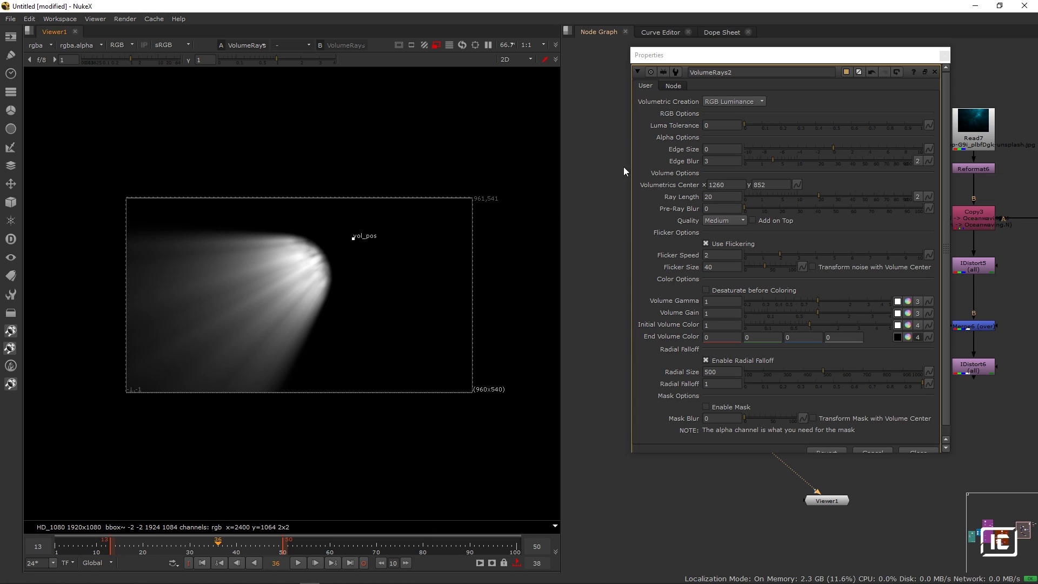
{"action": "left_click", "coordinate": [944, 54]}
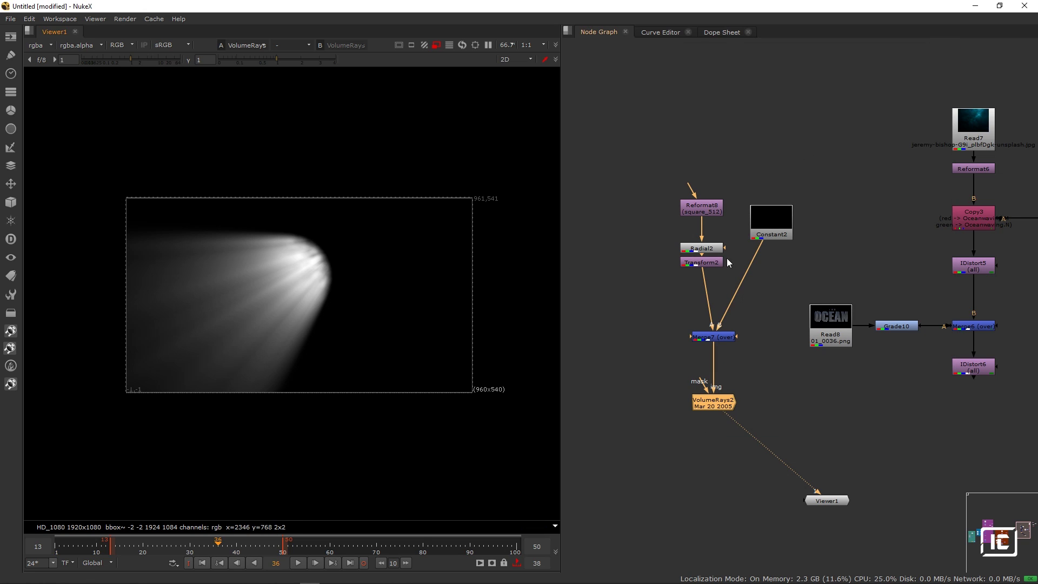
Move the circle with its Transform over the upper-right corner of the frame.
{"action": "double_click", "coordinate": [707, 267]}
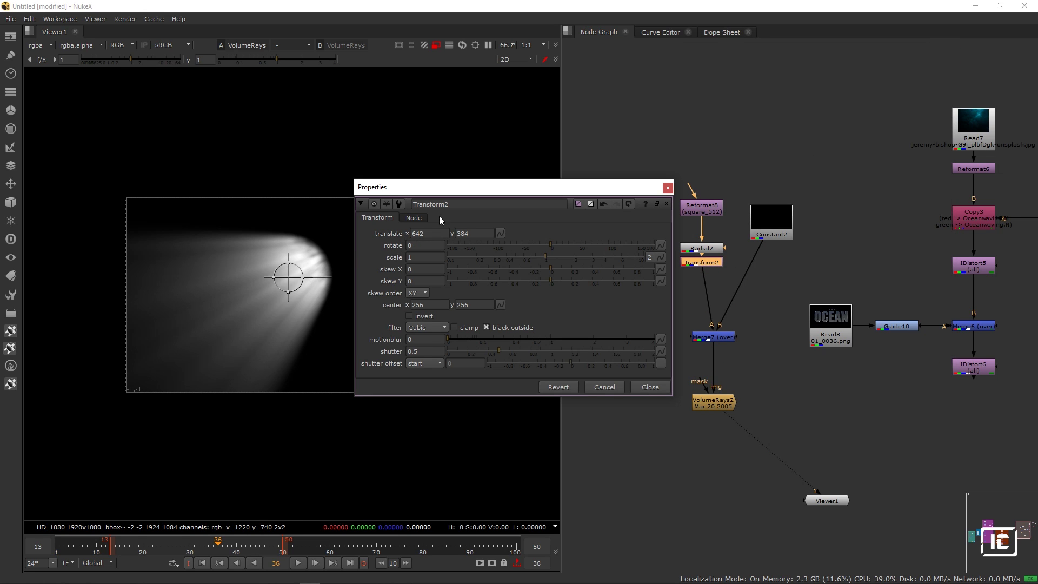
{"action": "left_click_drag", "start_coordinate": [535, 201], "coordinate": [738, 226]}
{"action": "left_click_drag", "start_coordinate": [289, 278], "coordinate": [430, 193]}
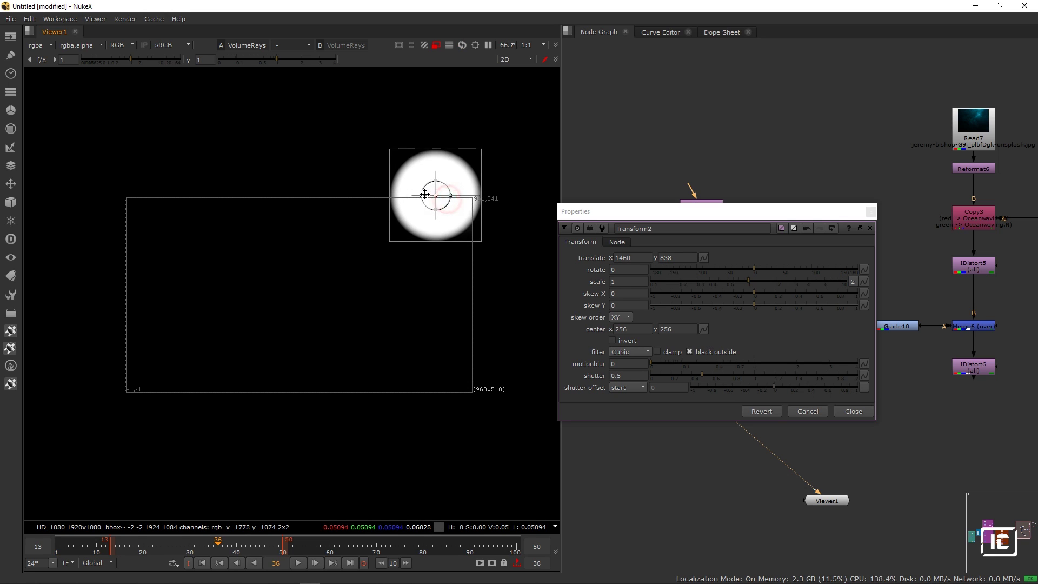
{"action": "left_click_drag", "start_coordinate": [865, 209], "coordinate": [871, 210]}
{"action": "left_click_drag", "start_coordinate": [736, 216], "coordinate": [879, 77]}
Move the VolumeRays Volumetrics Center to about x 1718, y 1108, matching the circle's Transform at about x 1484, y 844.
{"action": "double_click", "coordinate": [716, 405]}
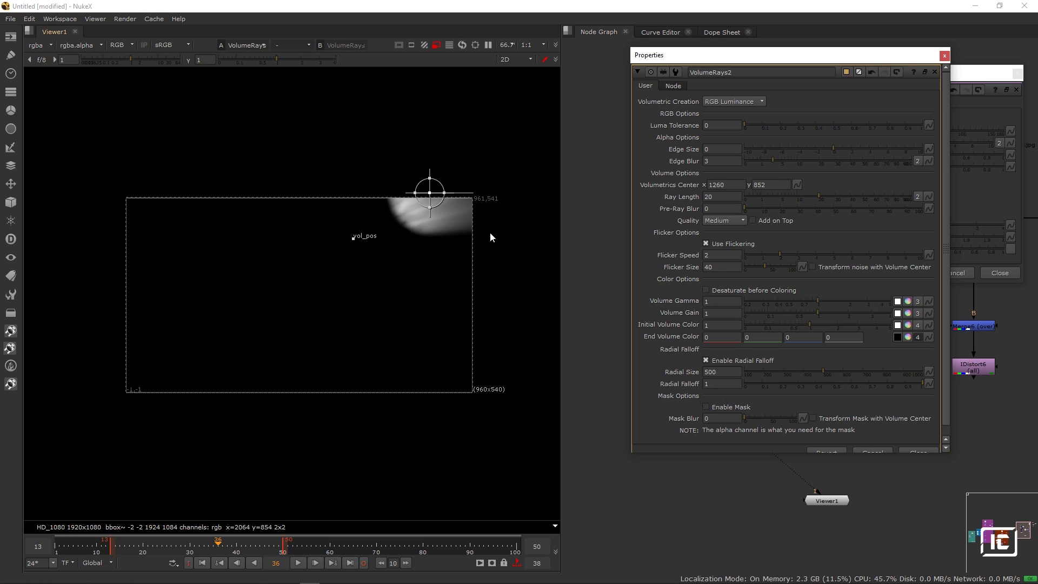
{"action": "left_click_drag", "start_coordinate": [354, 239], "coordinate": [436, 193]}
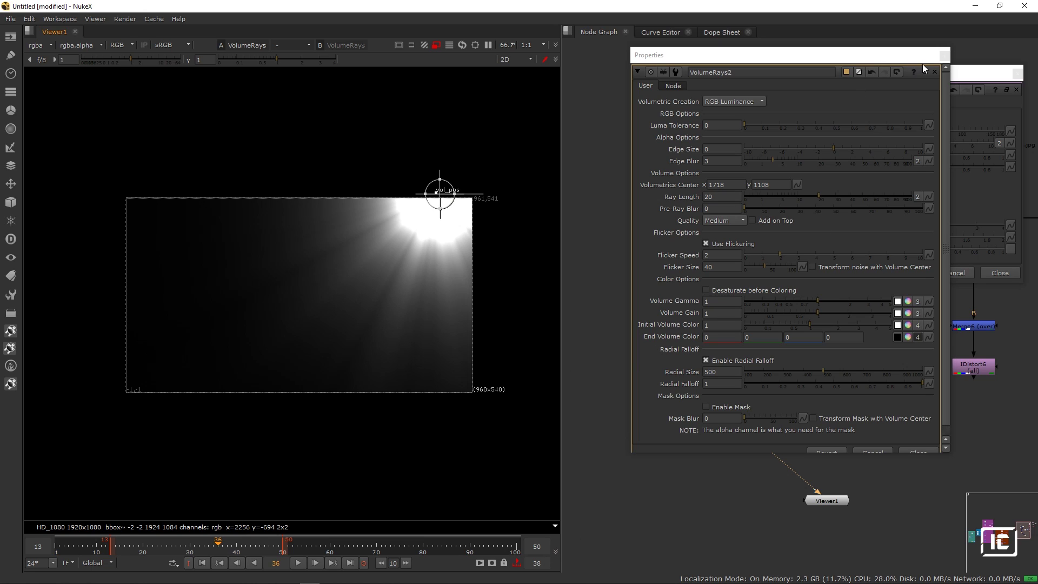
{"action": "left_click", "coordinate": [944, 55]}
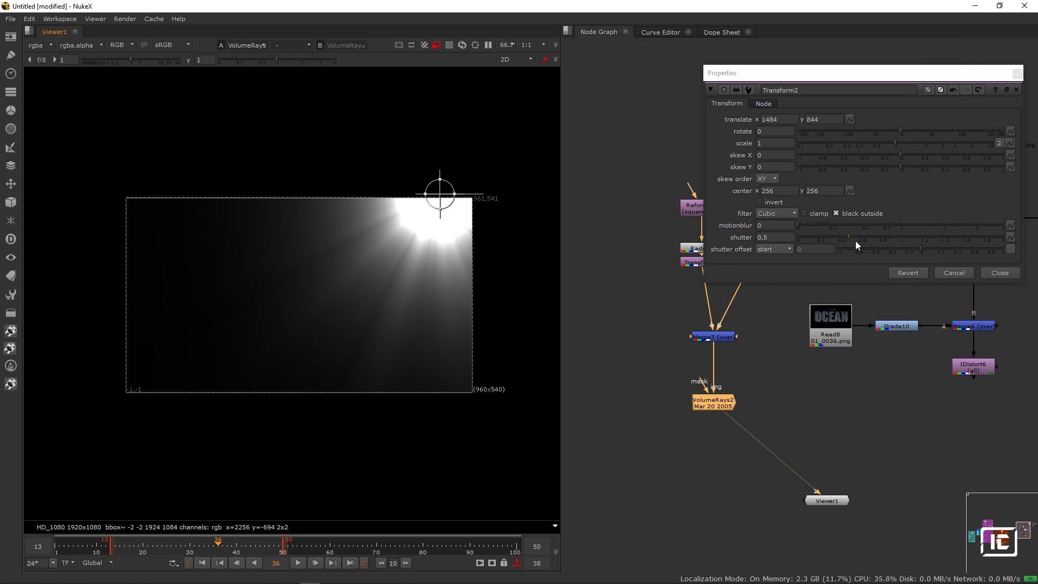
Set the VolumeRays Ray Length to 19 and its falloff Radial Size to 350.
{"action": "double_click", "coordinate": [711, 403]}
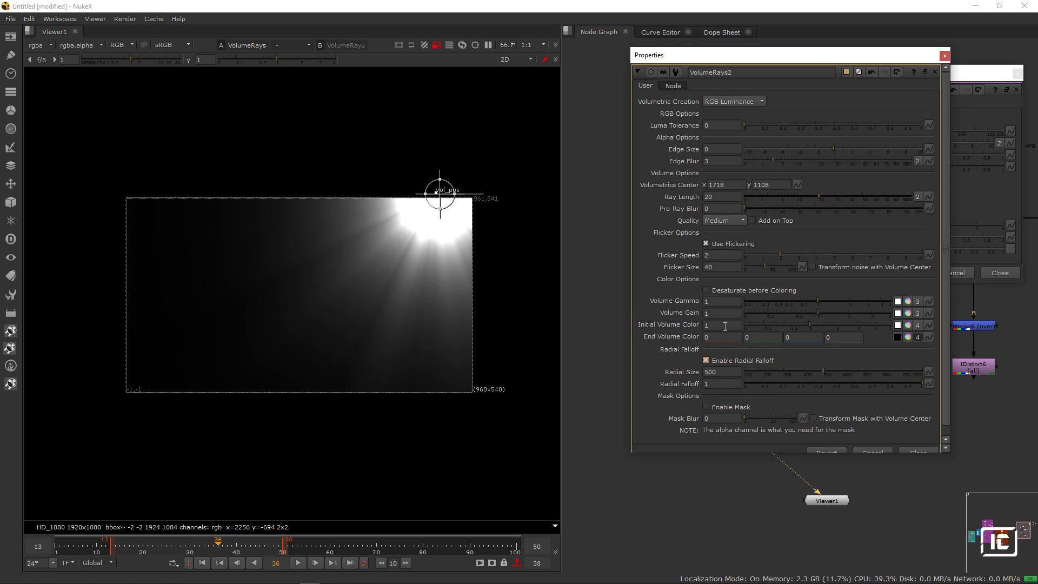
{"action": "left_click_drag", "start_coordinate": [819, 196], "coordinate": [793, 196]}
{"action": "left_click", "coordinate": [800, 195]}
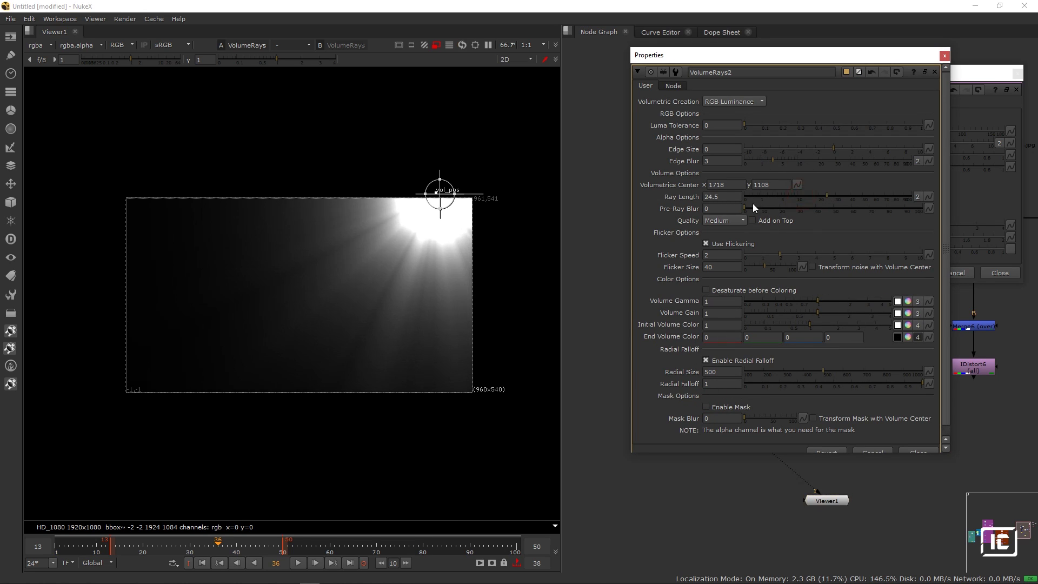
{"action": "left_click", "coordinate": [817, 195]}
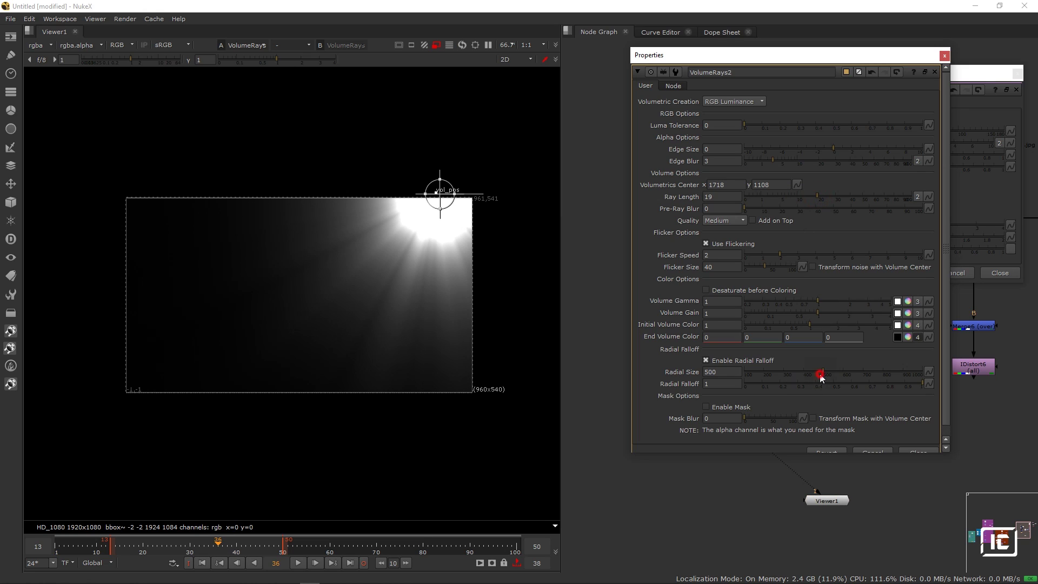
{"action": "left_click", "coordinate": [795, 373]}
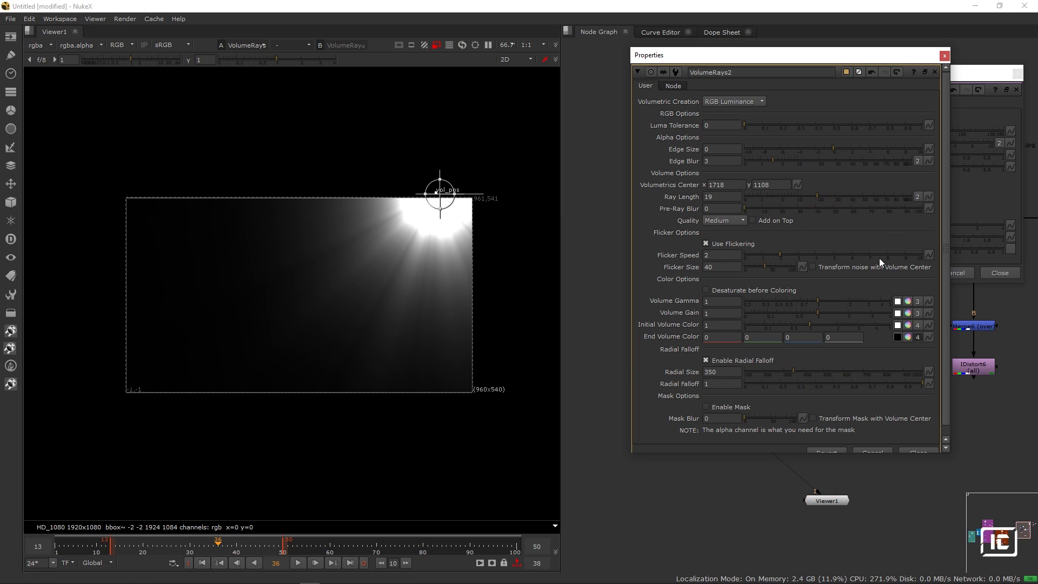
{"action": "left_click", "coordinate": [943, 55]}
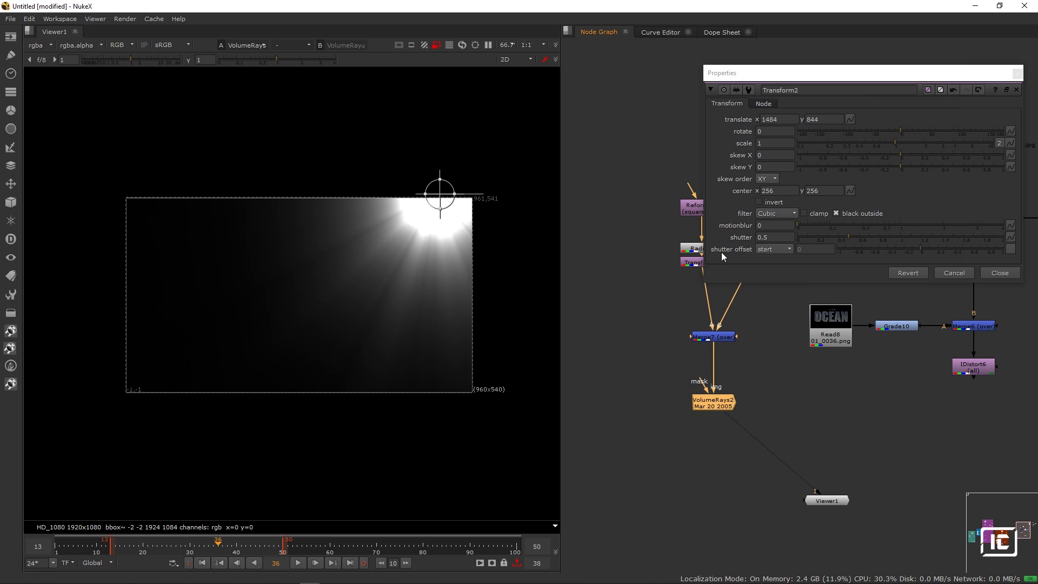
Move the Transform node lower below the Radial and increase the Radial's softness to about 0.655.
{"action": "left_click_drag", "start_coordinate": [769, 77], "coordinate": [825, 70]}
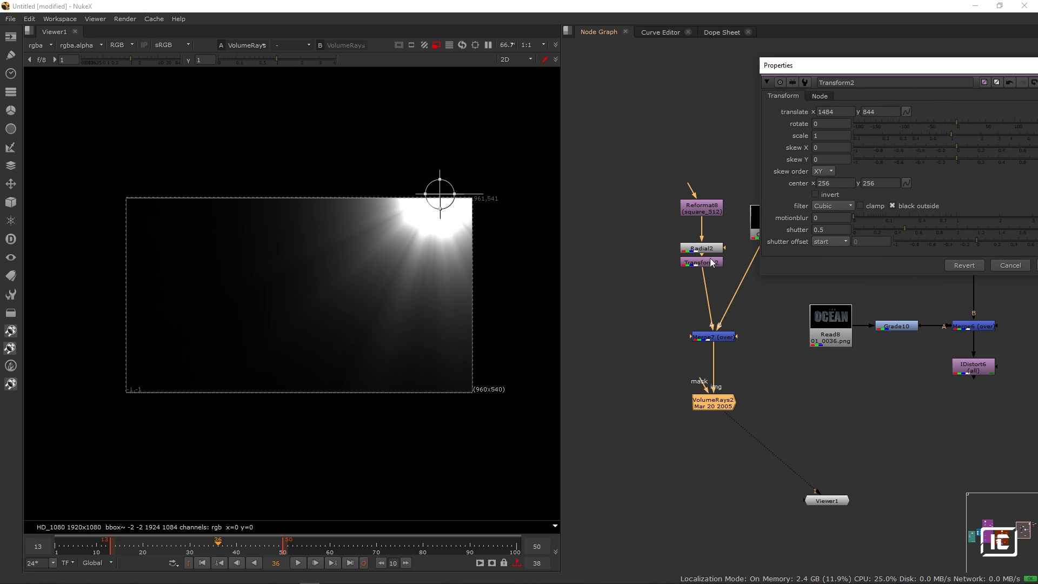
{"action": "left_click_drag", "start_coordinate": [709, 259], "coordinate": [710, 274]}
{"action": "double_click", "coordinate": [707, 249]}
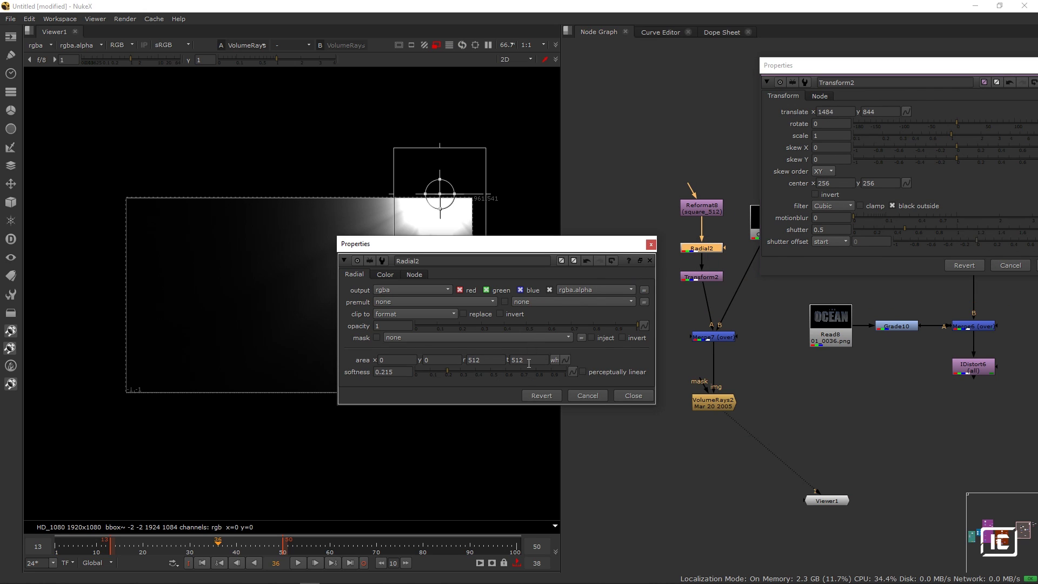
{"action": "left_click", "coordinate": [516, 371]}
{"action": "left_click_drag", "start_coordinate": [477, 245], "coordinate": [667, 198]}
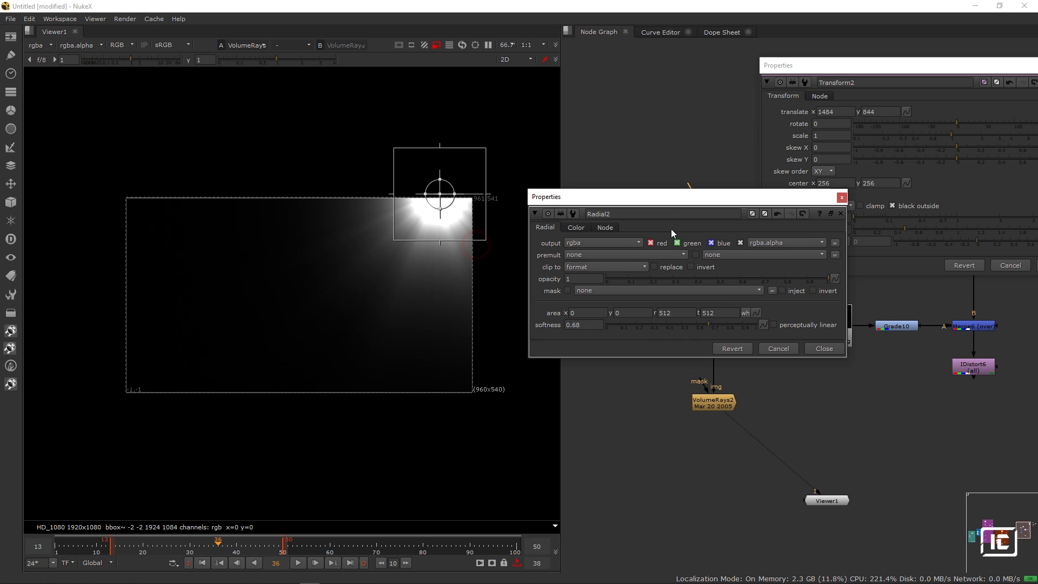
{"action": "left_click_drag", "start_coordinate": [665, 324], "coordinate": [704, 323]}
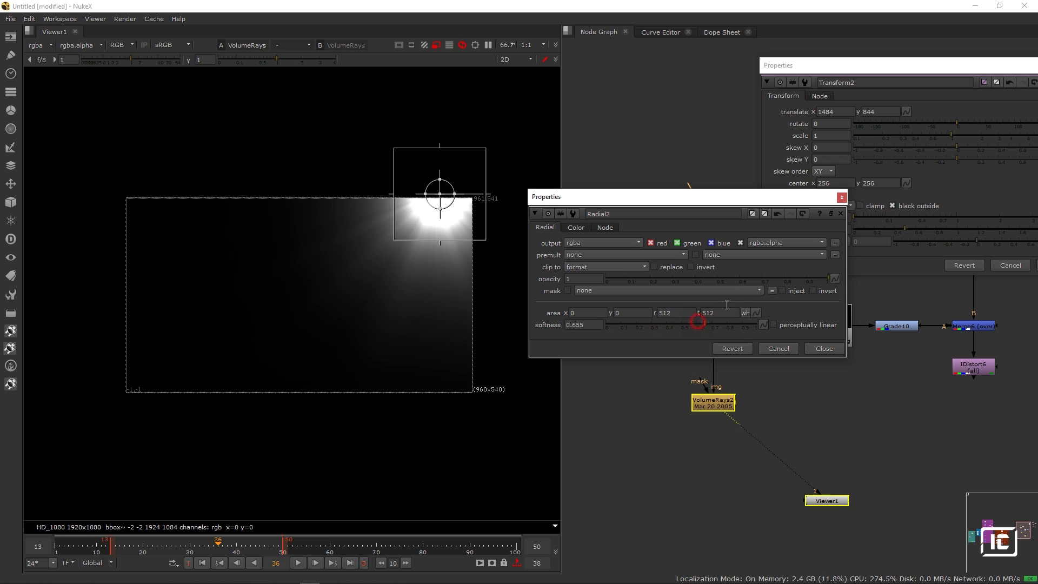
{"action": "left_click", "coordinate": [844, 198]}
Rearrange the graph so the Merge sits beside the Transform, with the Constant above it and VolumeRays below.
{"action": "left_click_drag", "start_coordinate": [975, 63], "coordinate": [904, 57]}
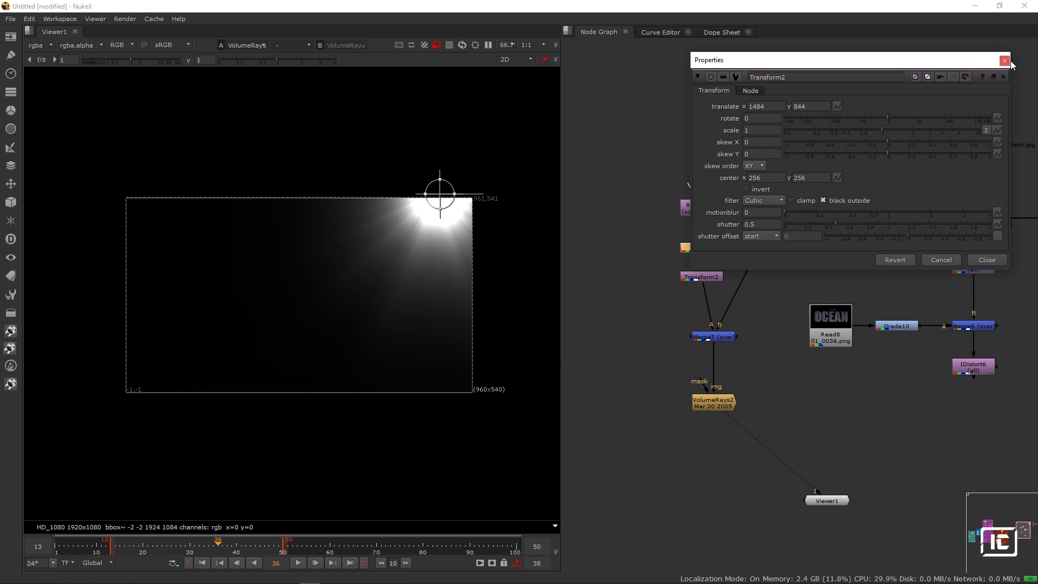
{"action": "left_click", "coordinate": [1008, 60]}
{"action": "left_click_drag", "start_coordinate": [715, 339], "coordinate": [704, 341]}
{"action": "mouse_move", "coordinate": [775, 233]}
{"action": "left_mouse_down"}
{"action": "mouse_move", "coordinate": [774, 294]}
{"action": "mouse_move", "coordinate": [782, 213]}
{"action": "left_mouse_up"}
{"action": "left_click_drag", "start_coordinate": [706, 340], "coordinate": [770, 282]}
{"action": "left_click_drag", "start_coordinate": [709, 404], "coordinate": [762, 377]}
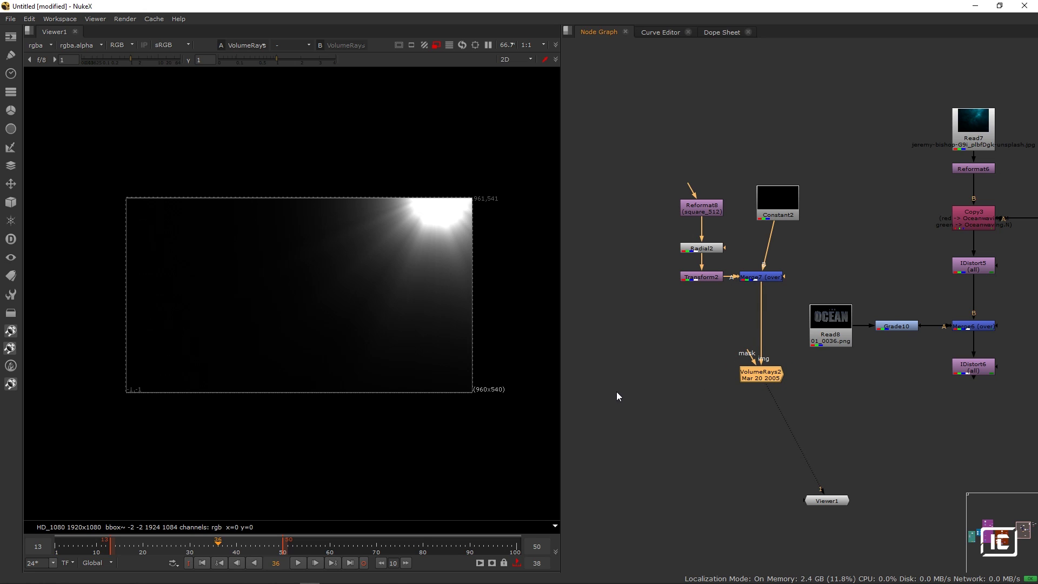
{"action": "left_click", "coordinate": [684, 400]}
{"action": "left_click_drag", "start_coordinate": [755, 378], "coordinate": [759, 380]}
Add an unconnected Noise node beside VolumeRays and view its output.
{"action": "left_click", "coordinate": [683, 394]}
{"action": "key", "text": "Tab"}
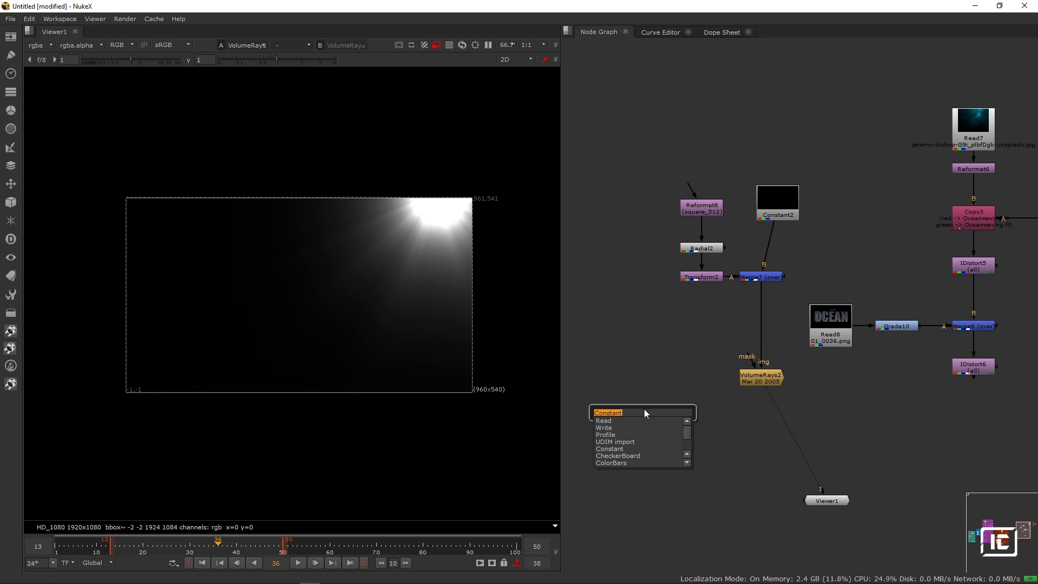
{"action": "type", "text": "NOIE"}
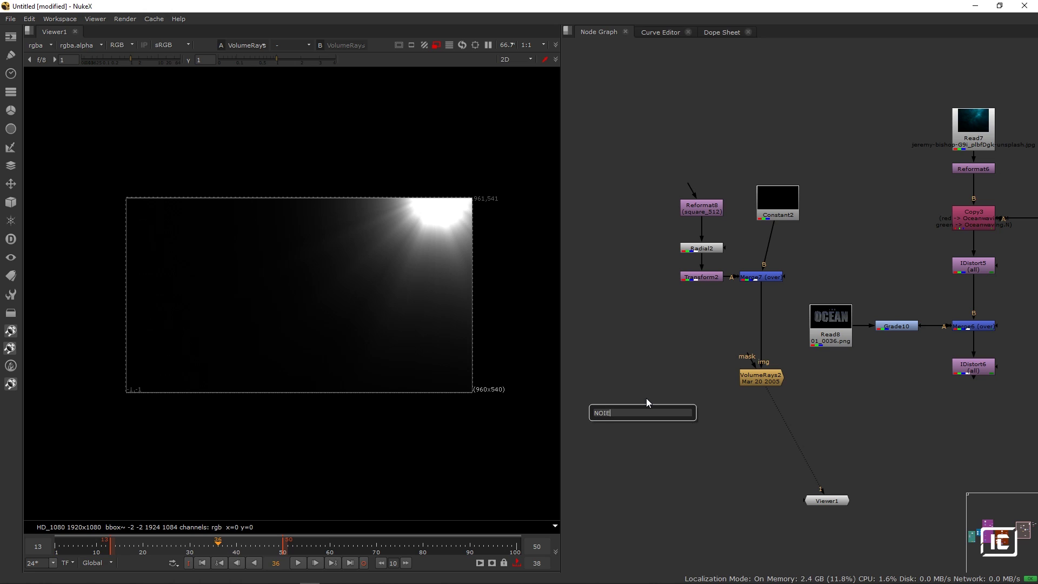
{"action": "key", "text": "BackSpace"}
{"action": "type", "text": "ES"}
{"action": "key", "text": "BackSpace"}
{"action": "key", "text": "BackSpace"}
{"action": "type", "text": "SE"}
{"action": "left_click", "coordinate": [604, 421]}
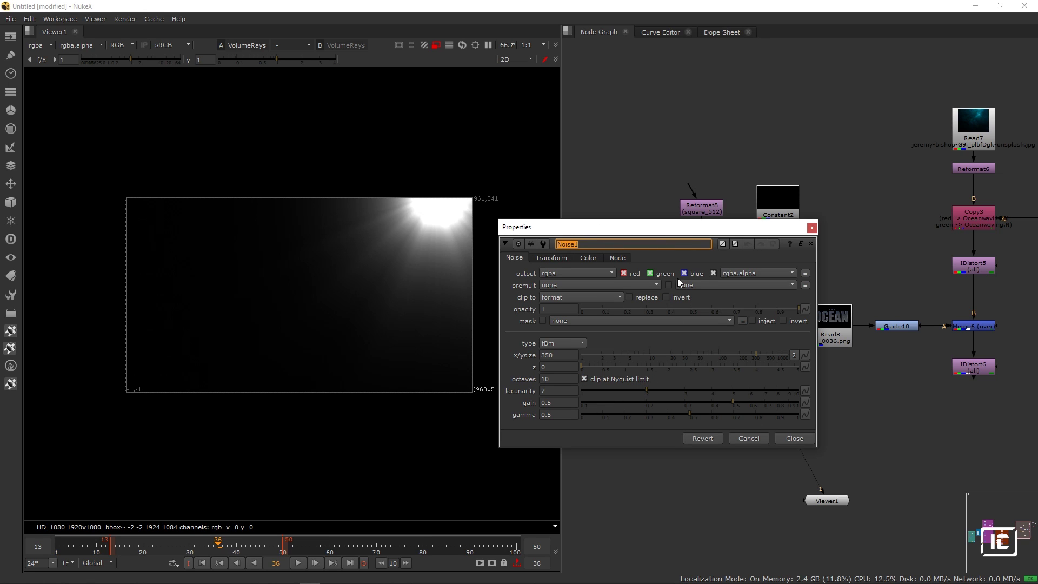
{"action": "left_click", "coordinate": [812, 227]}
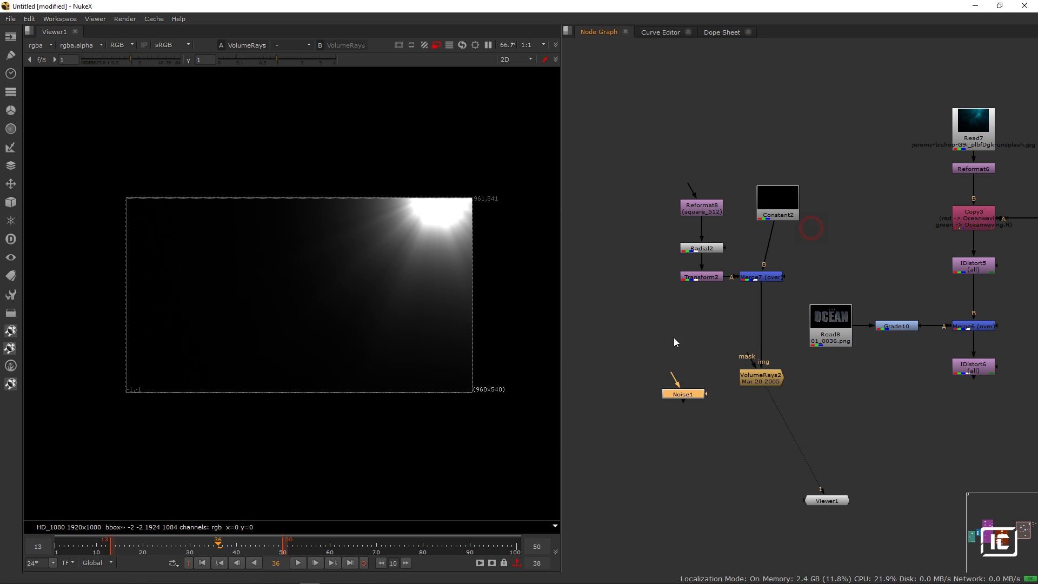
{"action": "key", "text": "1"}
Set the Noise to x/ysize 580, z 2.18, lacunarity 1.62, gain 0.56 and gamma 0.215.
{"action": "double_click", "coordinate": [675, 396]}
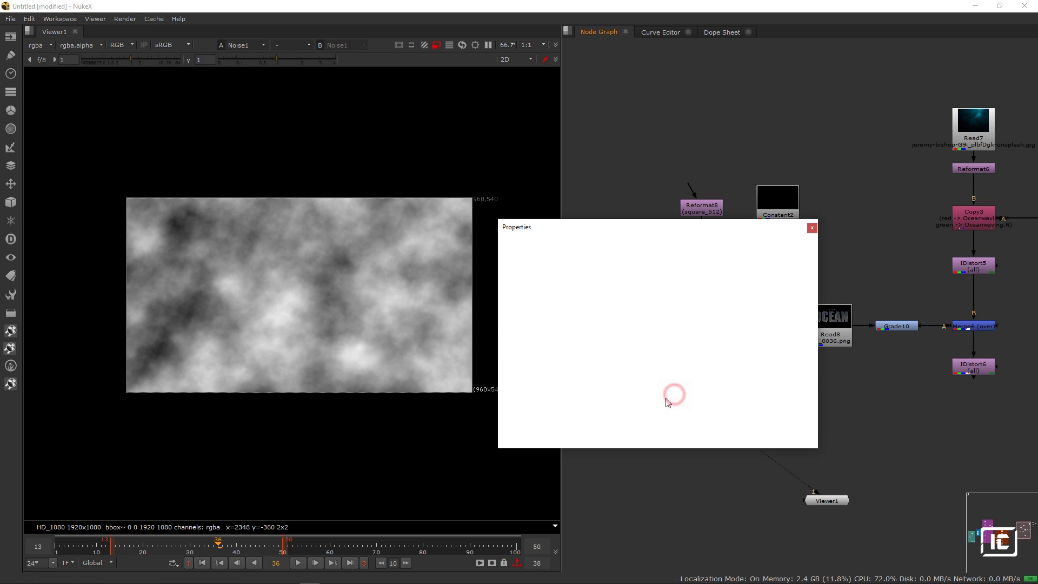
{"action": "left_click_drag", "start_coordinate": [677, 404], "coordinate": [653, 417]}
{"action": "left_click_drag", "start_coordinate": [711, 405], "coordinate": [722, 403]}
{"action": "left_click_drag", "start_coordinate": [659, 392], "coordinate": [627, 387]}
{"action": "mouse_move", "coordinate": [749, 355]}
{"action": "left_mouse_down"}
{"action": "mouse_move", "coordinate": [727, 354]}
{"action": "mouse_move", "coordinate": [764, 350]}
{"action": "left_mouse_up"}
{"action": "left_click_drag", "start_coordinate": [588, 366], "coordinate": [676, 359]}
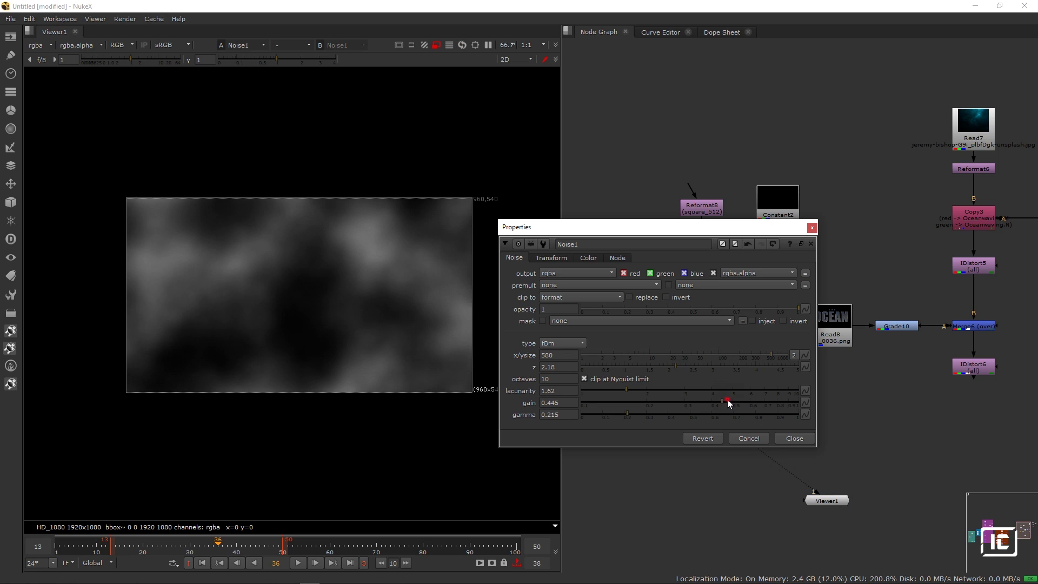
{"action": "left_click_drag", "start_coordinate": [729, 402], "coordinate": [745, 402]}
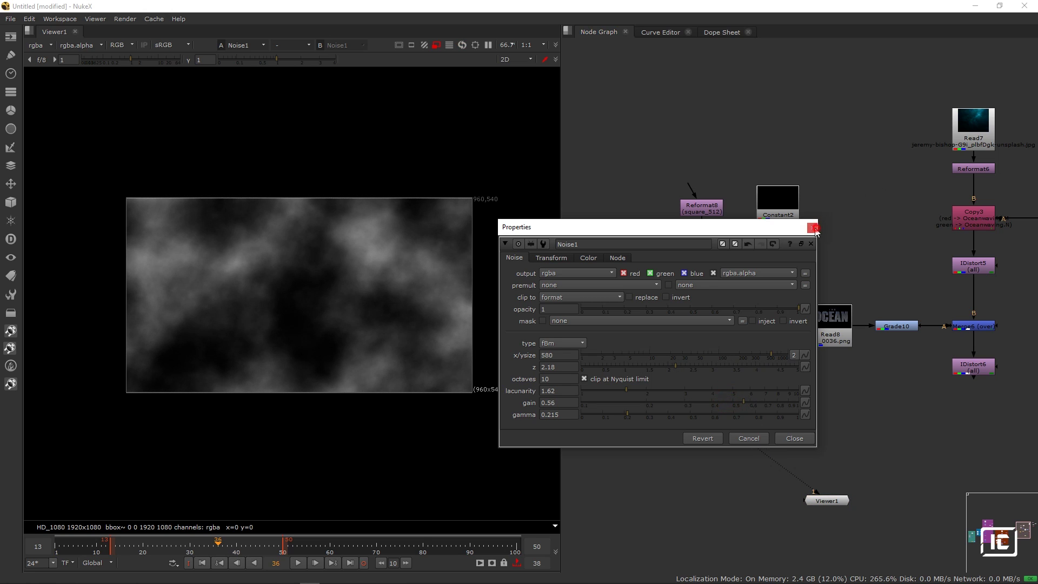
{"action": "left_click", "coordinate": [813, 227]}
Add a Merge below VolumeRays2 with VolumeRays2 as its B input and Noise1 as its A input, and view it.
{"action": "left_click", "coordinate": [753, 390]}
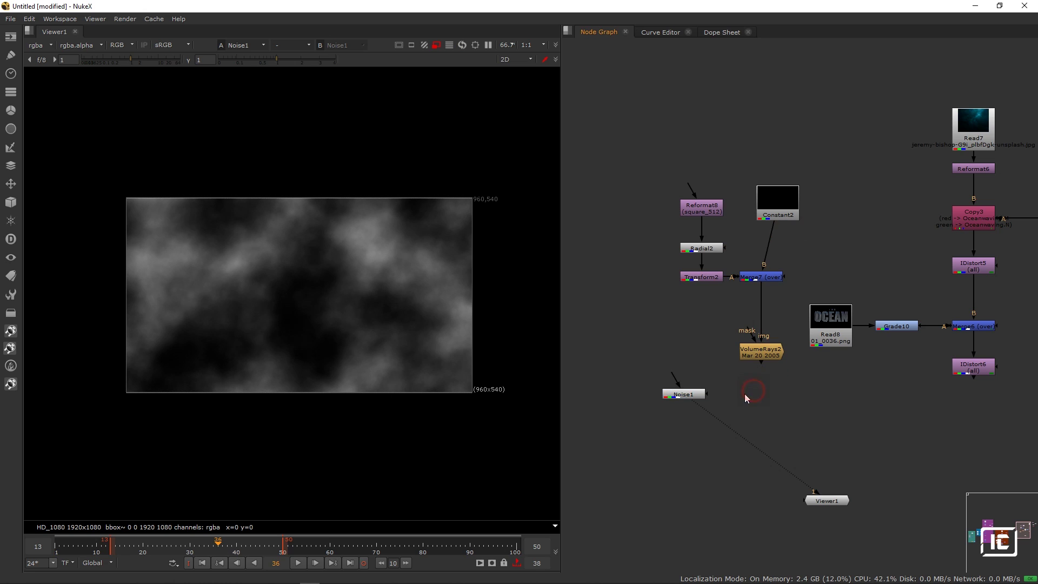
{"action": "key", "text": "m"}
{"action": "left_click_drag", "start_coordinate": [764, 386], "coordinate": [761, 363]}
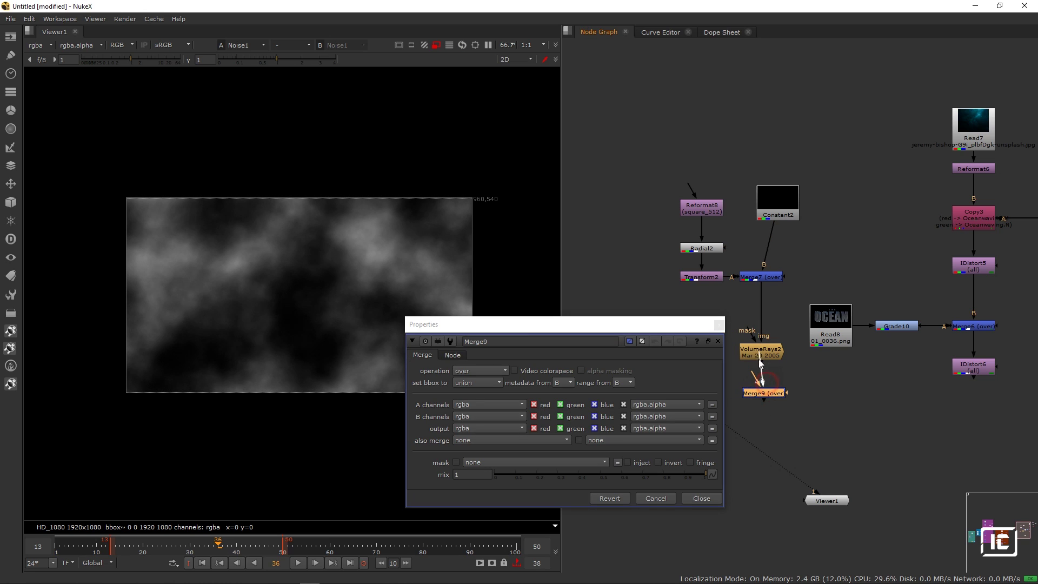
{"action": "left_click", "coordinate": [719, 324]}
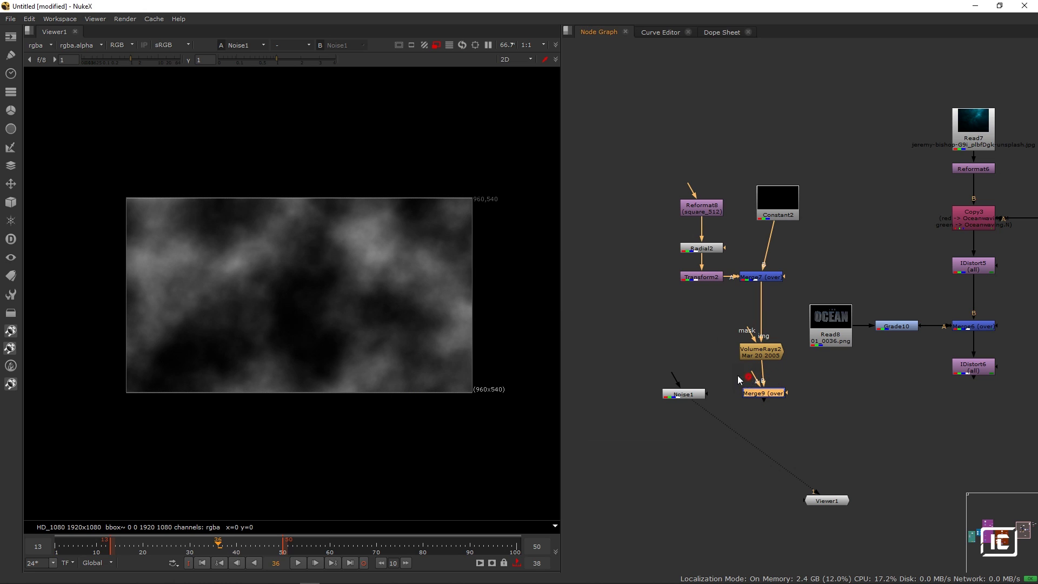
{"action": "left_click", "coordinate": [748, 377]}
{"action": "left_click_drag", "start_coordinate": [707, 388], "coordinate": [703, 391]}
{"action": "left_click", "coordinate": [752, 394]}
{"action": "key", "text": "1"}
Set the operation of the Merge combining Noise1 and VolumeRays2 to multiply.
{"action": "double_click", "coordinate": [756, 400]}
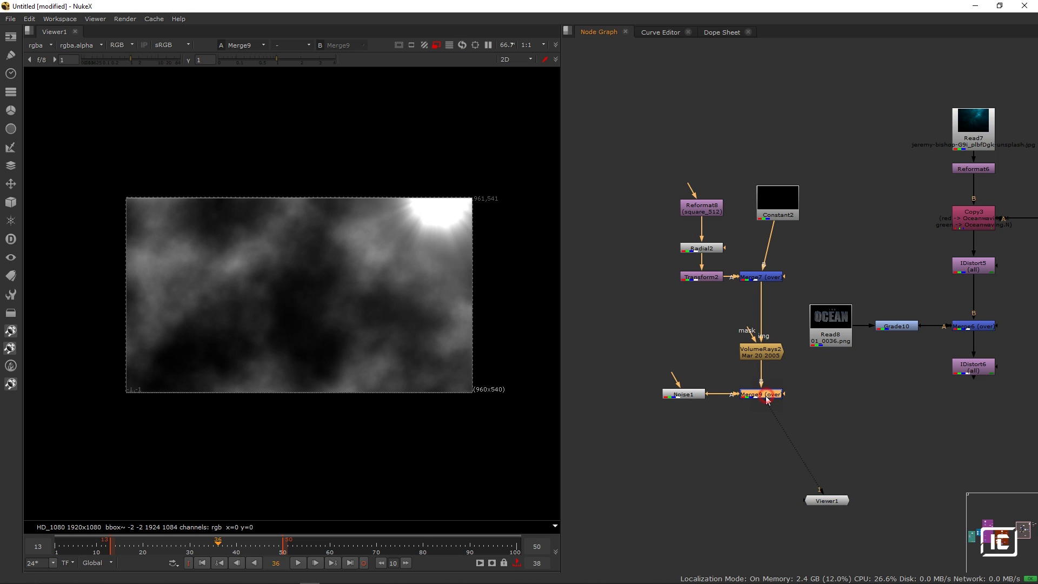
{"action": "left_click", "coordinate": [467, 372]}
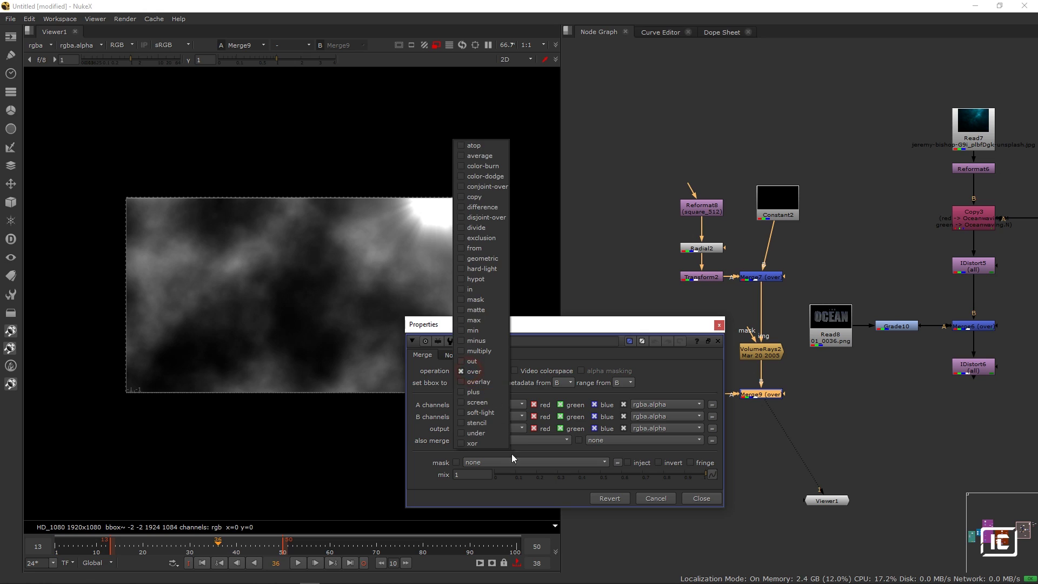
{"action": "left_click", "coordinate": [486, 347]}
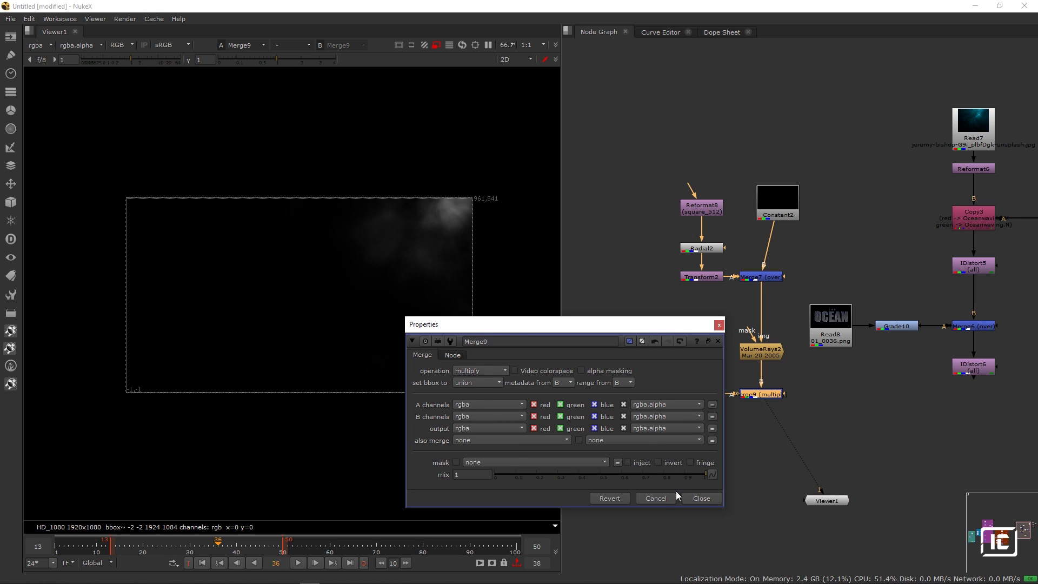
{"action": "left_click", "coordinate": [701, 499]}
Play back part of the frame range to check how the noise-multiplied rays move.
{"action": "left_click_drag", "start_coordinate": [218, 540], "coordinate": [181, 541]}
{"action": "left_click", "coordinate": [292, 564]}
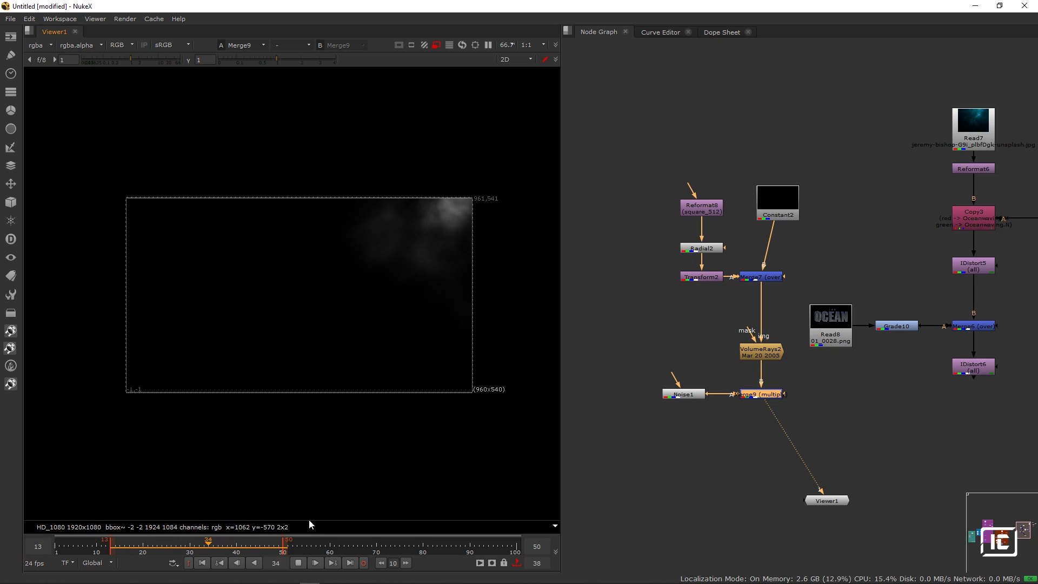
{"action": "left_click", "coordinate": [298, 564]}
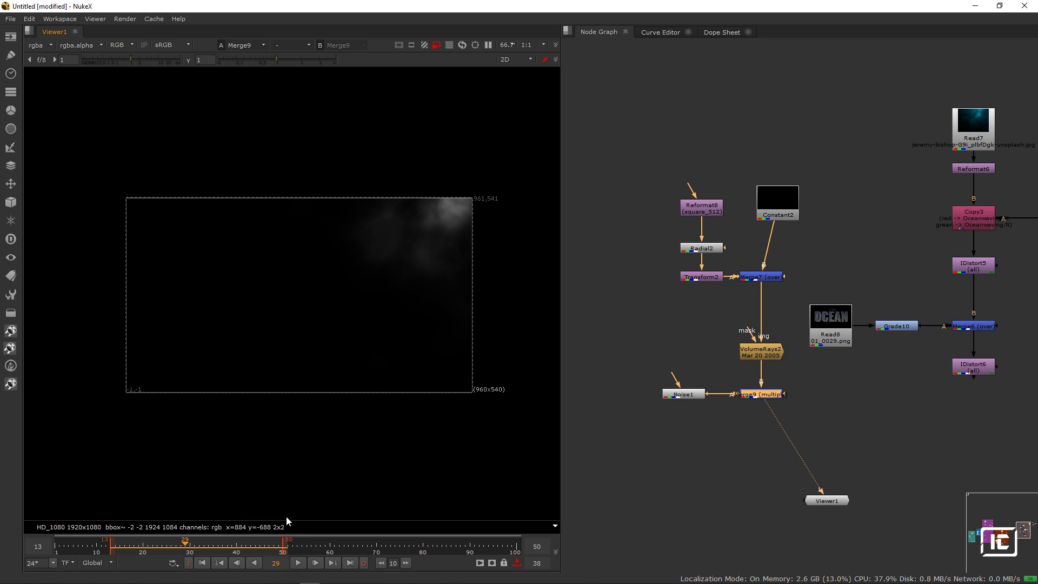
Disable Noise1, extract it and its Merge to an empty area above the graph, and align Constant2 above Merge7.
{"action": "left_click", "coordinate": [676, 394]}
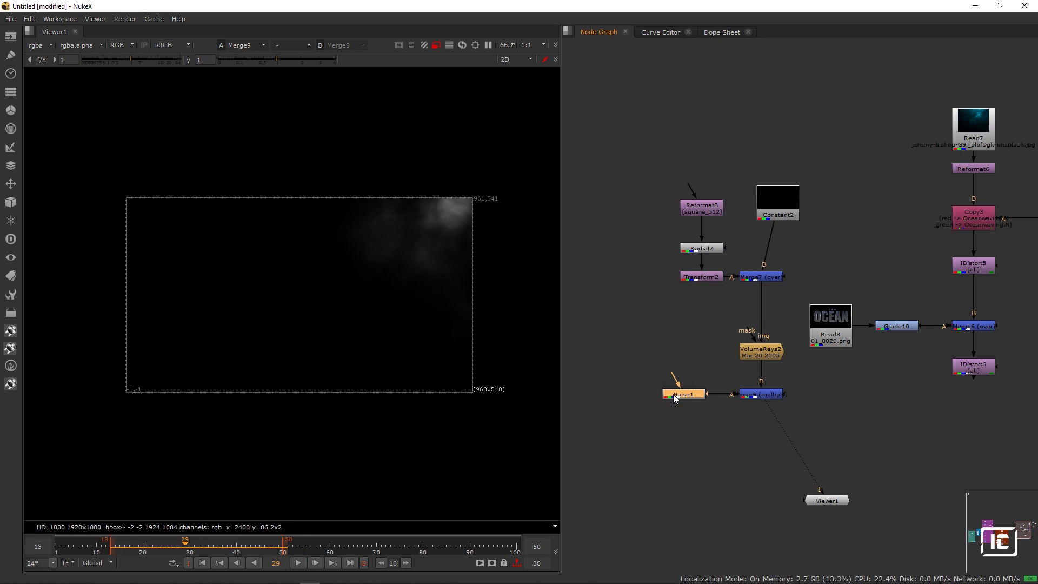
{"action": "key", "text": "d"}
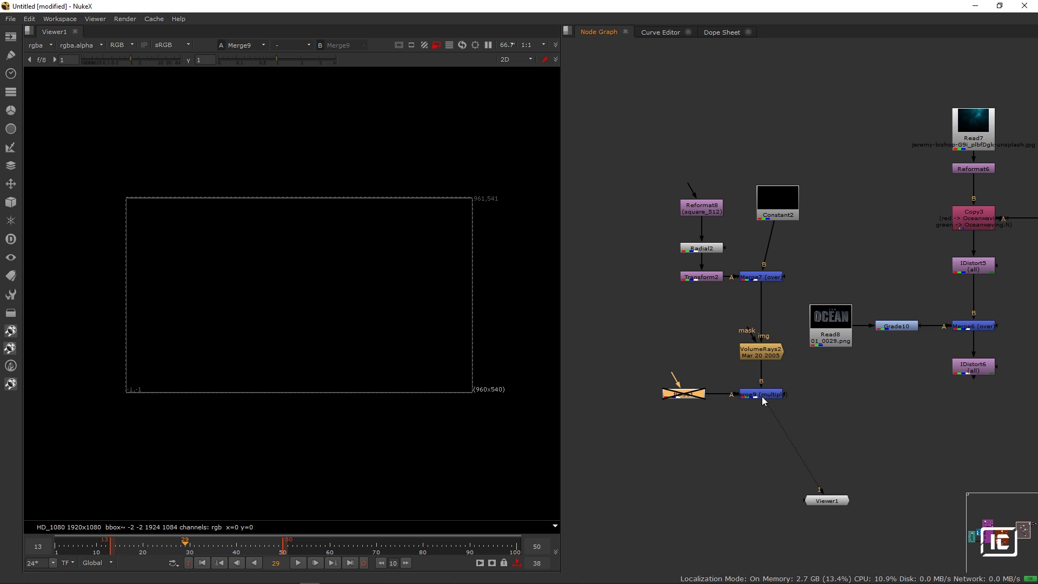
{"action": "left_click_drag", "start_coordinate": [799, 381], "coordinate": [627, 422]}
{"action": "key", "text": "ctrl+shift+x"}
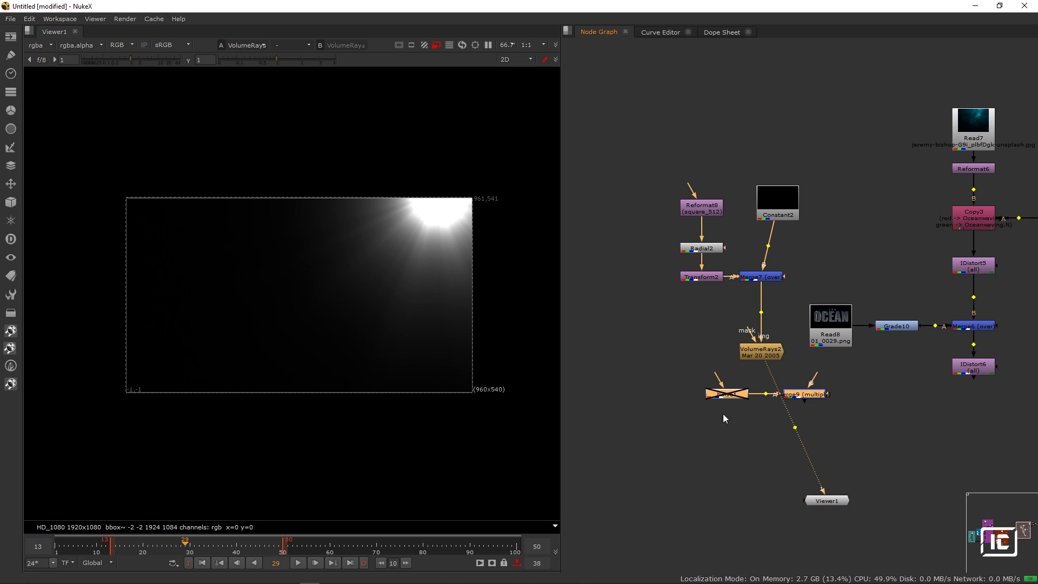
{"action": "left_click_drag", "start_coordinate": [790, 400], "coordinate": [802, 110]}
{"action": "left_click_drag", "start_coordinate": [778, 214], "coordinate": [761, 212]}
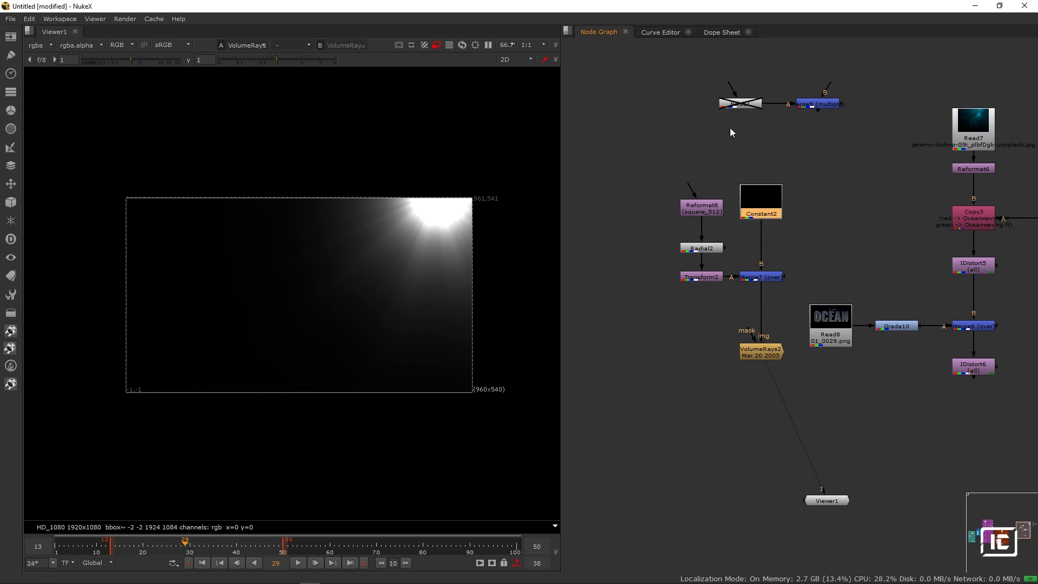
Set Transform2 to translate about 1564, 824 and scale about 0.615 to shrink the light source in the frame's upper-right corner.
{"action": "double_click", "coordinate": [762, 283]}
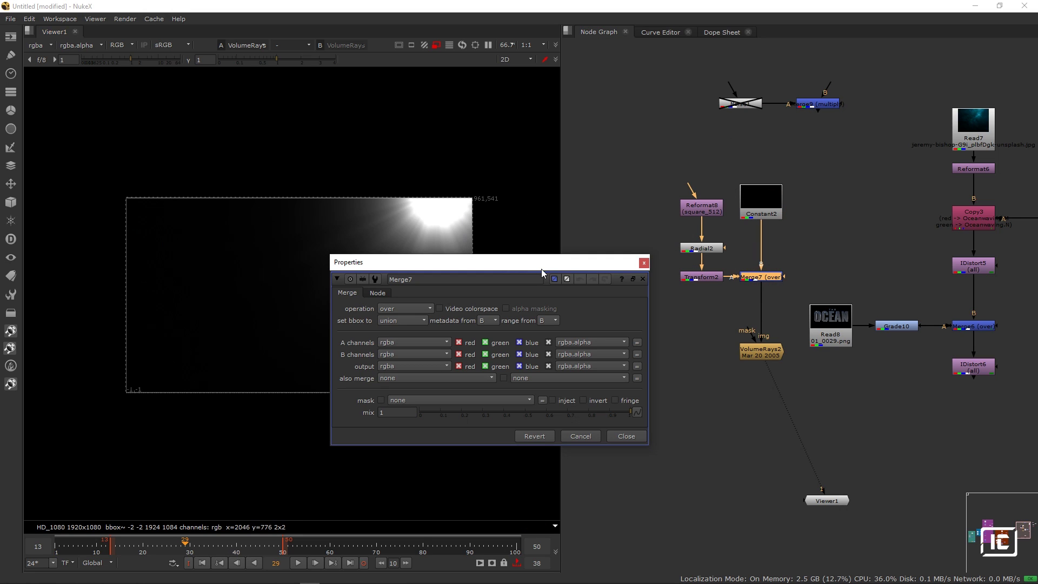
{"action": "left_click_drag", "start_coordinate": [566, 263], "coordinate": [643, 324]}
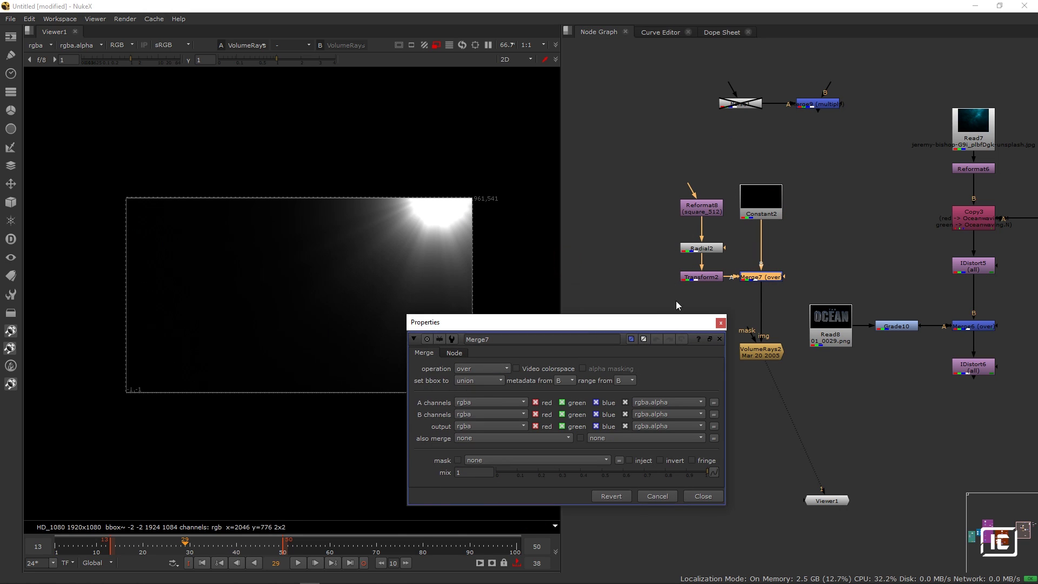
{"action": "double_click", "coordinate": [703, 279]}
{"action": "left_click_drag", "start_coordinate": [440, 196], "coordinate": [444, 217]}
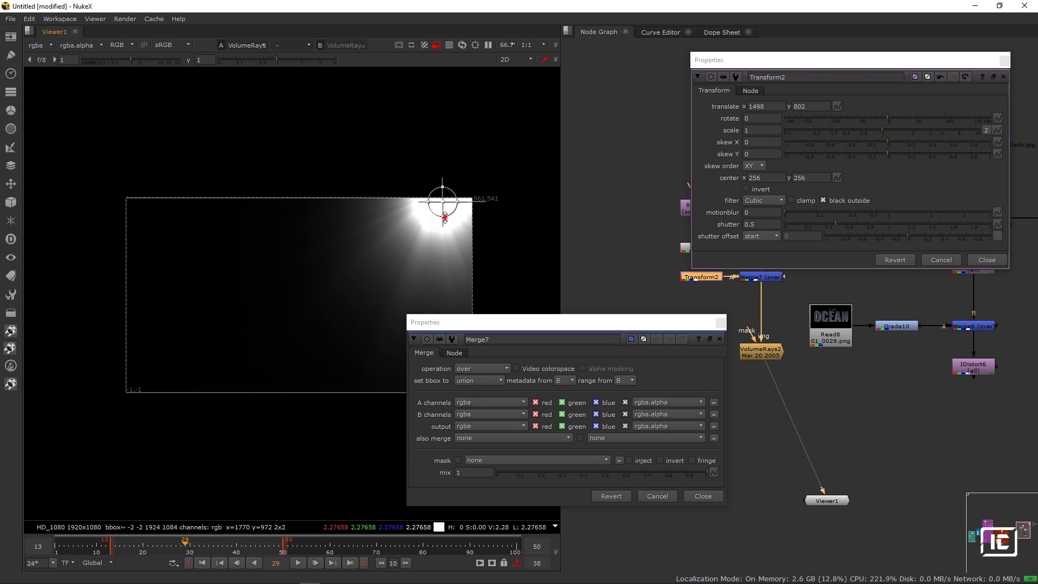
{"action": "left_click_drag", "start_coordinate": [454, 215], "coordinate": [453, 200]}
{"action": "left_click", "coordinate": [720, 339]}
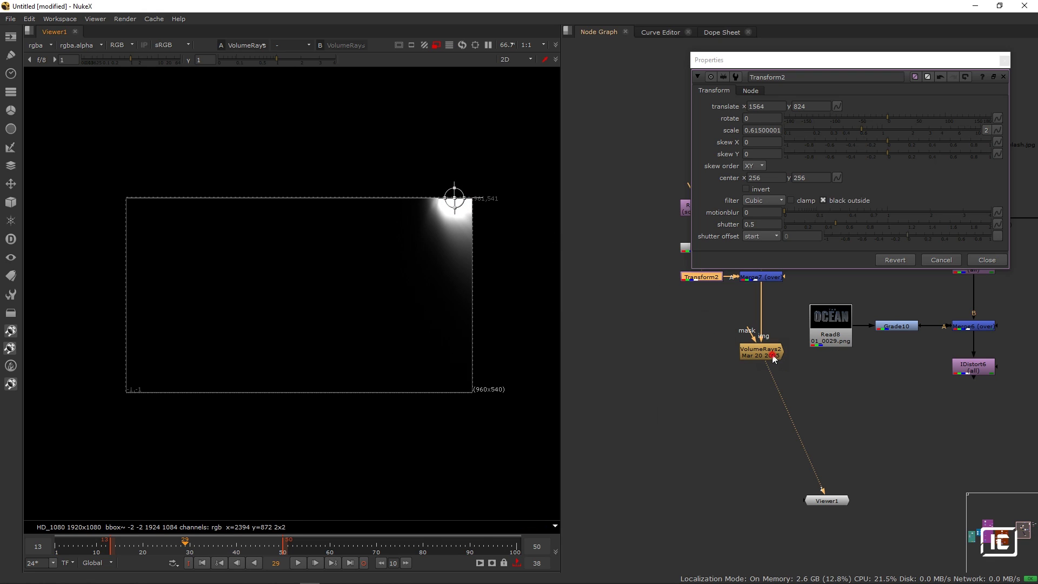
Set the VolumeRays2 Volumetrics Center to about 1910, 1244 and nudge the Transform2 source slightly left and down.
{"action": "double_click", "coordinate": [774, 359]}
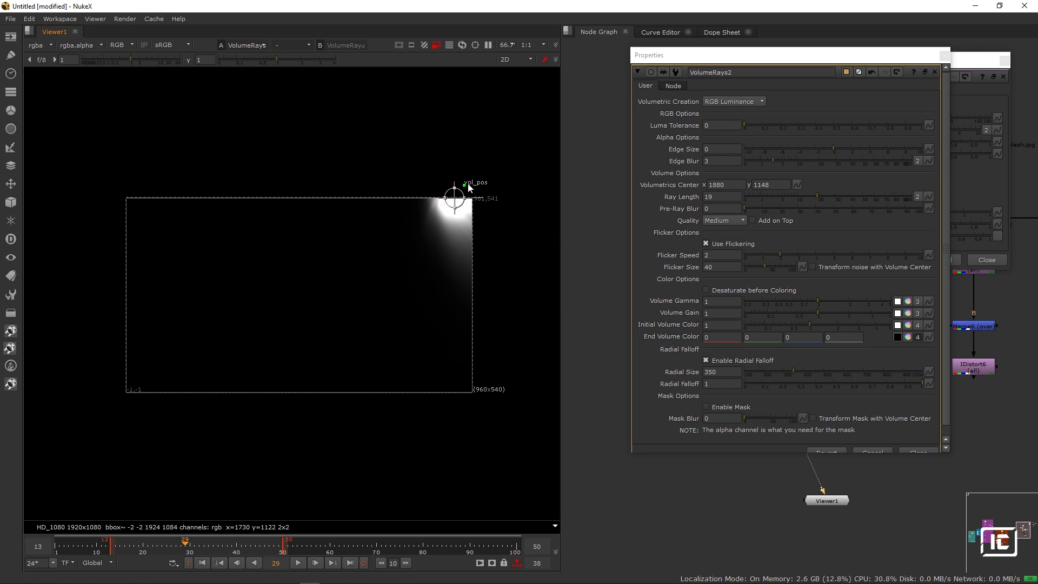
{"action": "mouse_move", "coordinate": [464, 184]}
{"action": "left_mouse_down"}
{"action": "mouse_move", "coordinate": [477, 169]}
{"action": "mouse_move", "coordinate": [455, 200]}
{"action": "left_mouse_up"}
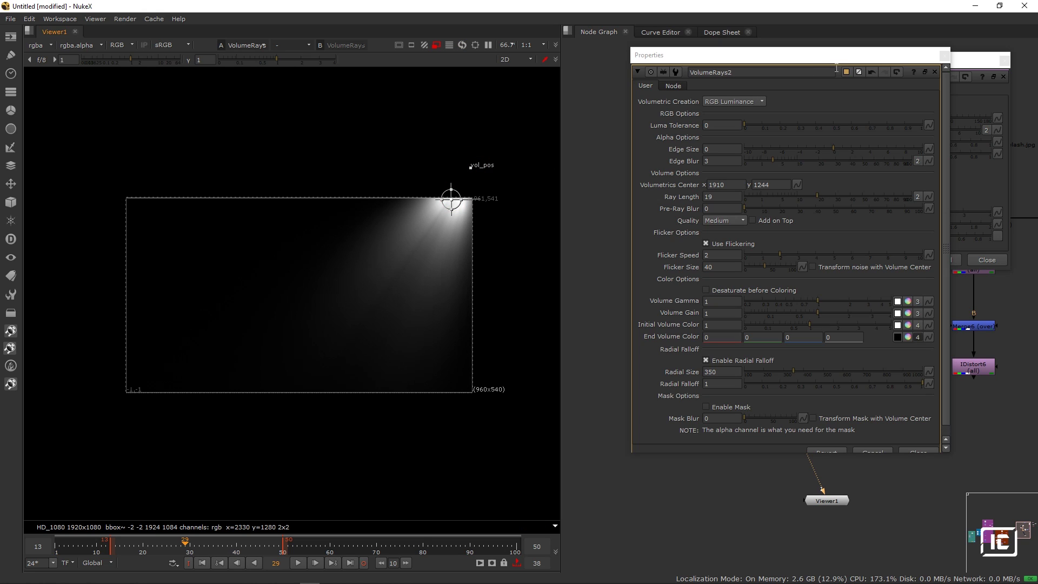
{"action": "left_click", "coordinate": [945, 57]}
{"action": "left_click", "coordinate": [1002, 60]}
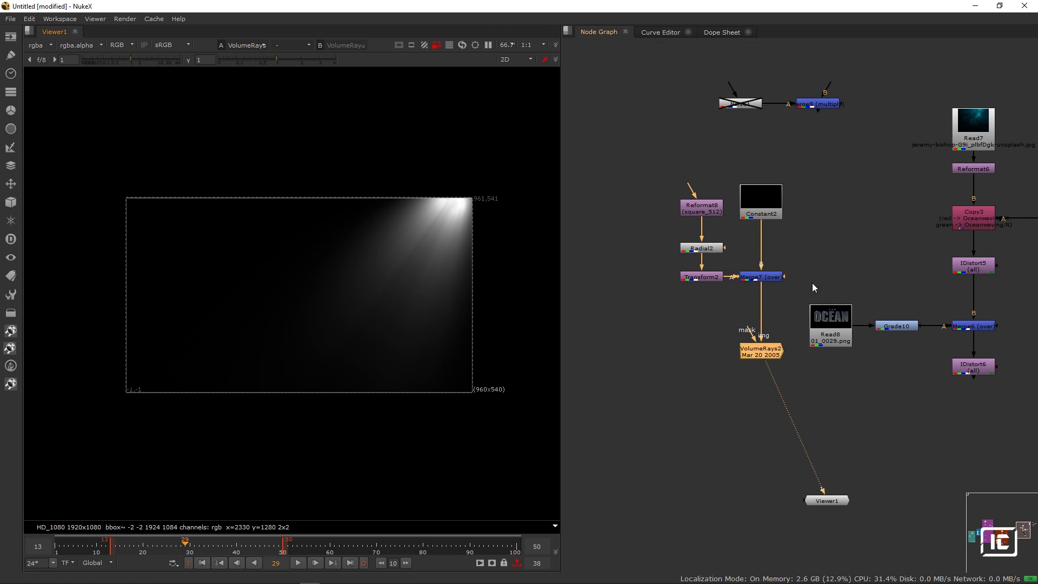
Move the light-ray branch down beside the OCEAN title's Read node and place the Viewer directly beneath VolumeRays2.
{"action": "scroll", "coordinate": [827, 303], "scroll_direction": "down", "scroll_amount": 3}
{"action": "left_click_drag", "start_coordinate": [830, 415], "coordinate": [796, 447]}
{"action": "left_click_drag", "start_coordinate": [708, 224], "coordinate": [725, 374]}
{"action": "left_click_drag", "start_coordinate": [685, 408], "coordinate": [694, 459]}
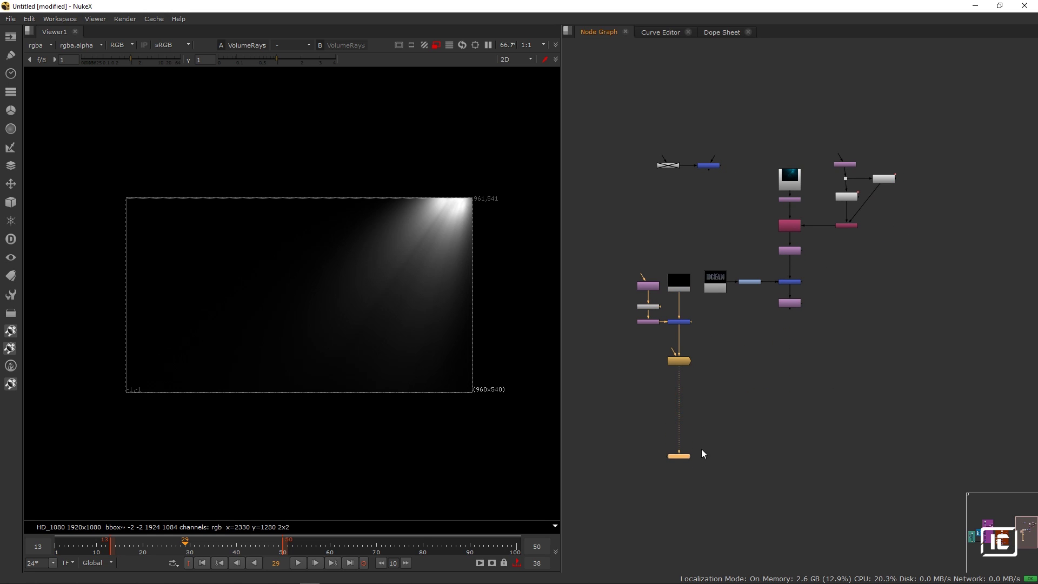
Add a Merge below IDistort6 with IDistort6 as its B input and VolumeRays2 as its A input, and view the composite.
{"action": "left_click", "coordinate": [761, 398]}
{"action": "key", "text": "m"}
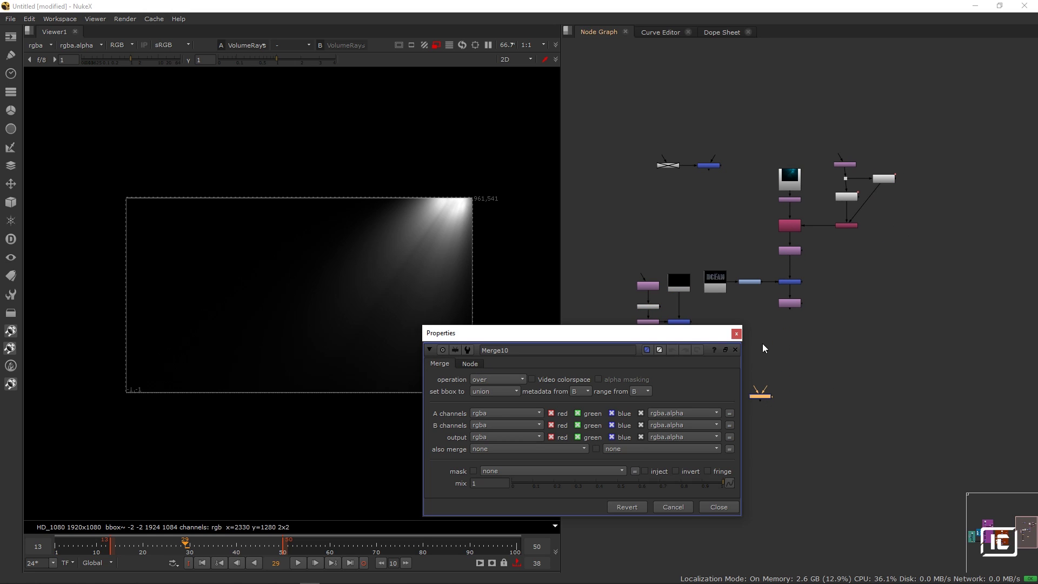
{"action": "scroll", "coordinate": [777, 379], "scroll_direction": "up", "scroll_amount": 5}
{"action": "scroll", "coordinate": [801, 372], "scroll_direction": "down", "scroll_amount": 1}
{"action": "left_click_drag", "start_coordinate": [838, 353], "coordinate": [924, 309]}
{"action": "left_click", "coordinate": [736, 334]}
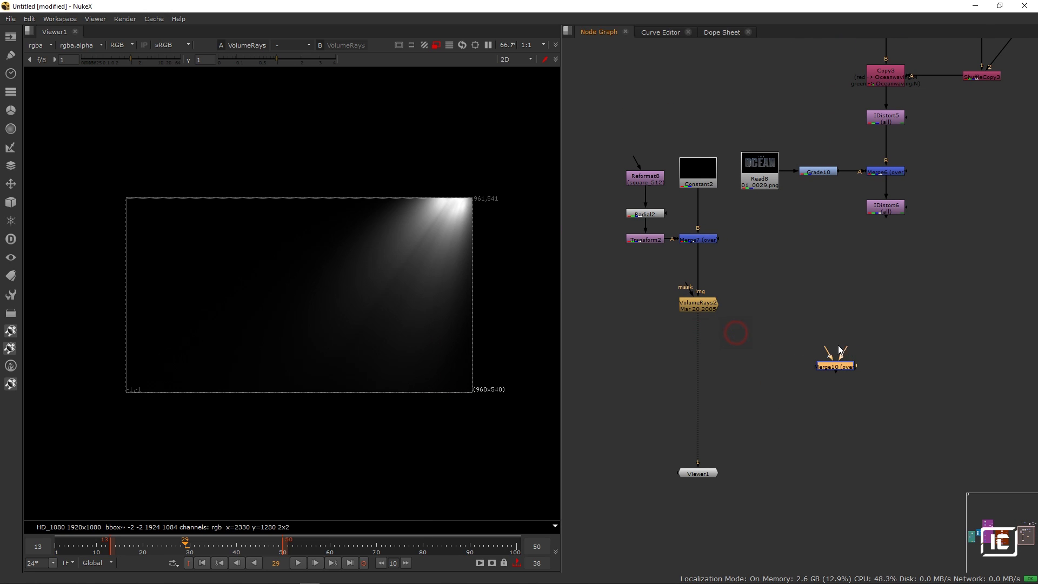
{"action": "left_click_drag", "start_coordinate": [862, 334], "coordinate": [885, 211]}
{"action": "left_click_drag", "start_coordinate": [838, 366], "coordinate": [750, 357]}
{"action": "left_click_drag", "start_coordinate": [700, 394], "coordinate": [706, 307]}
{"action": "left_click_drag", "start_coordinate": [697, 452], "coordinate": [695, 433]}
{"action": "left_click_drag", "start_coordinate": [740, 349], "coordinate": [865, 309]}
Set the VolumeRays2 Ray Length to 38.5 and its Volumetrics Center to about 1874, 1178.
{"action": "double_click", "coordinate": [696, 310]}
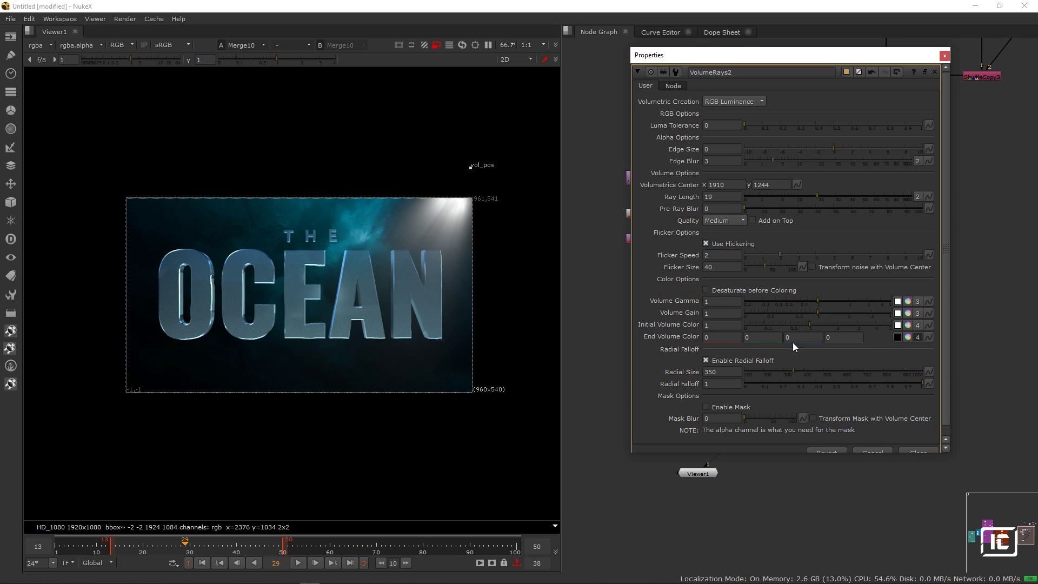
{"action": "left_click_drag", "start_coordinate": [824, 193], "coordinate": [848, 195]}
{"action": "left_click_drag", "start_coordinate": [472, 166], "coordinate": [467, 178]}
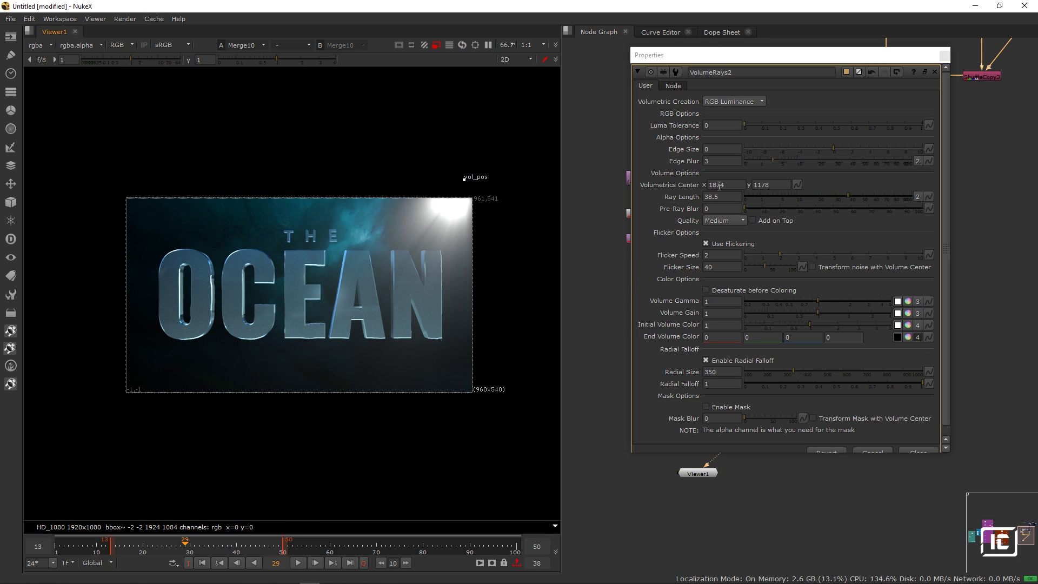
{"action": "left_click", "coordinate": [941, 56]}
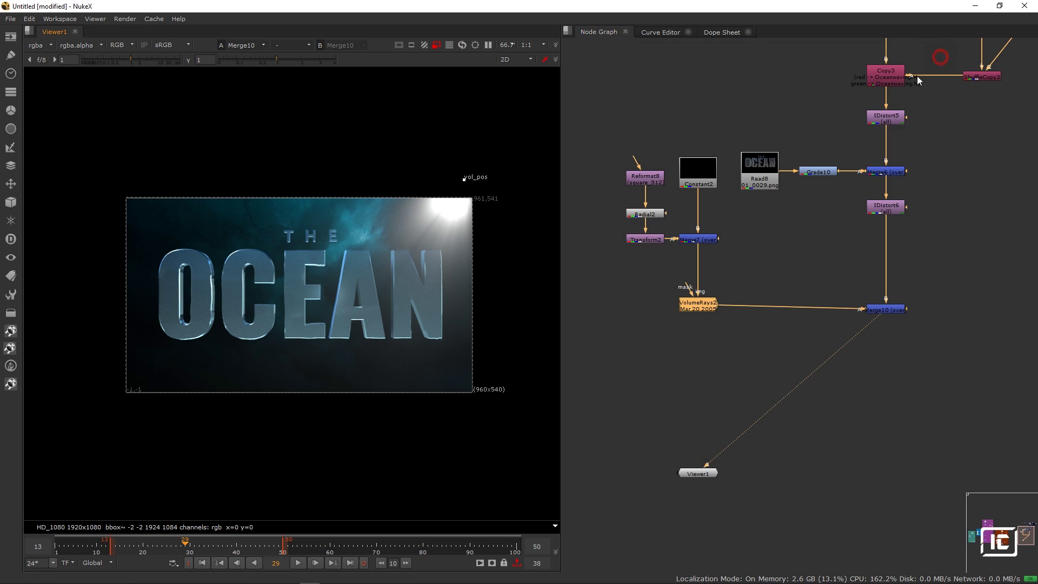
Insert a copy of Grade10 between VolumeRays2 and Merge10, and place the Viewer below Merge10.
{"action": "left_click", "coordinate": [822, 173]}
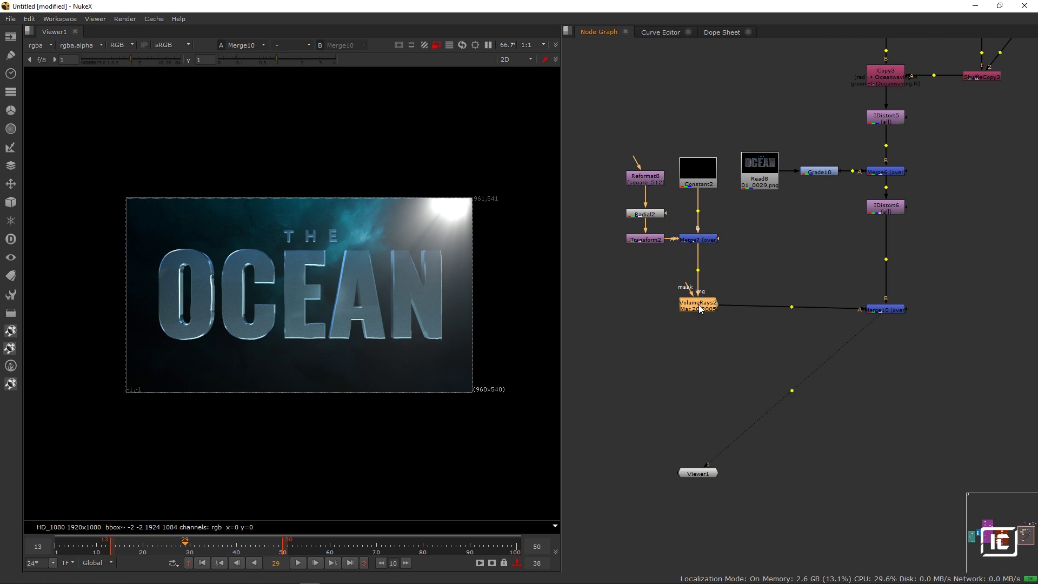
{"action": "key", "text": "g"}
{"action": "left_click_drag", "start_coordinate": [709, 321], "coordinate": [771, 307]}
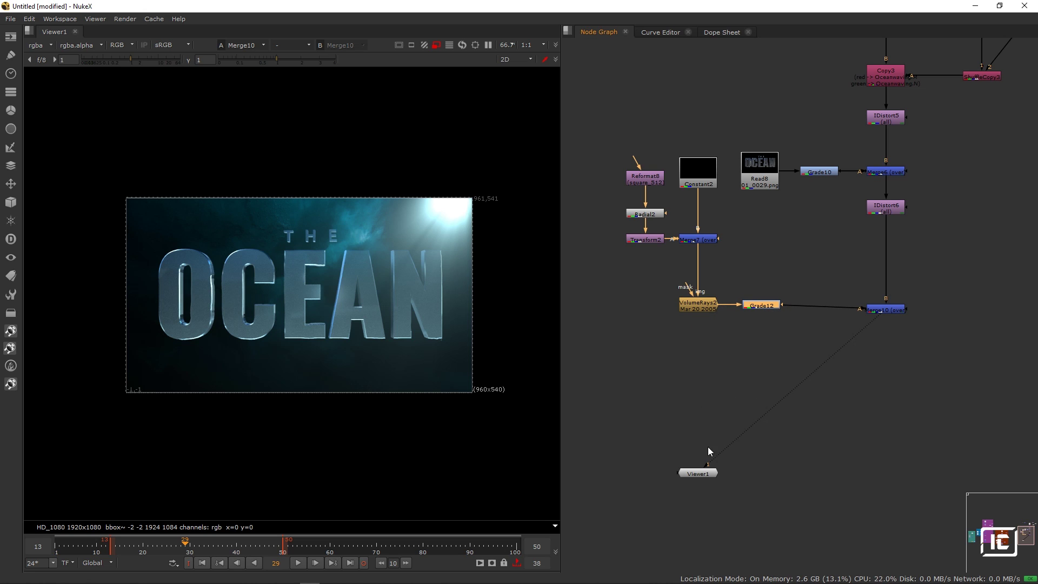
{"action": "left_click_drag", "start_coordinate": [695, 474], "coordinate": [883, 484]}
Insert a ColorCorrect node between Merge10 and the Viewer, keeping its properties clear of the viewed image.
{"action": "left_click_drag", "start_coordinate": [920, 421], "coordinate": [819, 402]}
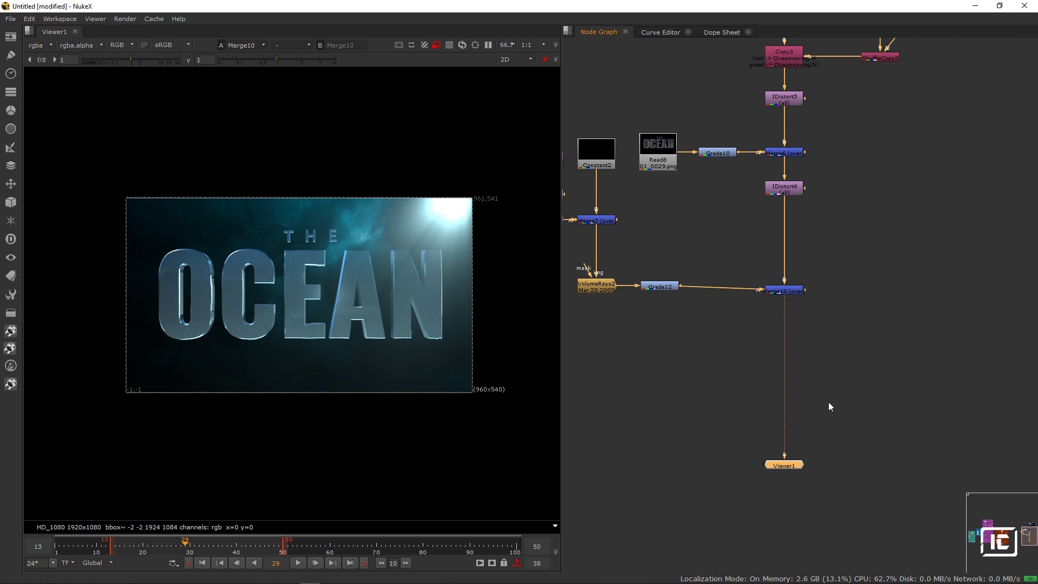
{"action": "key", "text": "c"}
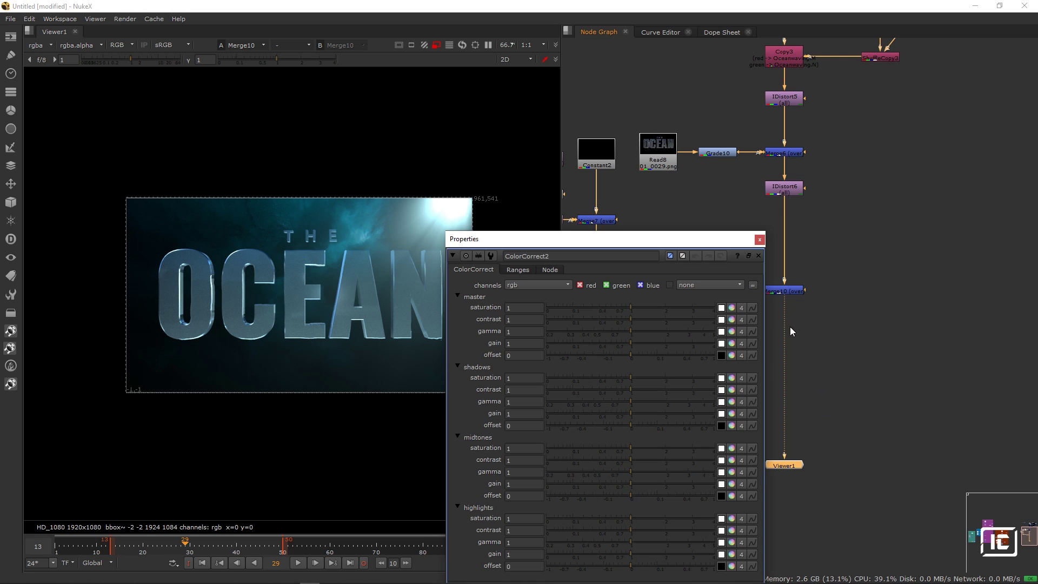
{"action": "left_click_drag", "start_coordinate": [795, 408], "coordinate": [788, 341]}
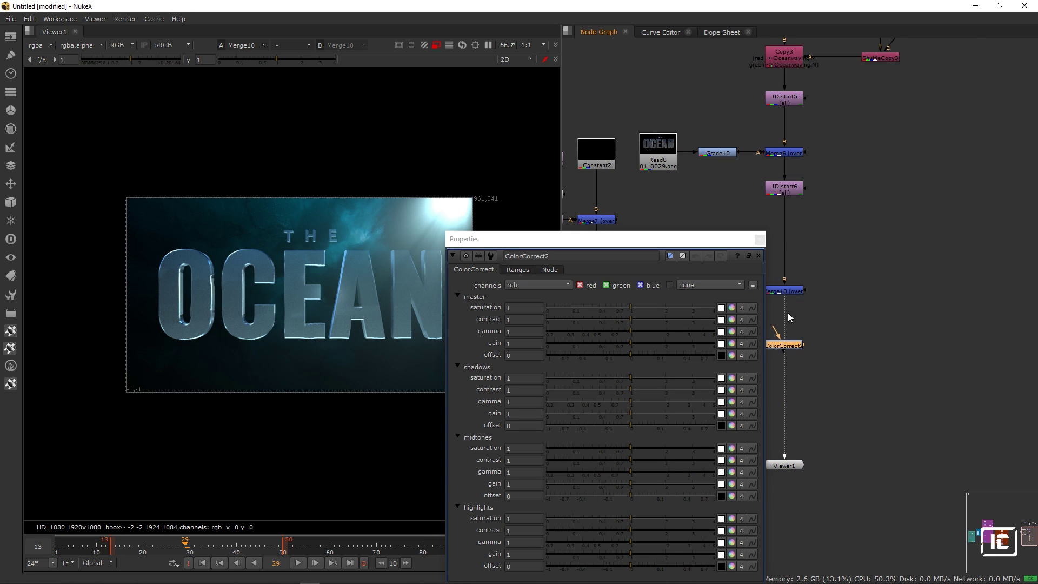
{"action": "left_click_drag", "start_coordinate": [630, 241], "coordinate": [816, 125]}
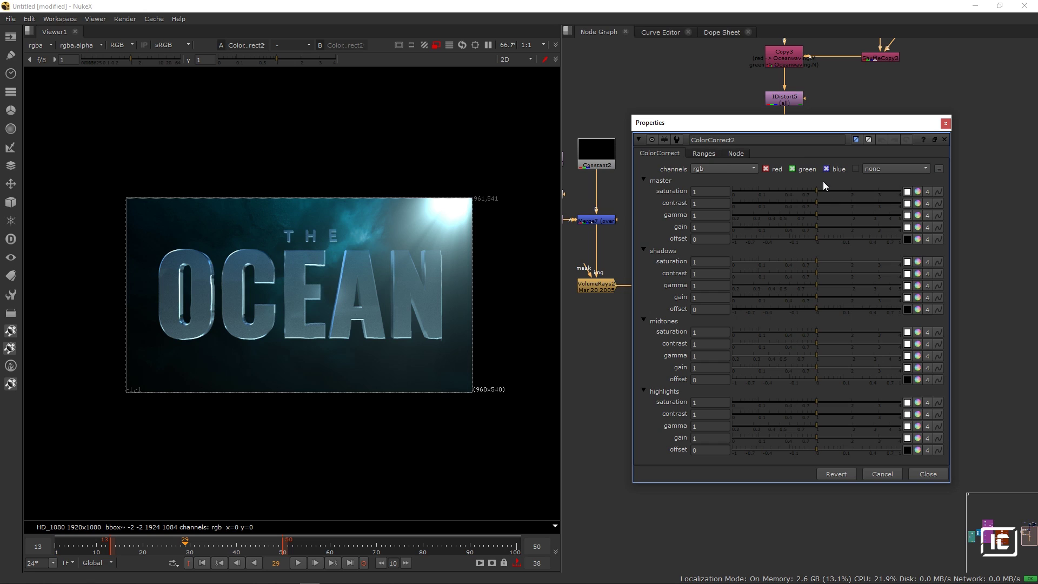
Set the ColorCorrect master saturation to 1.34 and gamma to 0.83, and the midtones saturation to 1.12 and contrast to 0.82.
{"action": "left_click_drag", "start_coordinate": [816, 193], "coordinate": [835, 190]}
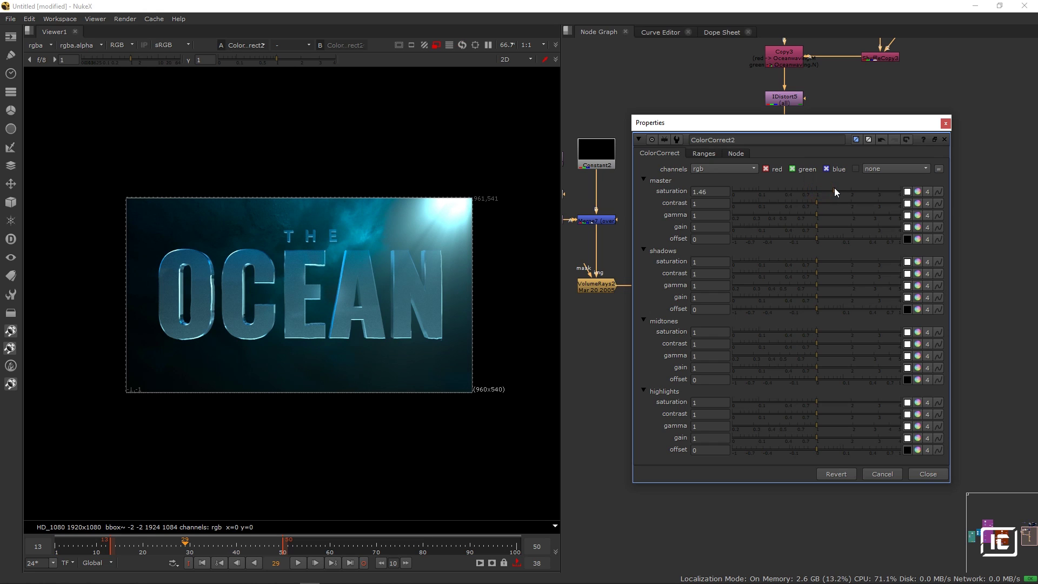
{"action": "left_click_drag", "start_coordinate": [816, 215], "coordinate": [807, 215]}
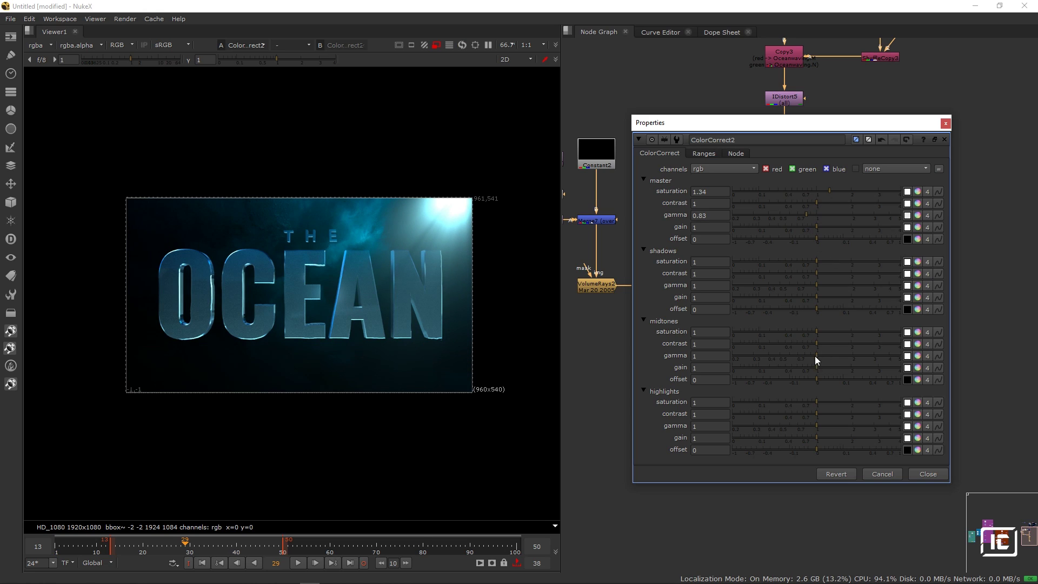
{"action": "left_click_drag", "start_coordinate": [817, 331], "coordinate": [810, 344]}
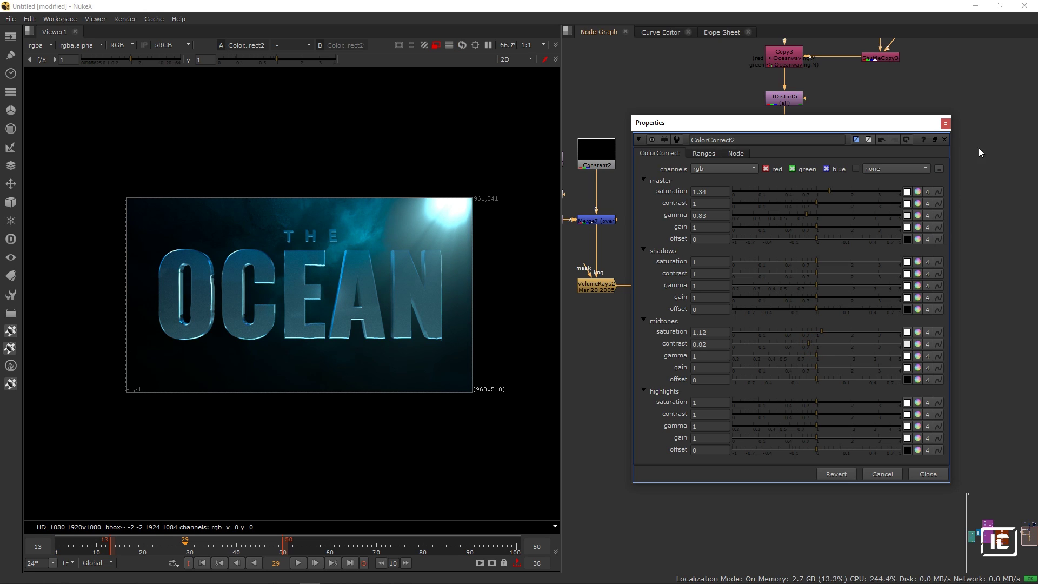
{"action": "left_click", "coordinate": [946, 123]}
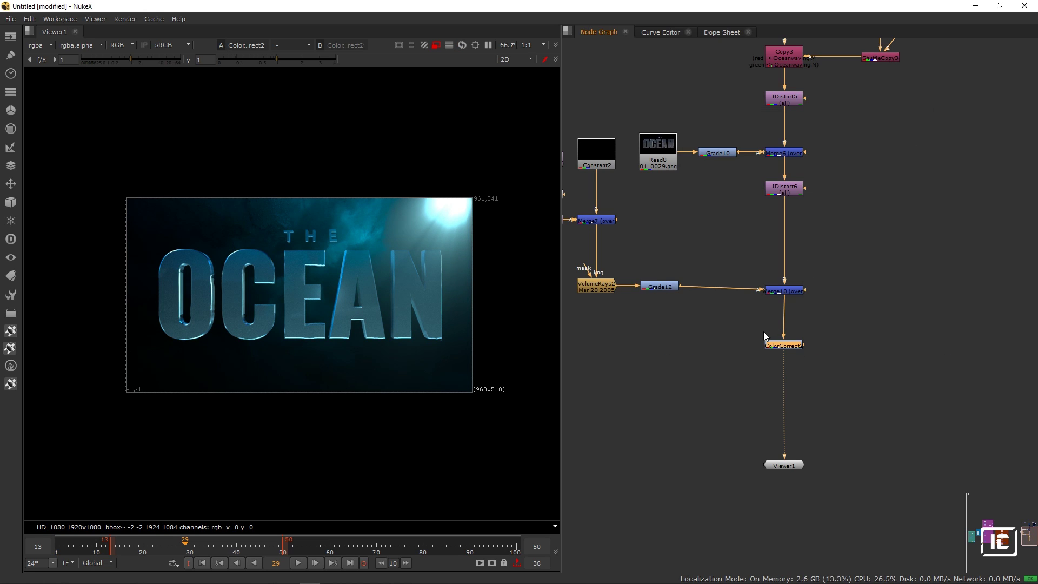
Play back the color-corrected OCEAN composite over the frame range and stop the playback.
{"action": "left_click", "coordinate": [298, 563]}
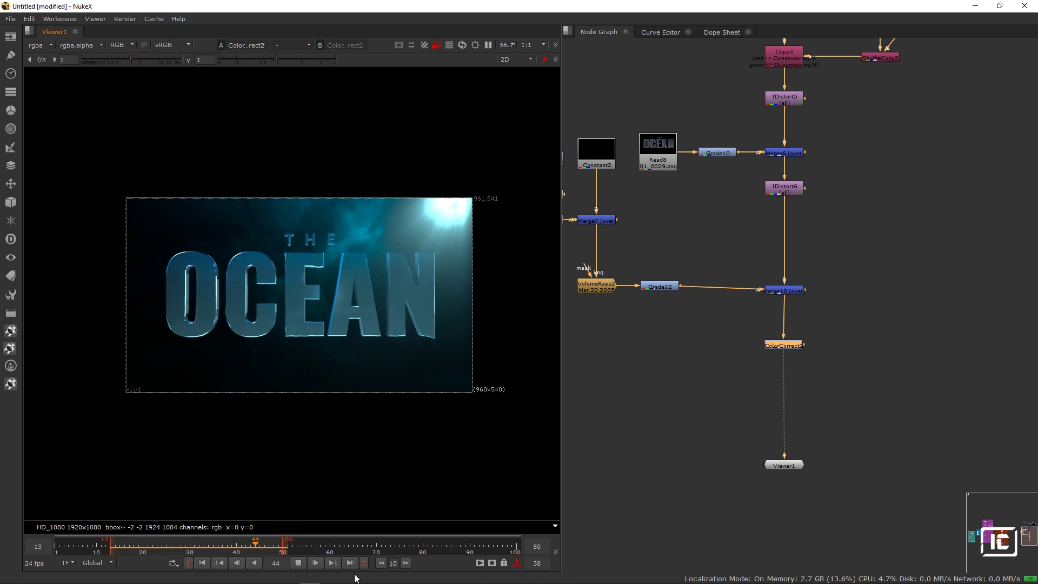
{"action": "left_click", "coordinate": [298, 562]}
View the output of IDistort4 in the orange backdrop group and examine the Merge4 multiply setup feeding it.
{"action": "left_click_drag", "start_coordinate": [790, 272], "coordinate": [821, 276]}
{"action": "scroll", "coordinate": [768, 292], "scroll_direction": "down", "scroll_amount": 1}
{"action": "scroll", "coordinate": [734, 288], "scroll_direction": "down", "scroll_amount": 2}
{"action": "left_click_drag", "start_coordinate": [734, 288], "coordinate": [919, 259]}
{"action": "left_click_drag", "start_coordinate": [632, 288], "coordinate": [850, 248]}
{"action": "left_click", "coordinate": [723, 390]}
{"action": "key", "text": "1"}
{"action": "left_click", "coordinate": [598, 391]}
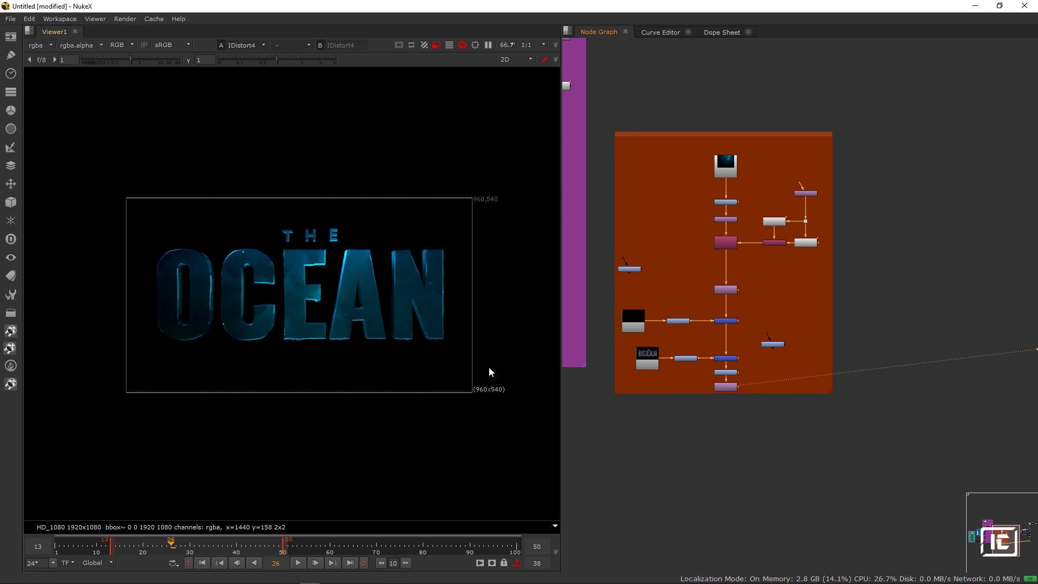
{"action": "scroll", "coordinate": [720, 369], "scroll_direction": "up", "scroll_amount": 6}
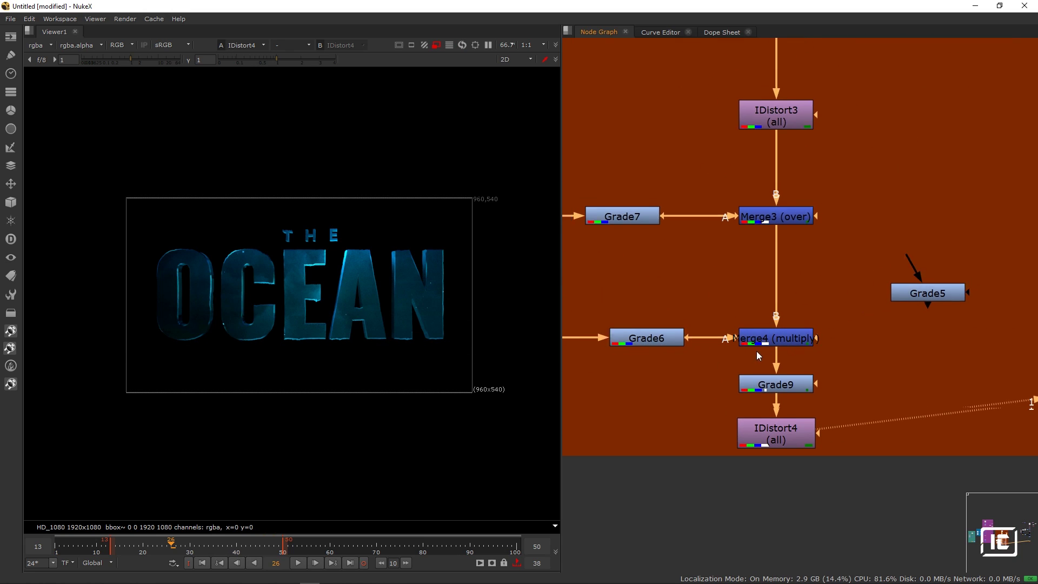
Paste a duplicate of the volume-rays title node tree in an empty graph area and view the duplicate's ColorCorrect node.
{"action": "scroll", "coordinate": [770, 350], "scroll_direction": "down", "scroll_amount": 7}
{"action": "left_click_drag", "start_coordinate": [949, 344], "coordinate": [662, 334]}
{"action": "left_click_drag", "start_coordinate": [911, 329], "coordinate": [721, 373]}
{"action": "left_click_drag", "start_coordinate": [847, 277], "coordinate": [861, 331]}
{"action": "left_click_drag", "start_coordinate": [934, 88], "coordinate": [615, 360]}
{"action": "left_click_drag", "start_coordinate": [733, 96], "coordinate": [623, 157]}
{"action": "left_click_drag", "start_coordinate": [1020, 197], "coordinate": [842, 208]}
{"action": "left_click", "coordinate": [908, 142]}
{"action": "key", "text": "ctrl+v"}
{"action": "left_click_drag", "start_coordinate": [964, 156], "coordinate": [736, 263]}
{"action": "left_click", "coordinate": [782, 351]}
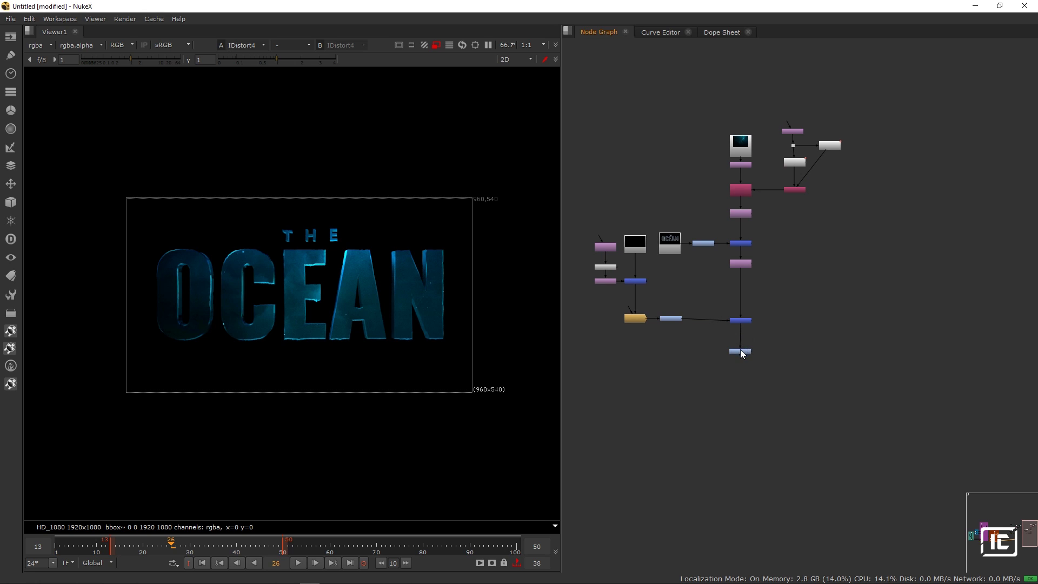
{"action": "left_click", "coordinate": [742, 352]}
{"action": "key", "text": "1"}
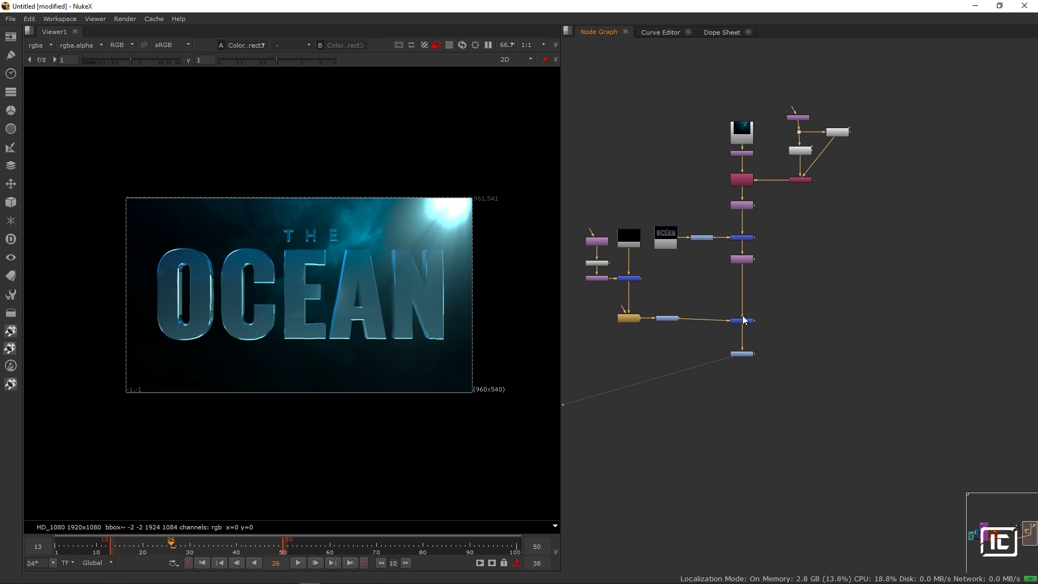
Set the Merge13 operation to multiply.
{"action": "scroll", "coordinate": [728, 329], "scroll_direction": "up", "scroll_amount": 5}
{"action": "double_click", "coordinate": [783, 318]}
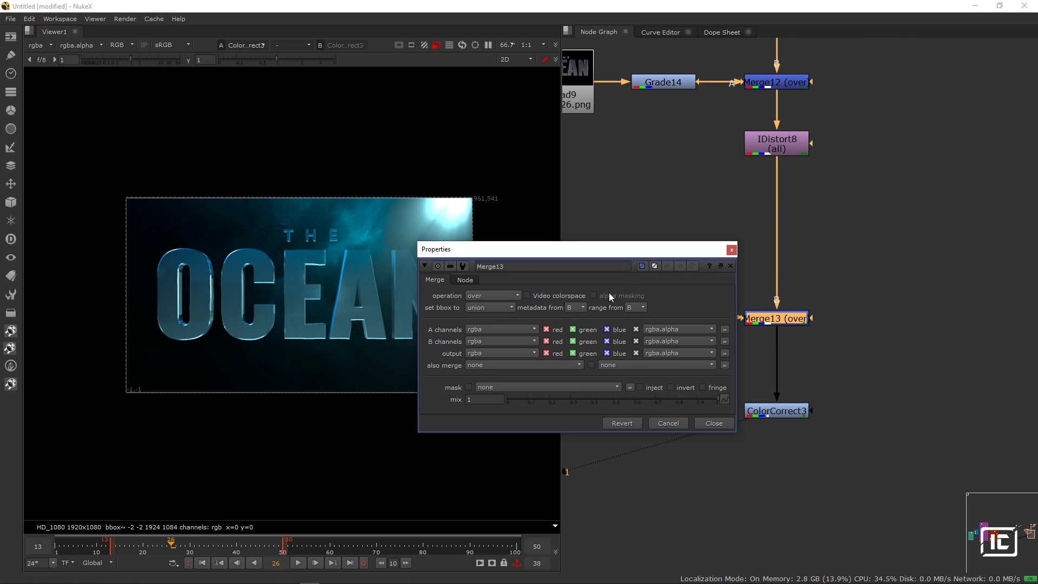
{"action": "left_click", "coordinate": [481, 297]}
{"action": "left_click", "coordinate": [493, 277]}
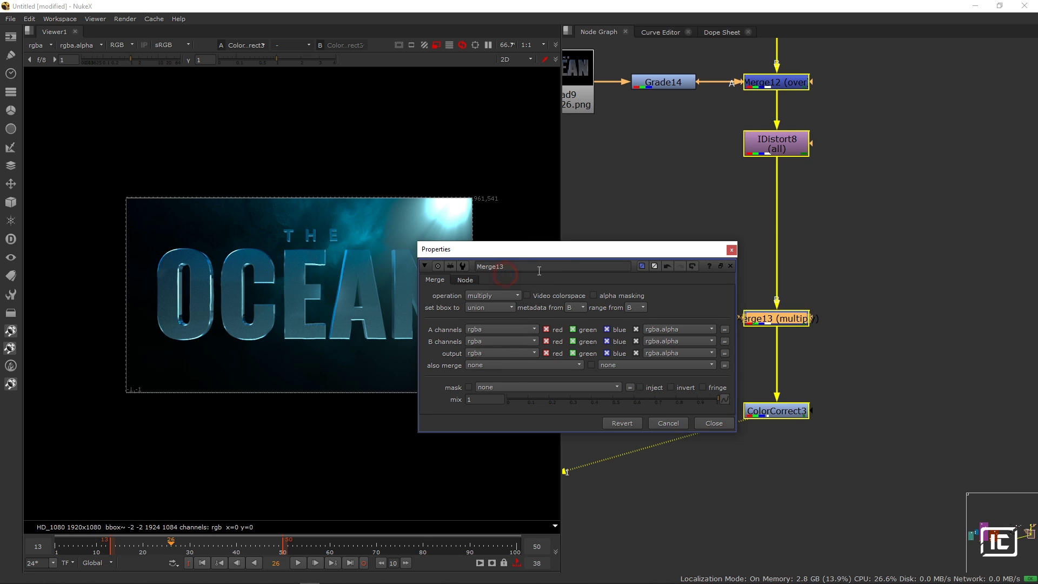
{"action": "left_click", "coordinate": [732, 249]}
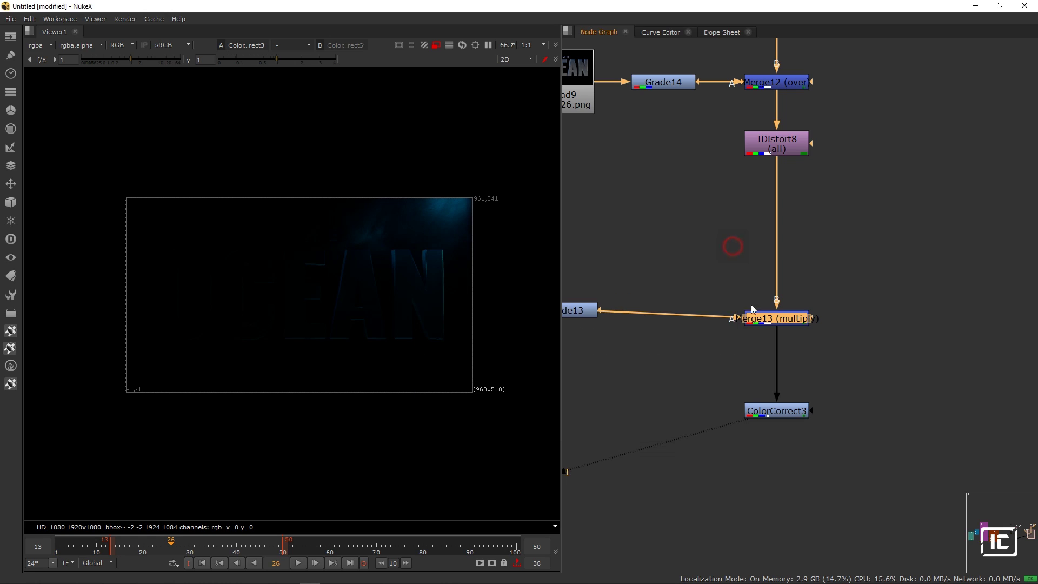
{"action": "left_click_drag", "start_coordinate": [767, 318], "coordinate": [872, 308]}
{"action": "double_click", "coordinate": [675, 299]}
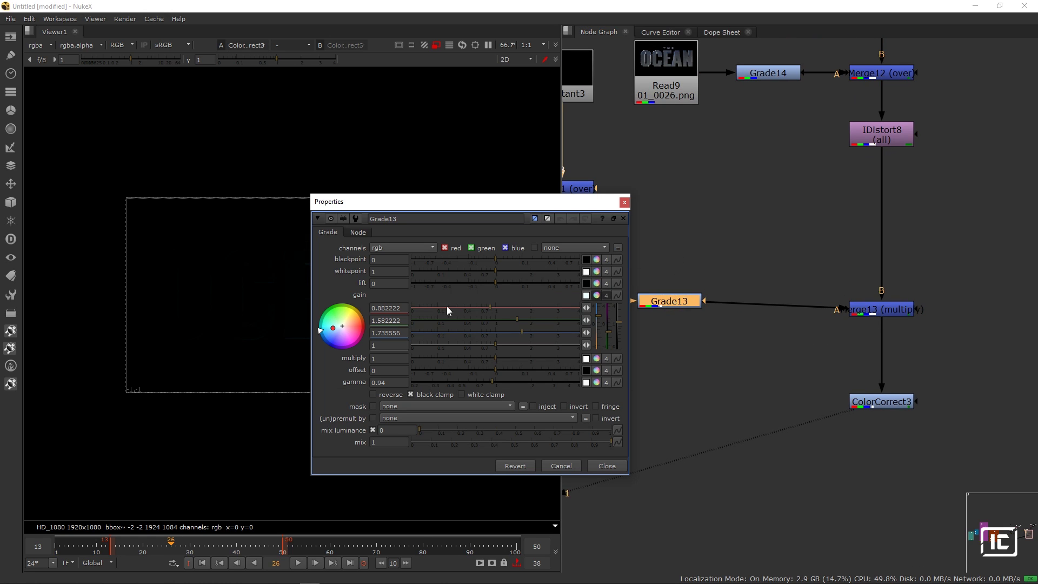
{"action": "left_click_drag", "start_coordinate": [425, 205], "coordinate": [680, 184]}
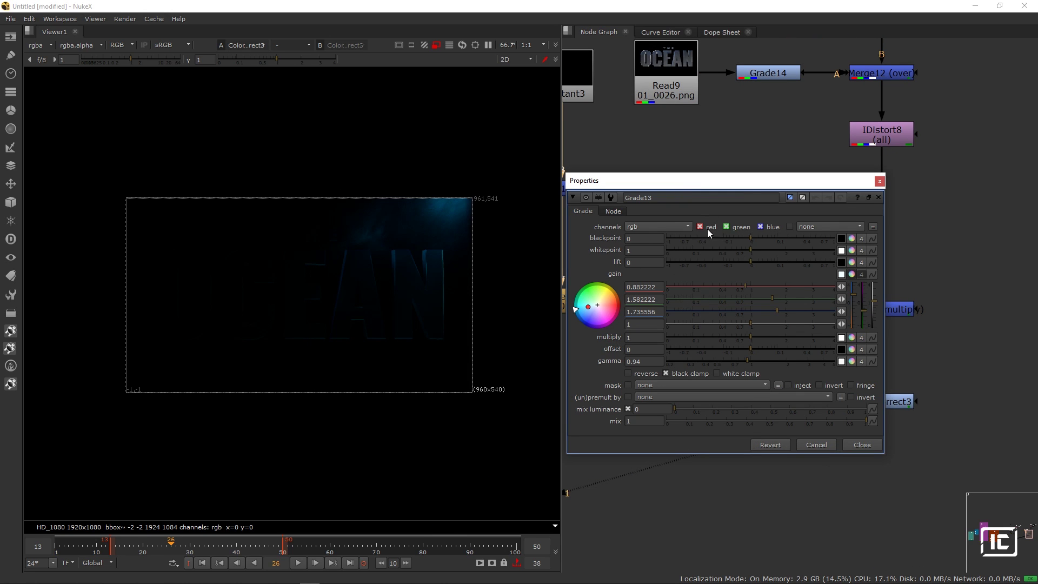
{"action": "left_click", "coordinate": [880, 182]}
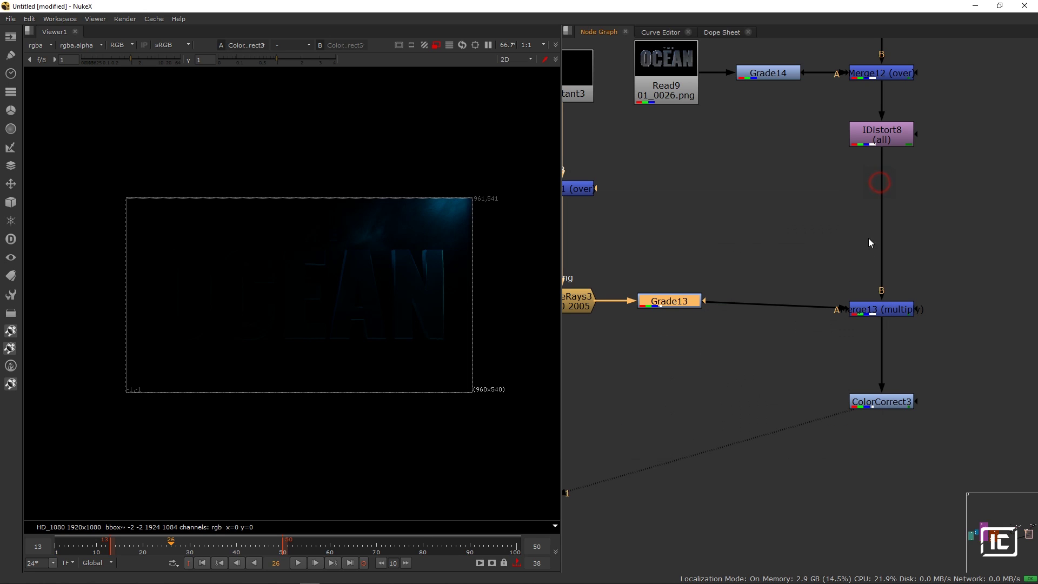
Insert a Grade node between Grade13 and Merge13, with lift 0.13, gain 3.15 and multiply 3.1.
{"action": "key", "text": "g"}
{"action": "left_click_drag", "start_coordinate": [685, 320], "coordinate": [761, 295]}
{"action": "left_click_drag", "start_coordinate": [488, 238], "coordinate": [698, 207]}
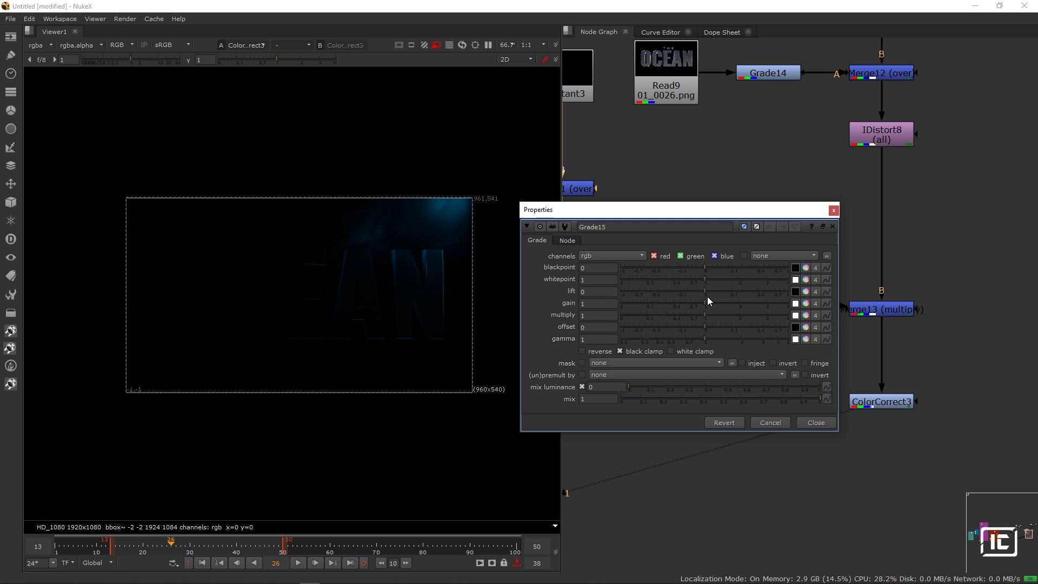
{"action": "left_click_drag", "start_coordinate": [712, 293], "coordinate": [734, 289]}
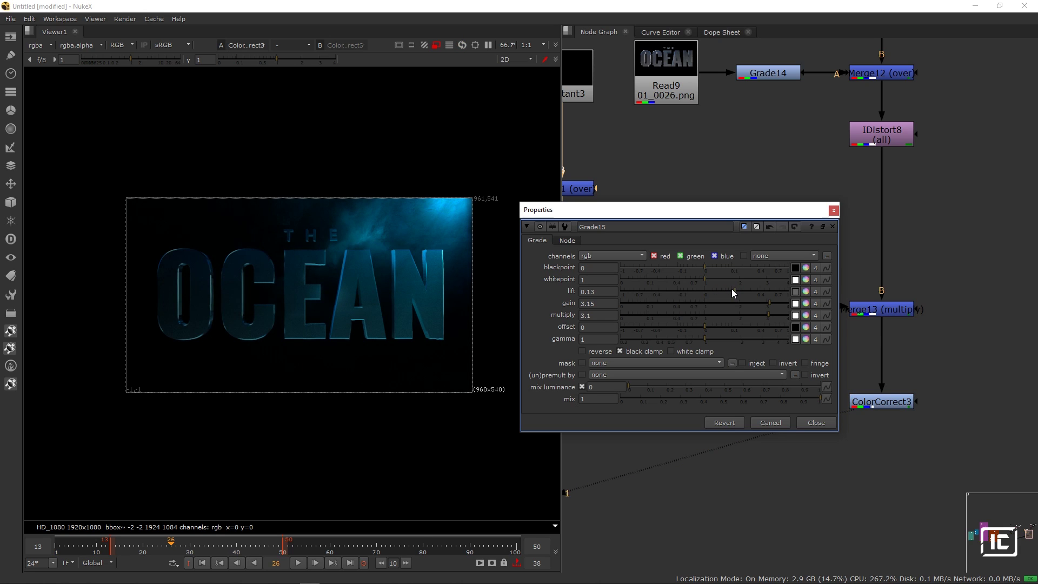
{"action": "left_click", "coordinate": [834, 210]}
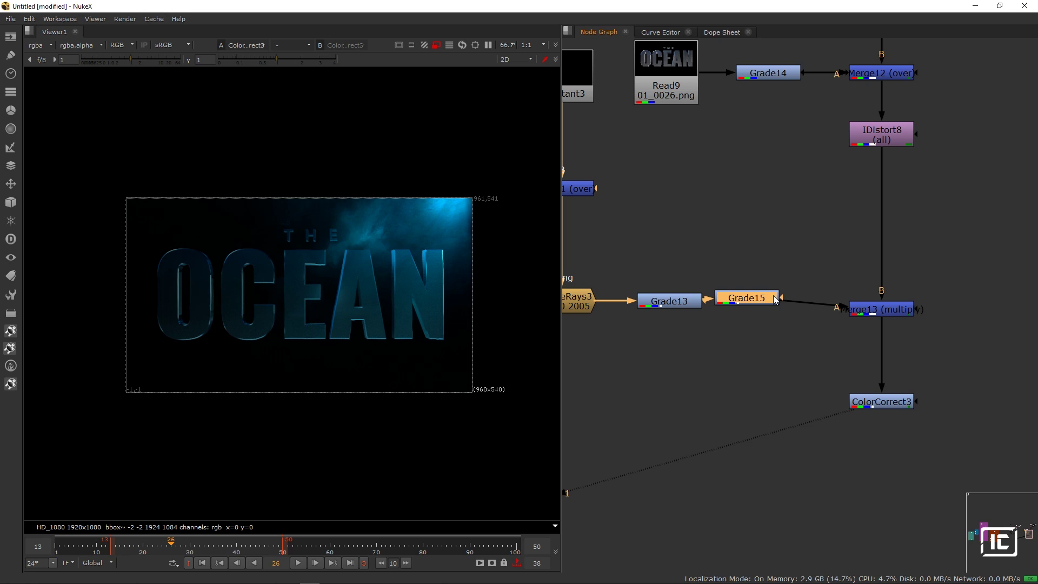
{"action": "scroll", "coordinate": [773, 297], "scroll_direction": "down", "scroll_amount": 3}
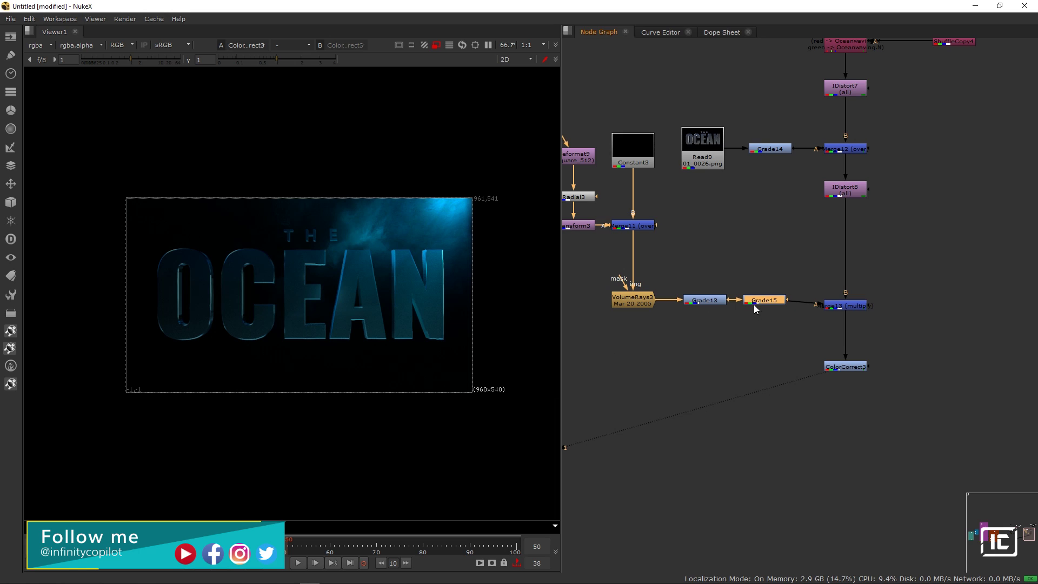
{"action": "scroll", "coordinate": [754, 304], "scroll_direction": "up", "scroll_amount": 3}
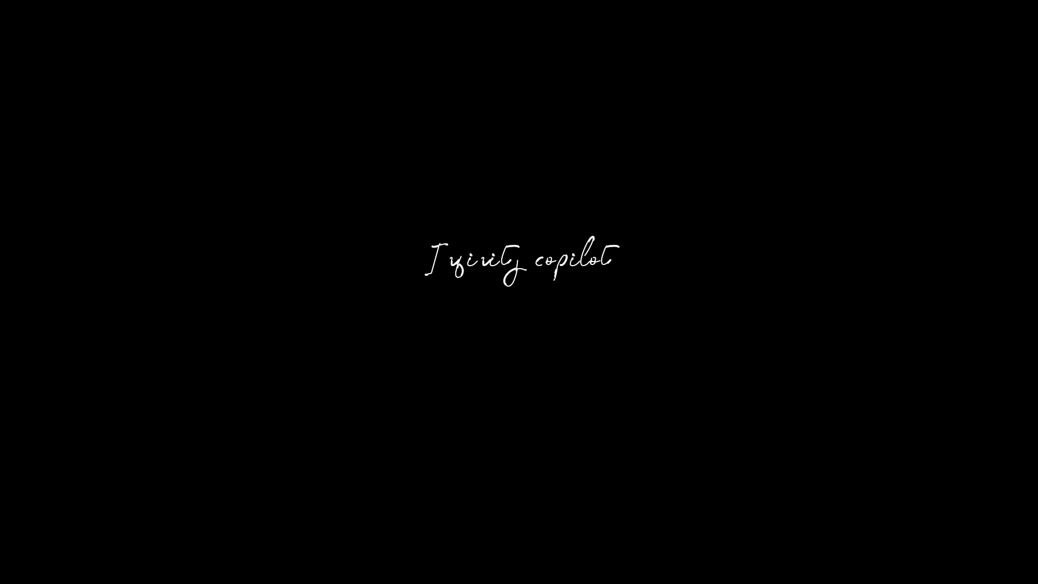